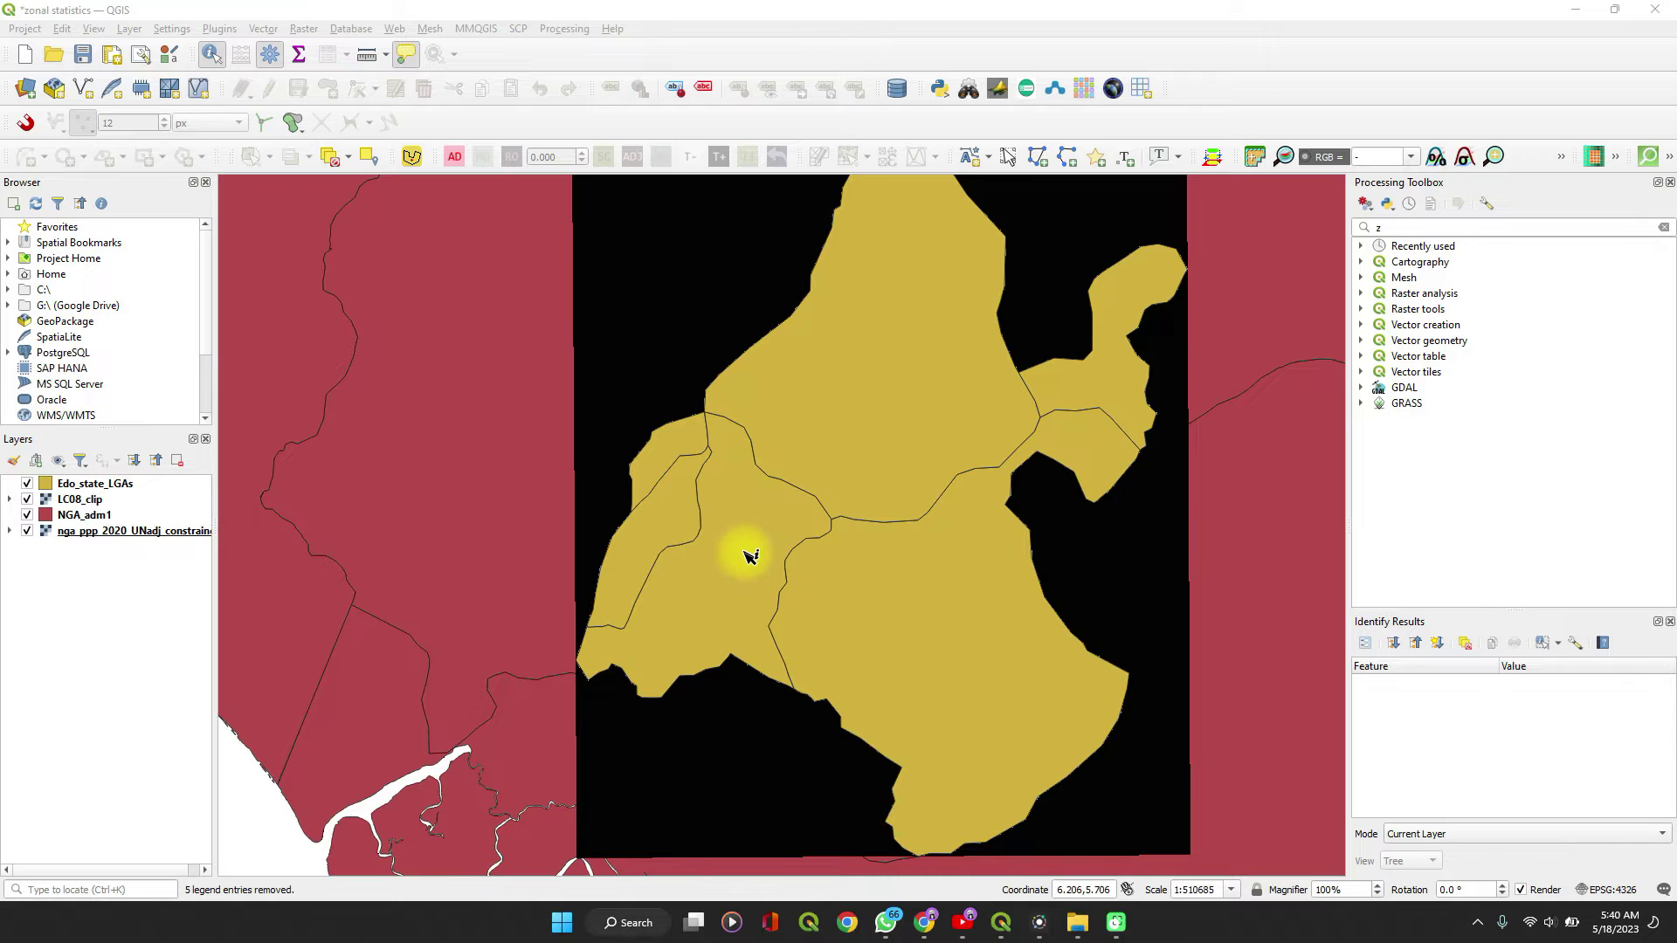
Zoom out to show Edo among Nigeria's southern states, then close the Processing Toolbox
scroll(749, 556, "down", 2)
scroll(749, 555, "down", 5)
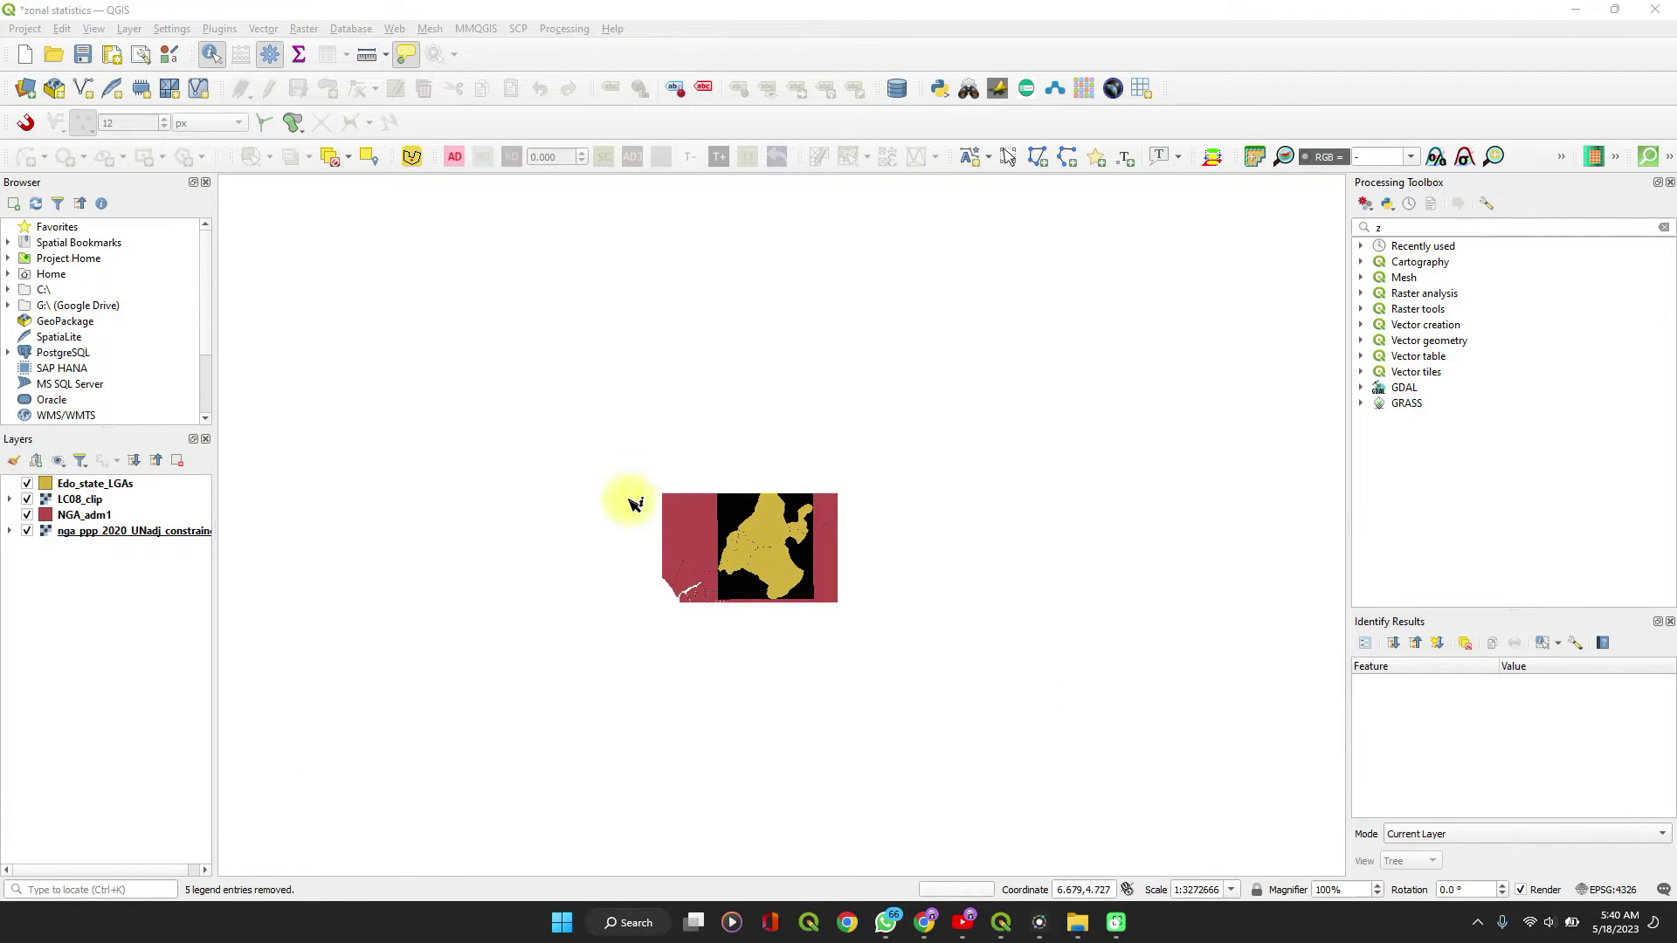
scroll(813, 340, "down", 2)
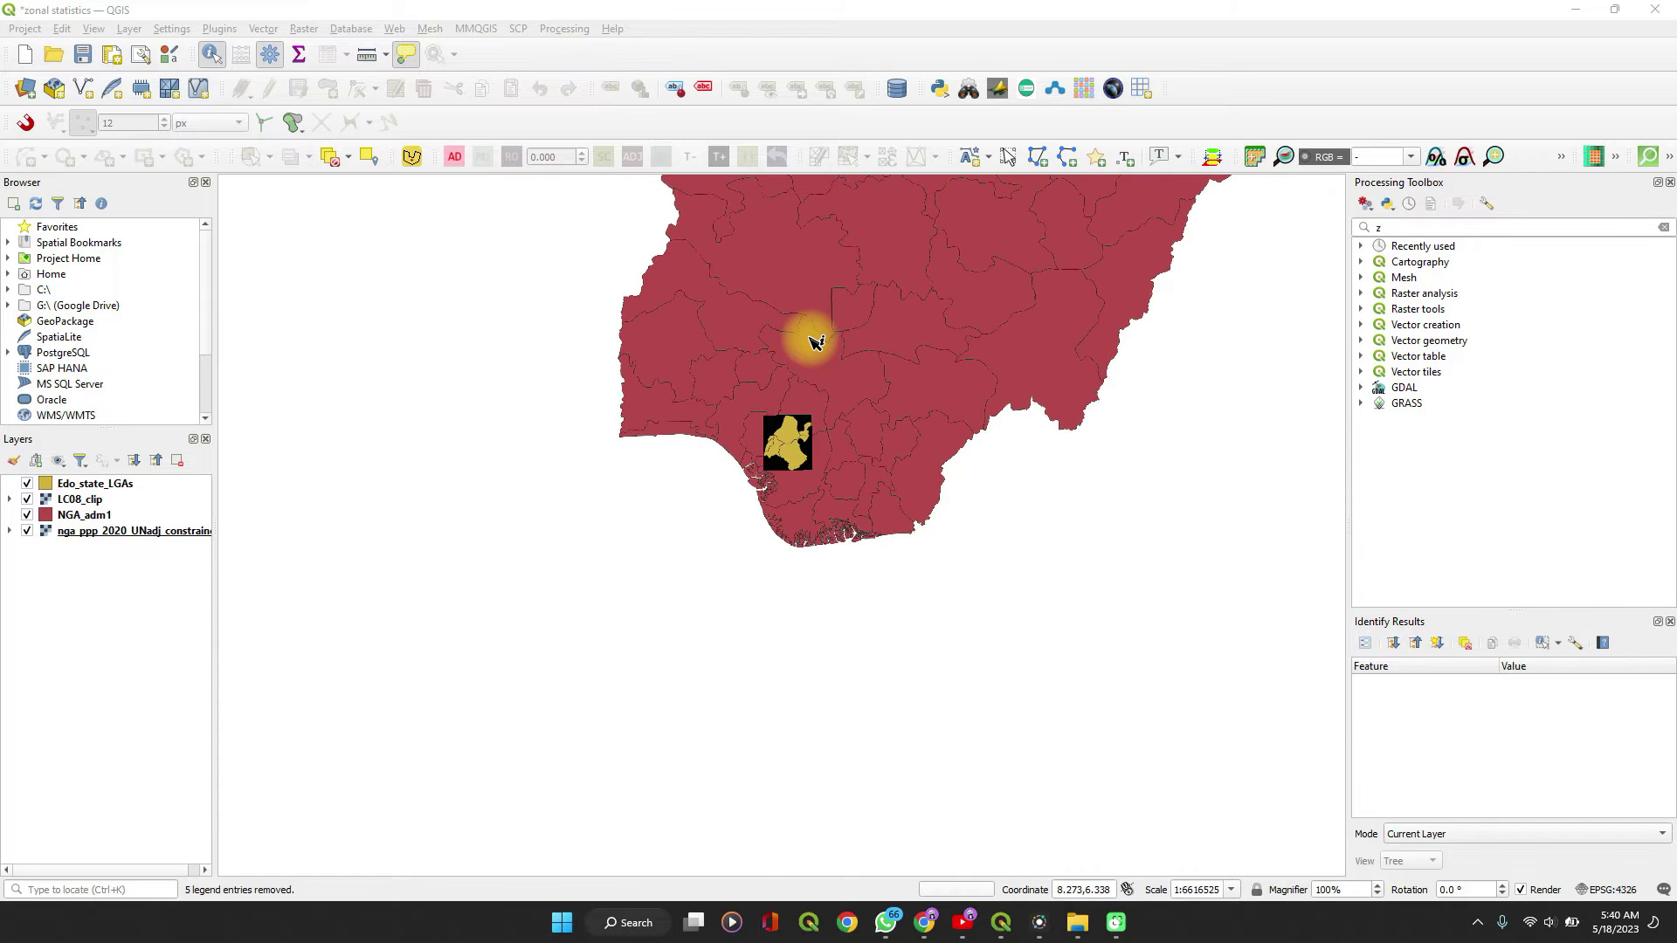
scroll(813, 341, "down", 1)
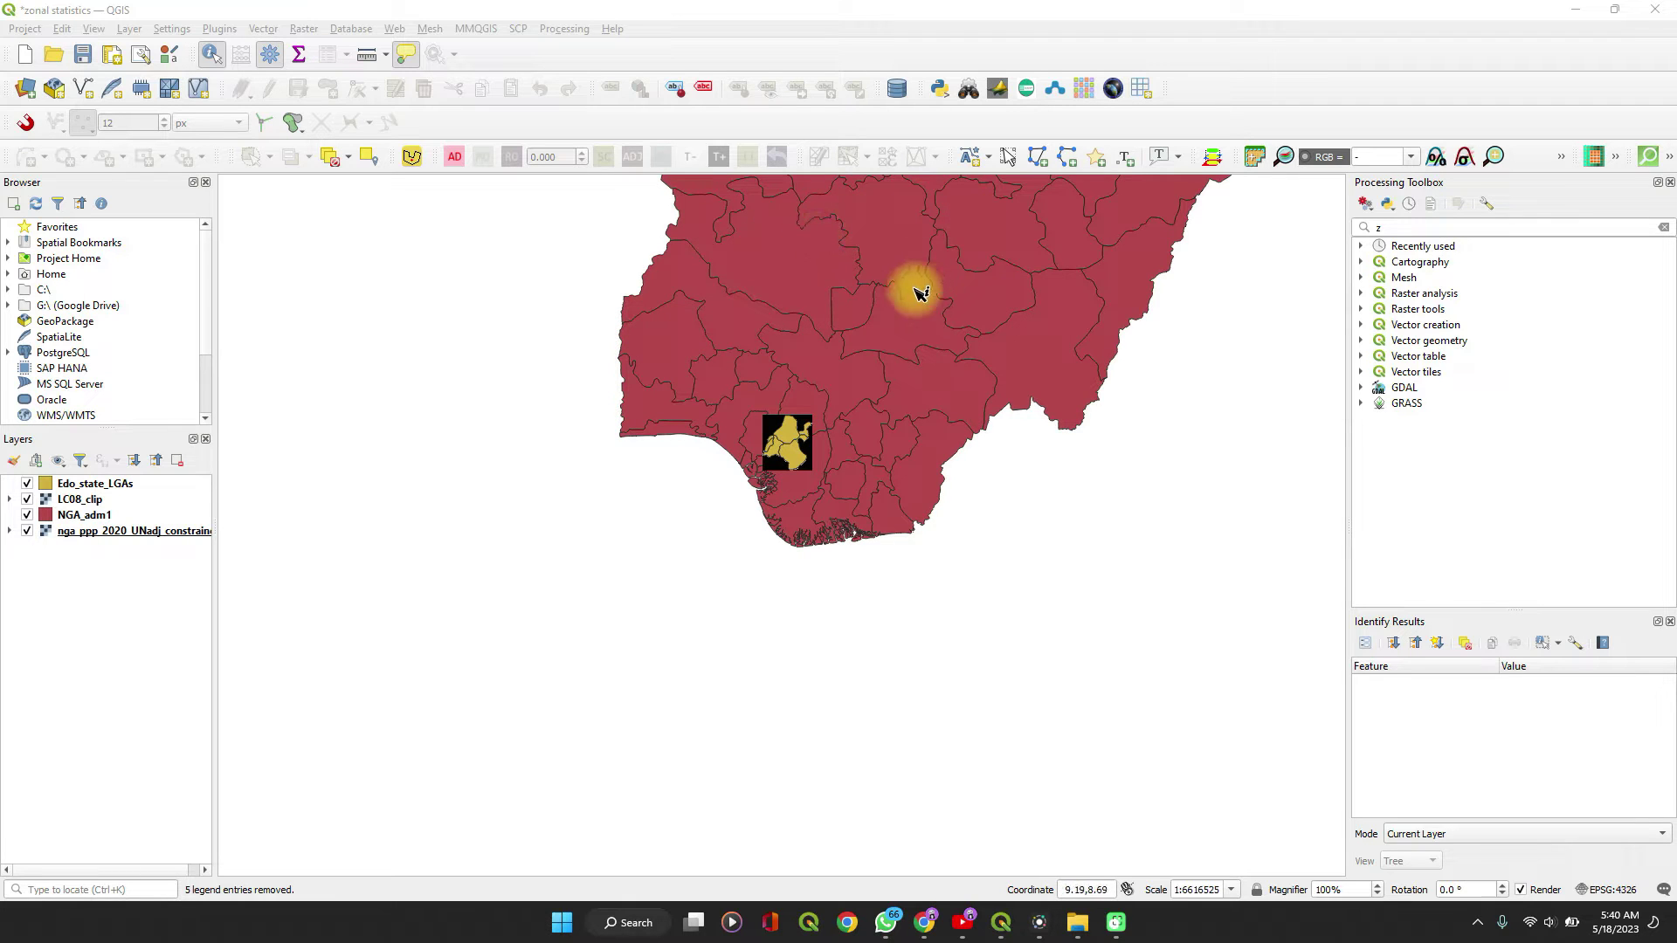
scroll(969, 271, "down", 4)
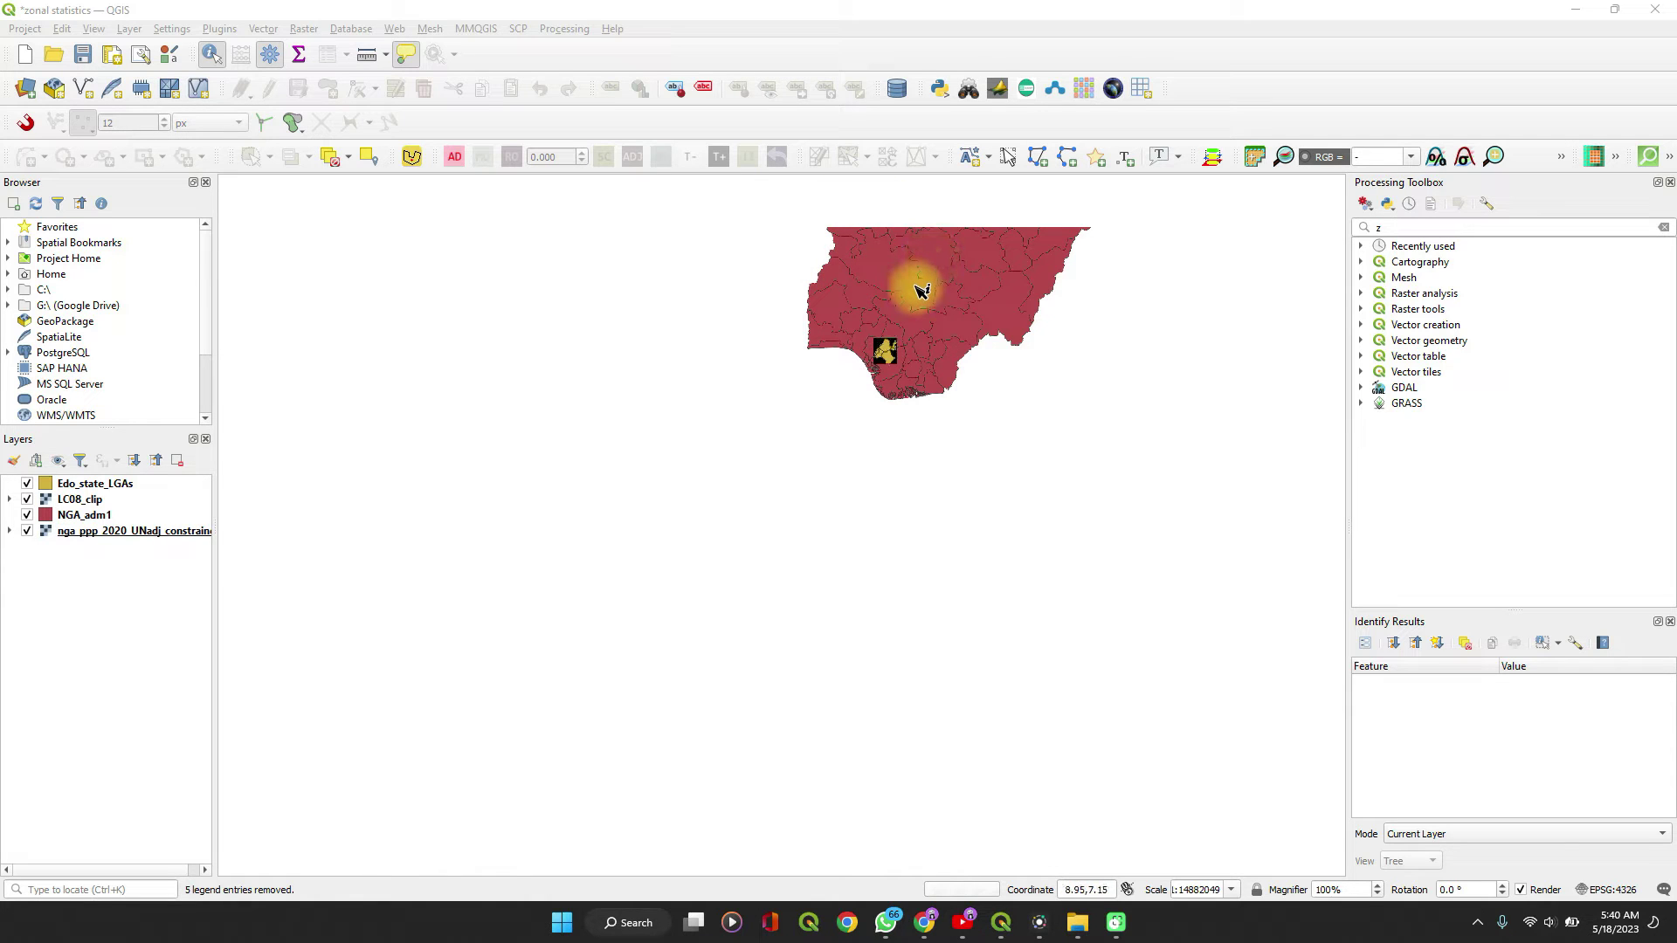
scroll(891, 349, "up", 2)
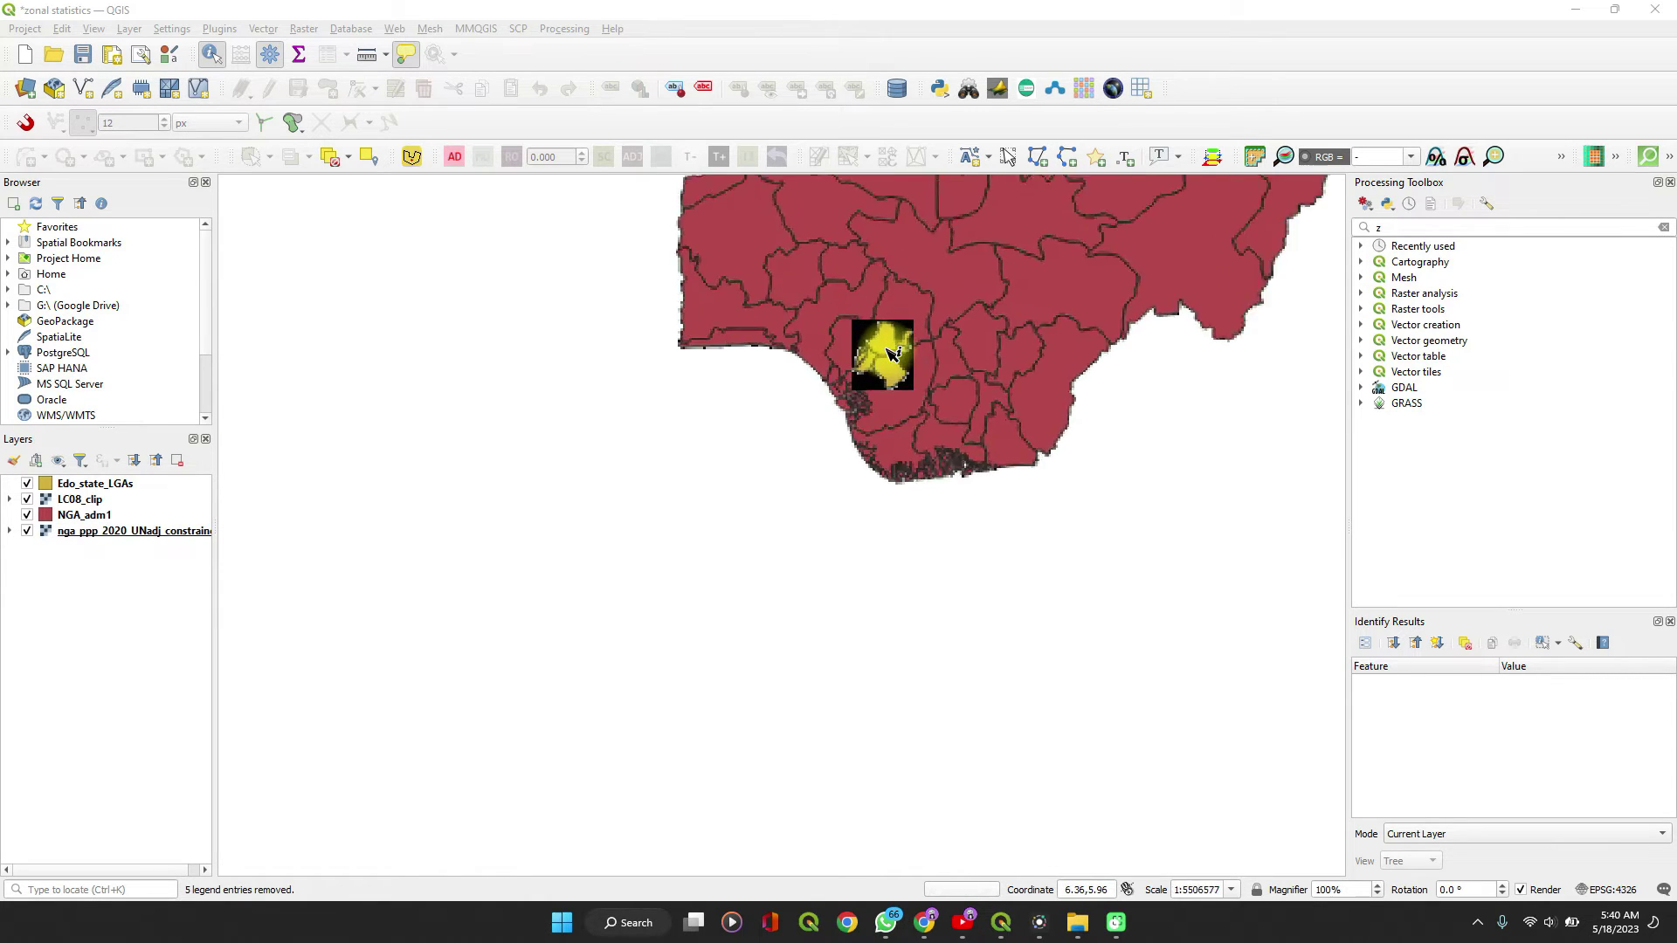
scroll(891, 350, "up", 1)
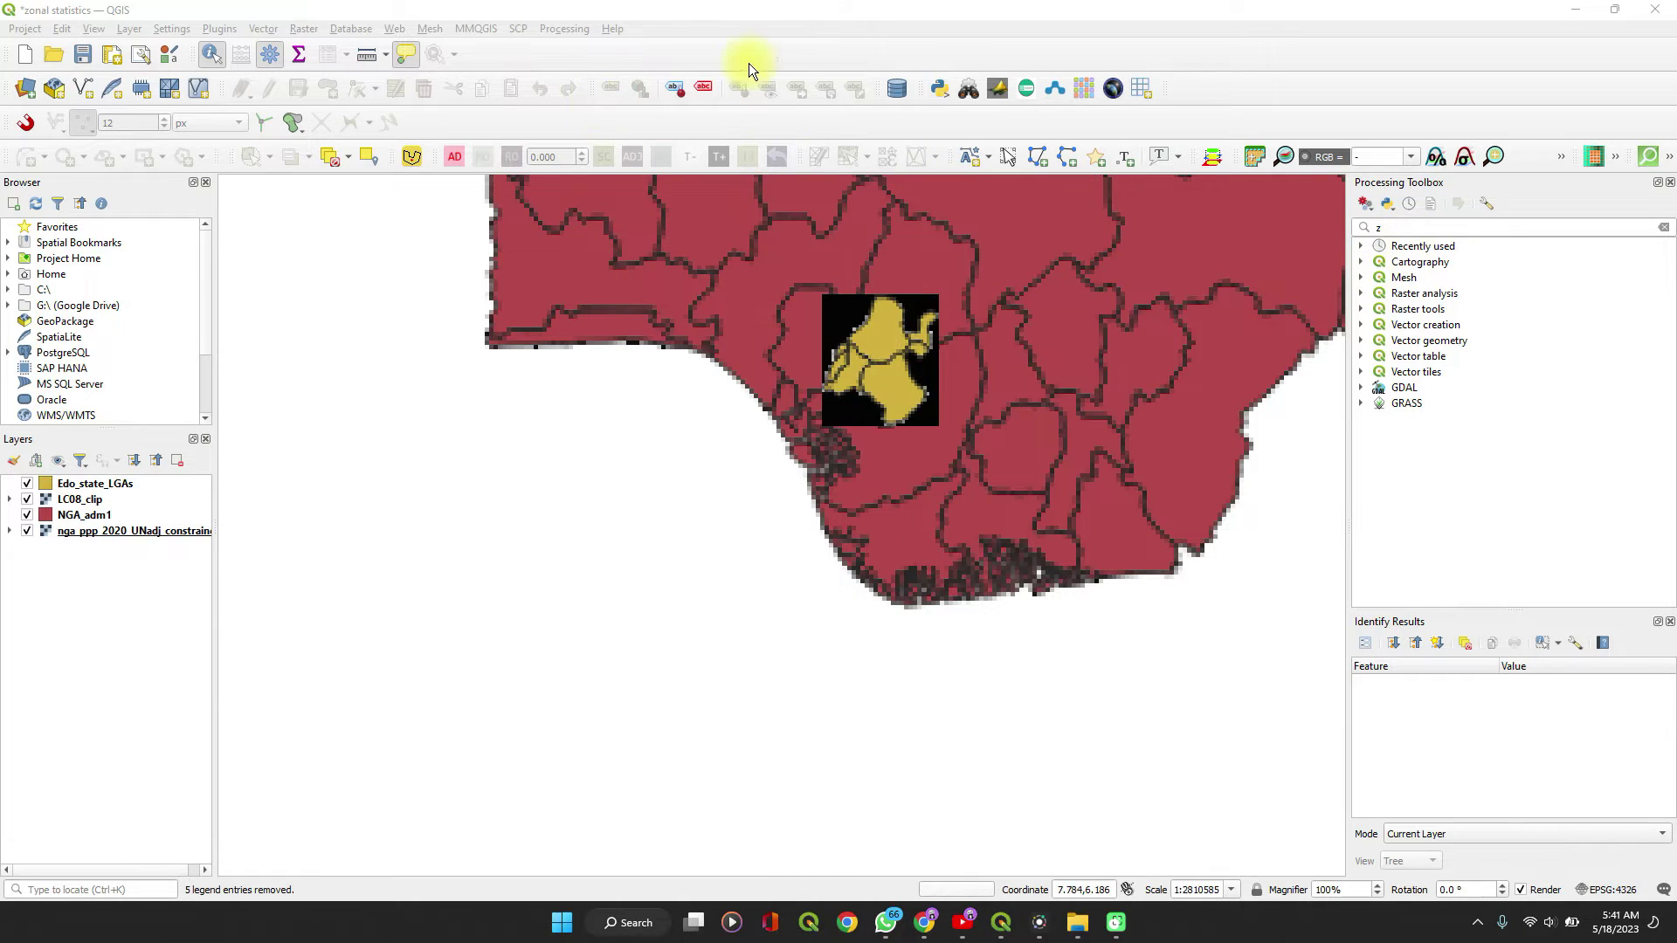
left_click(1671, 182)
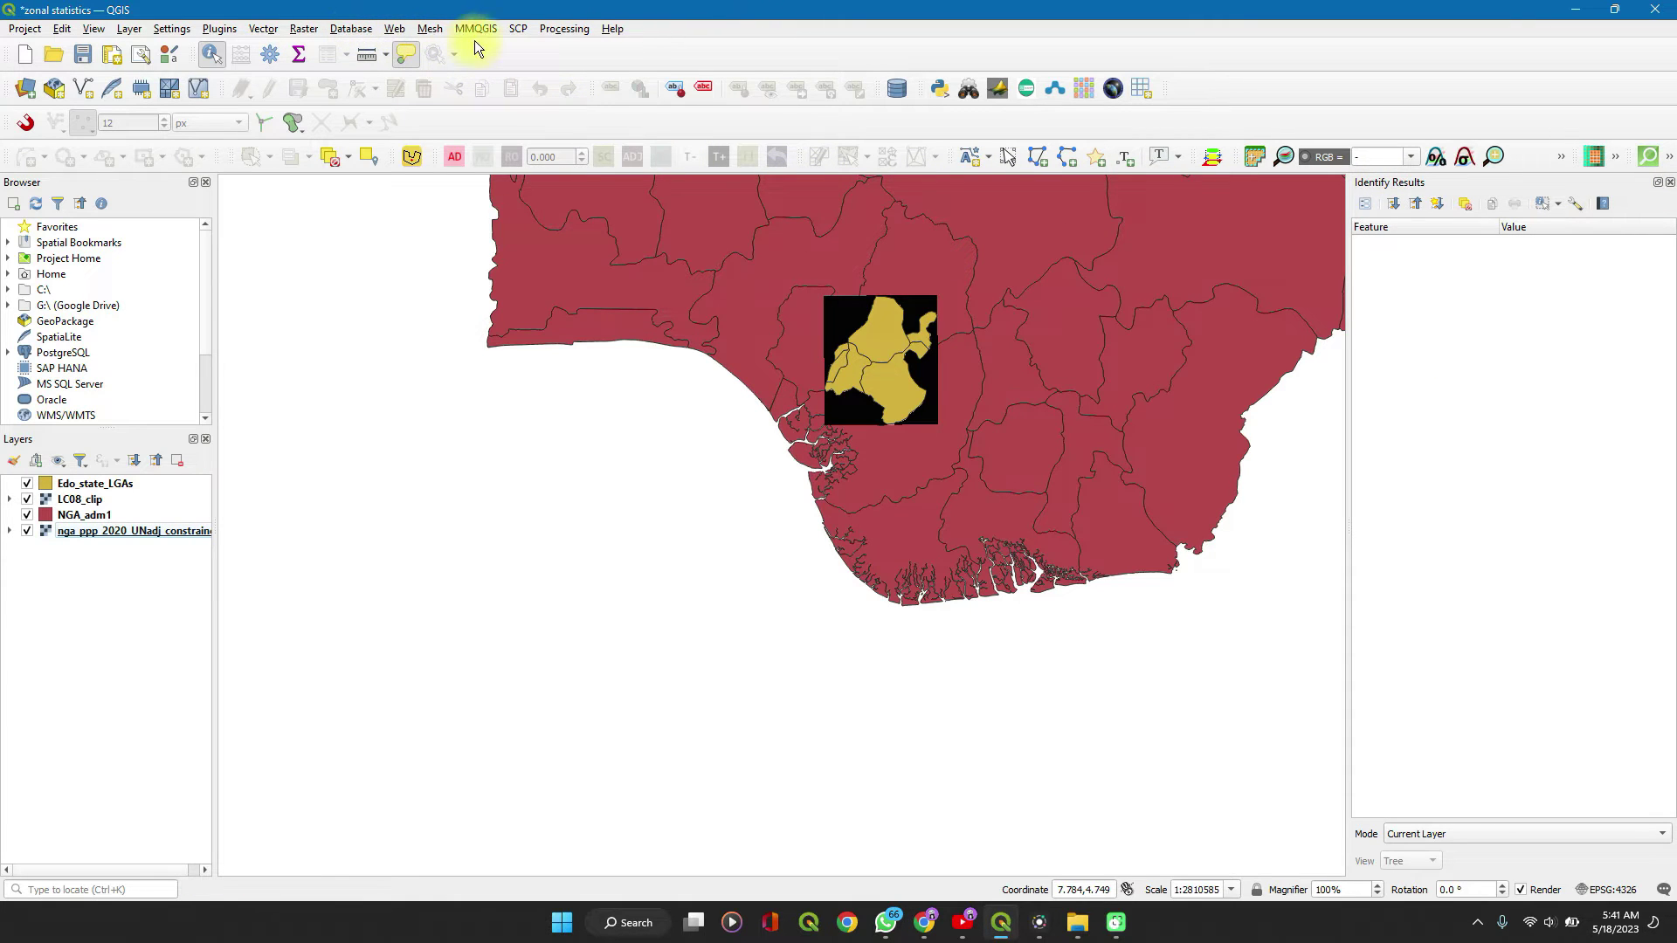
Reopen the Processing Toolbox from the Processing menu, search 'zon' and launch Zonal statistics
left_click(550, 28)
left_click(550, 28)
left_click(551, 29)
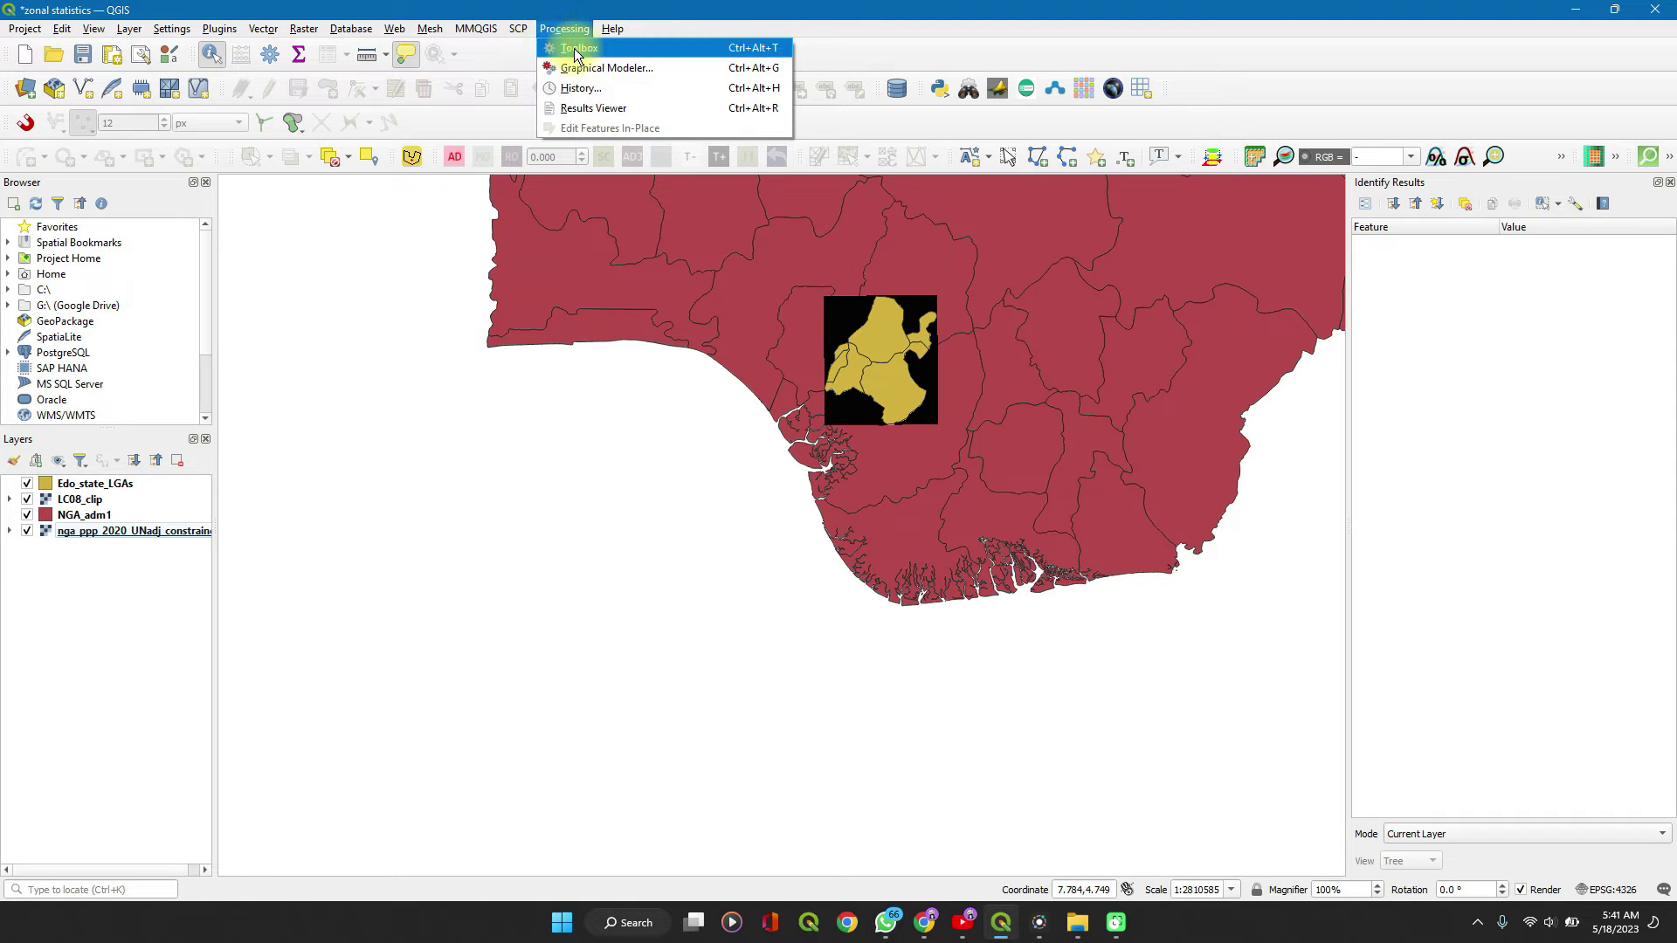
left_click(574, 49)
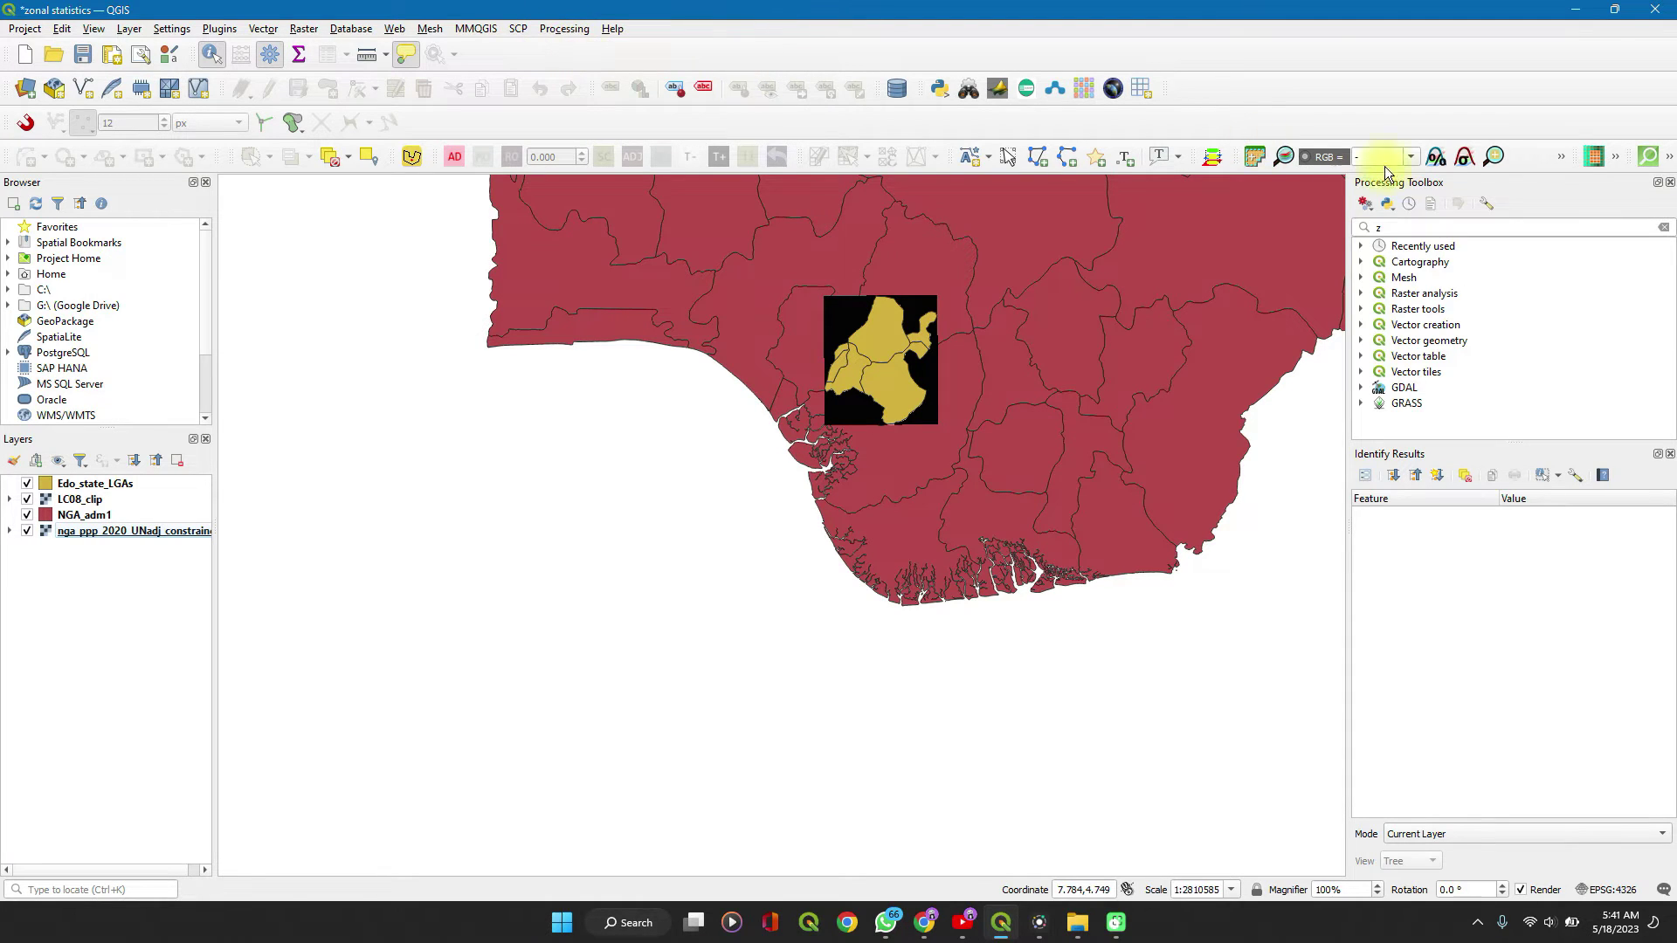
left_click(1478, 228)
key("BackSpace")
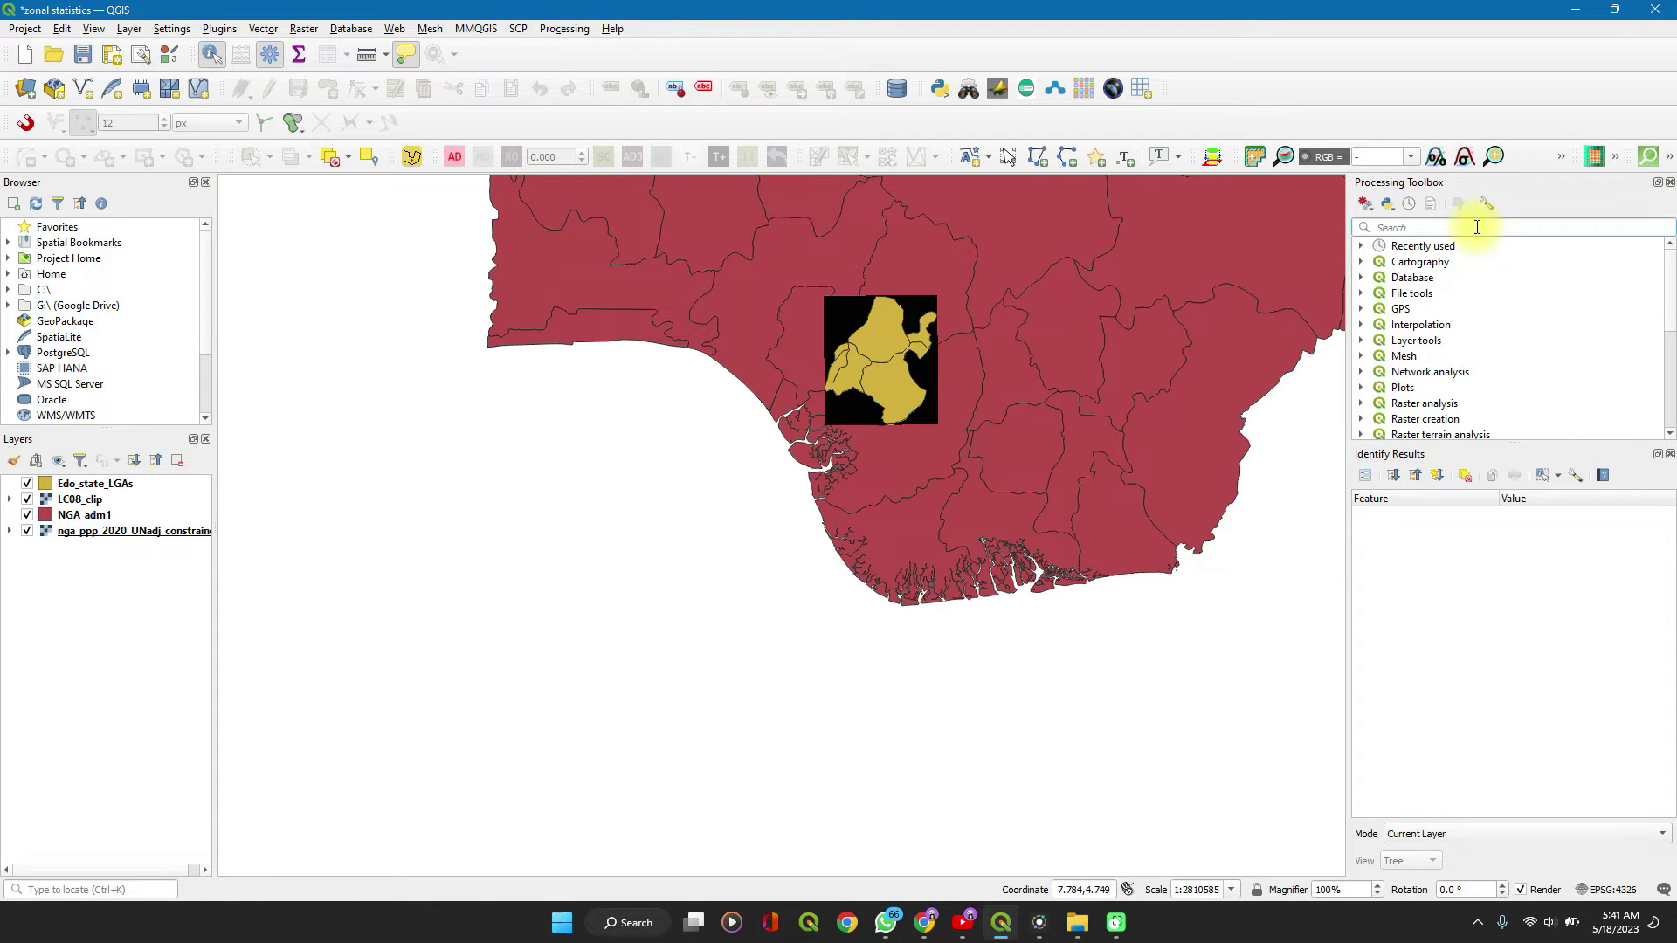
type("zon")
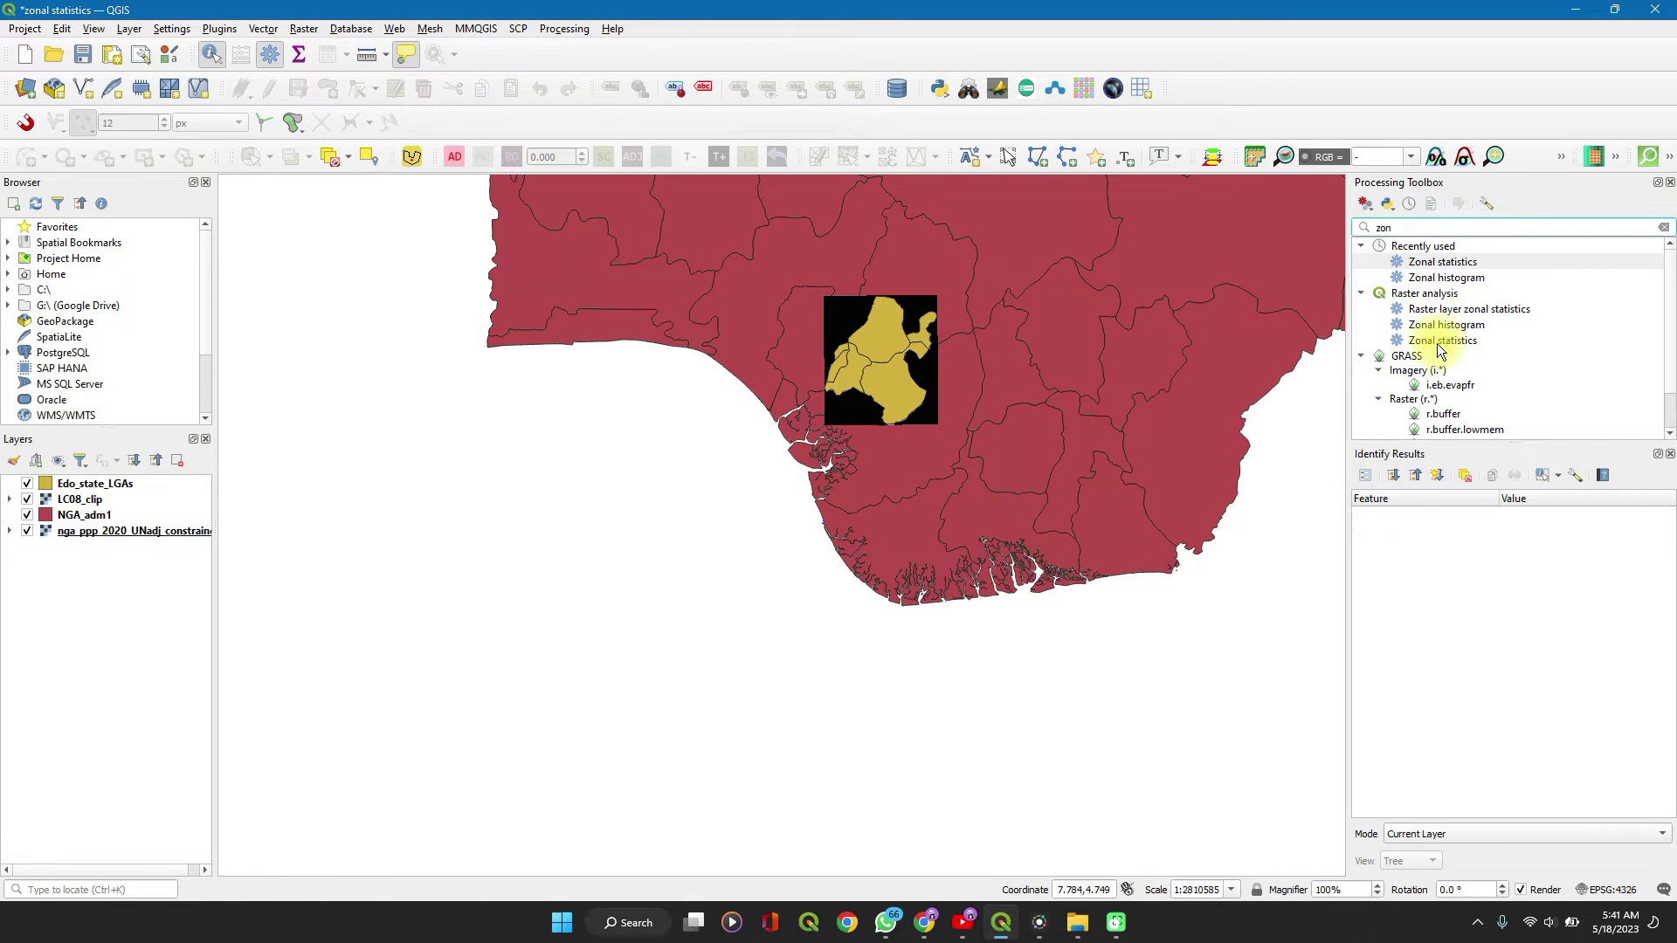
double_click(1439, 342)
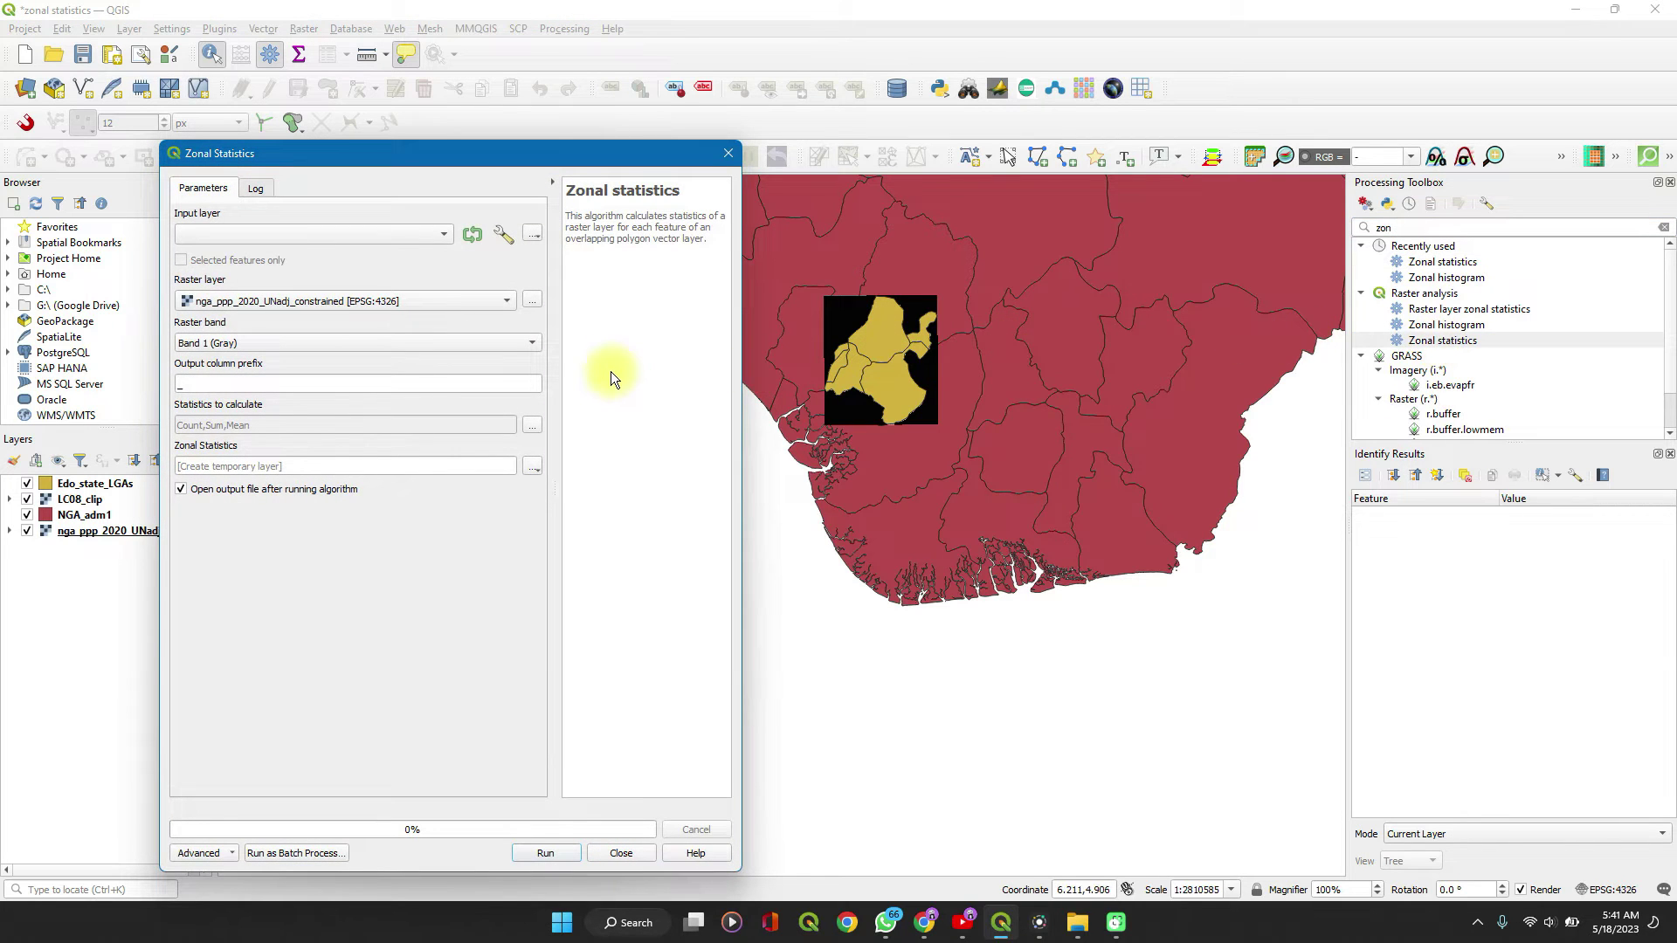
Use Edo_state_LGAs as zones and LC08_clip as the raster, with column prefix DEM_
left_click(406, 234)
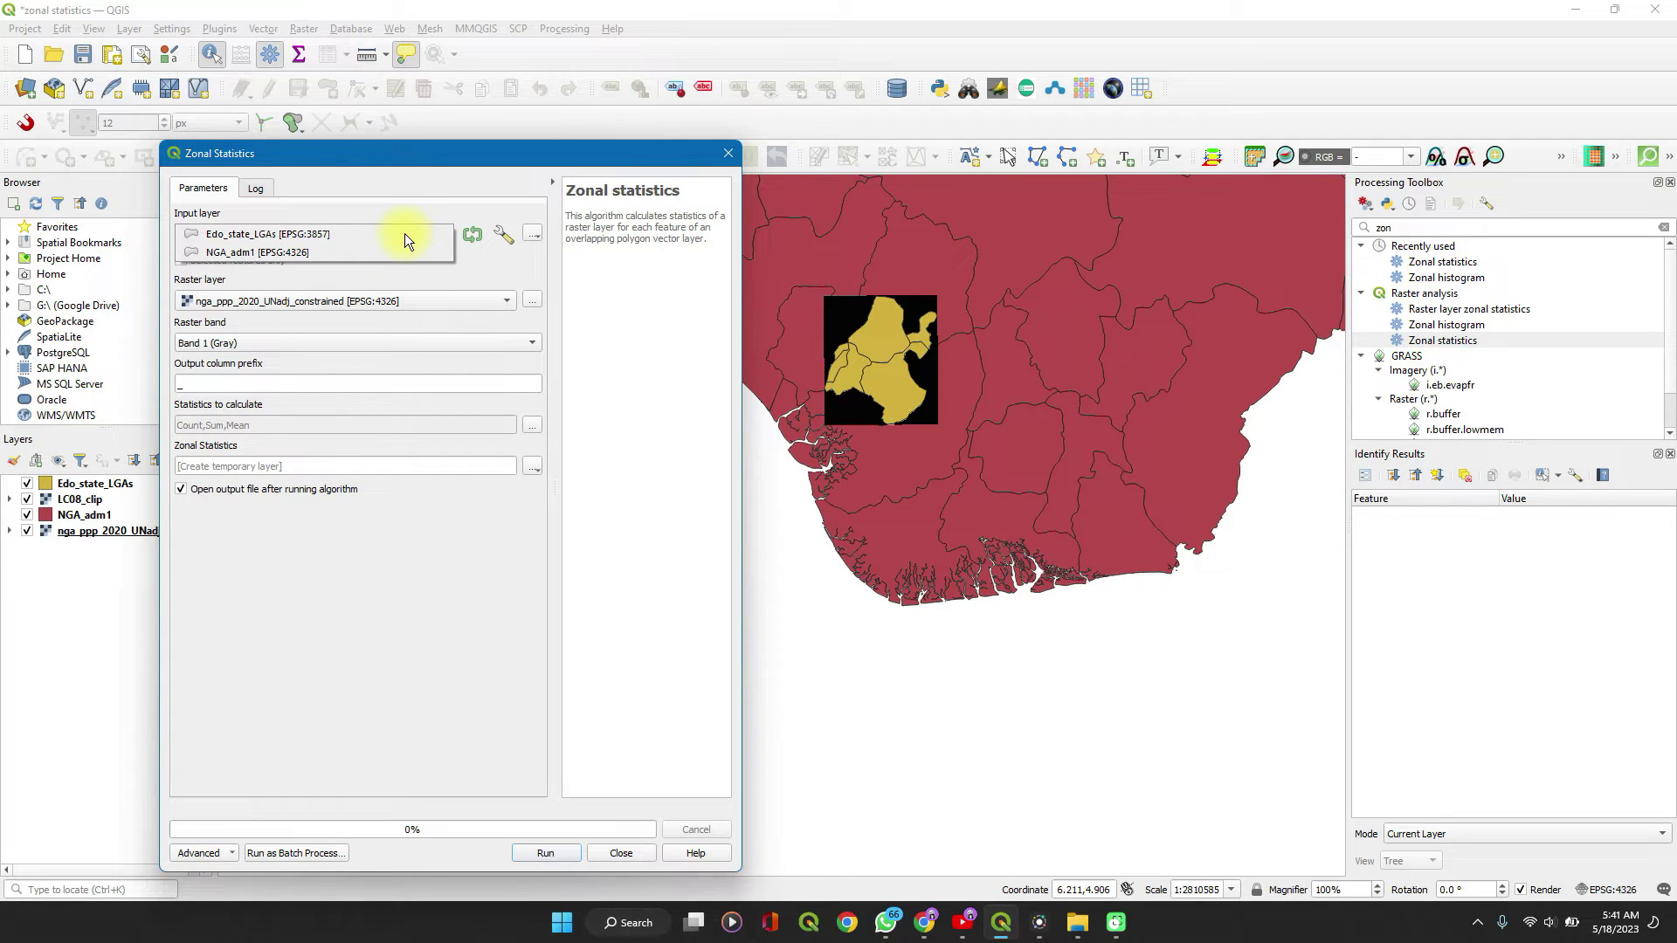
left_click(358, 233)
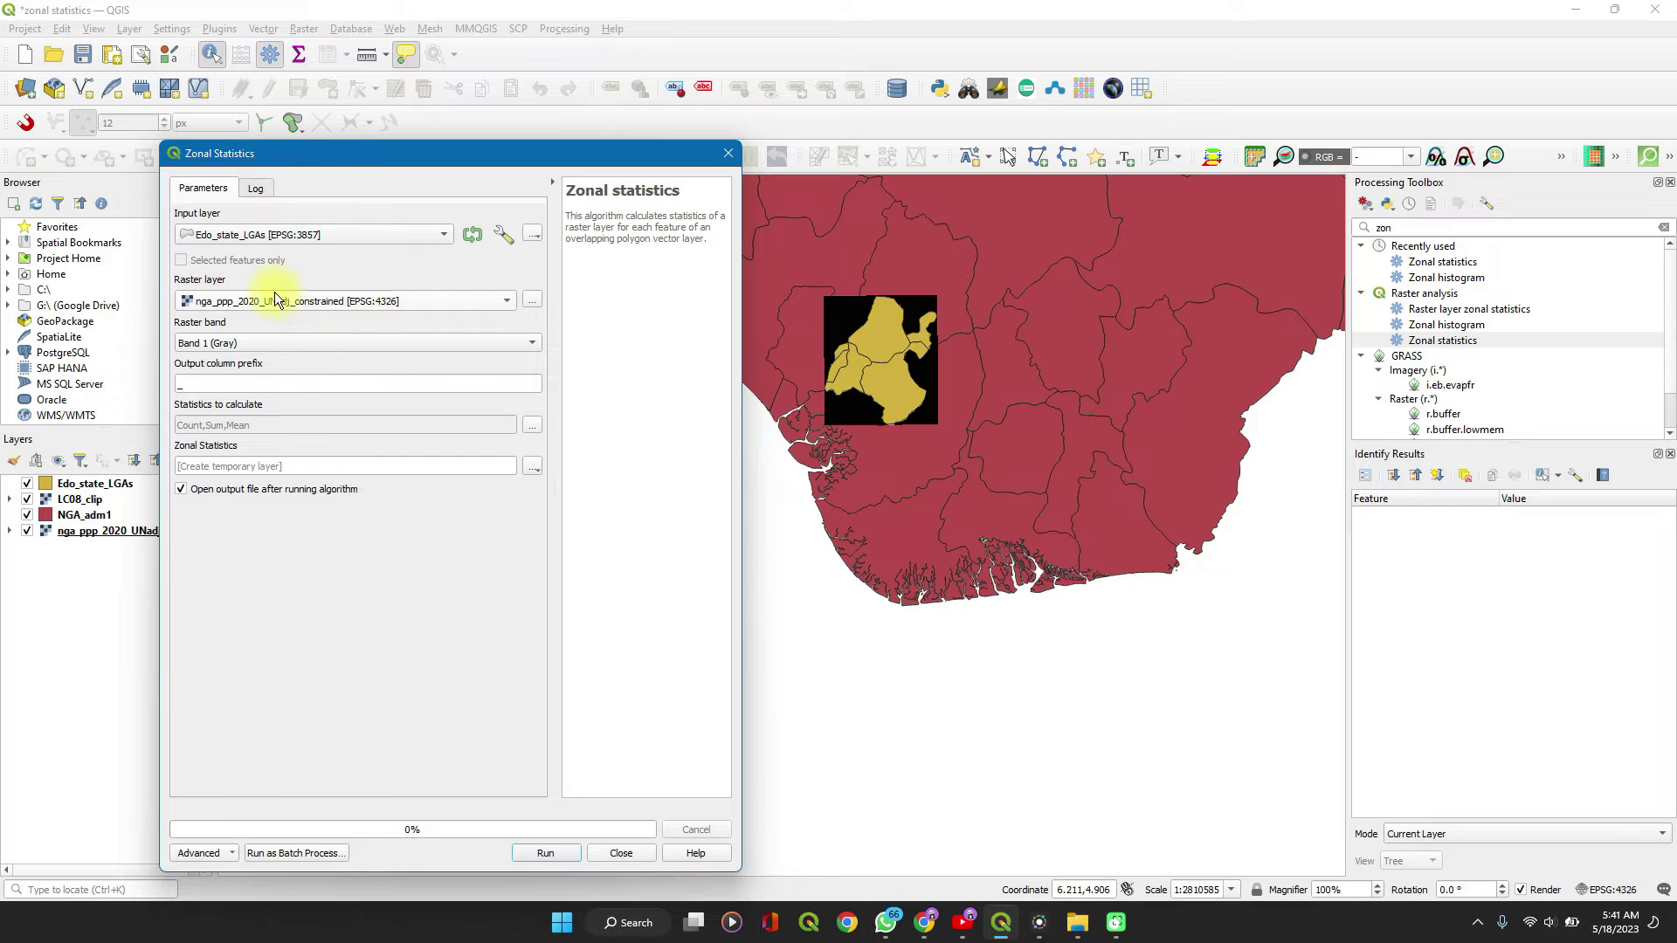
left_click(463, 301)
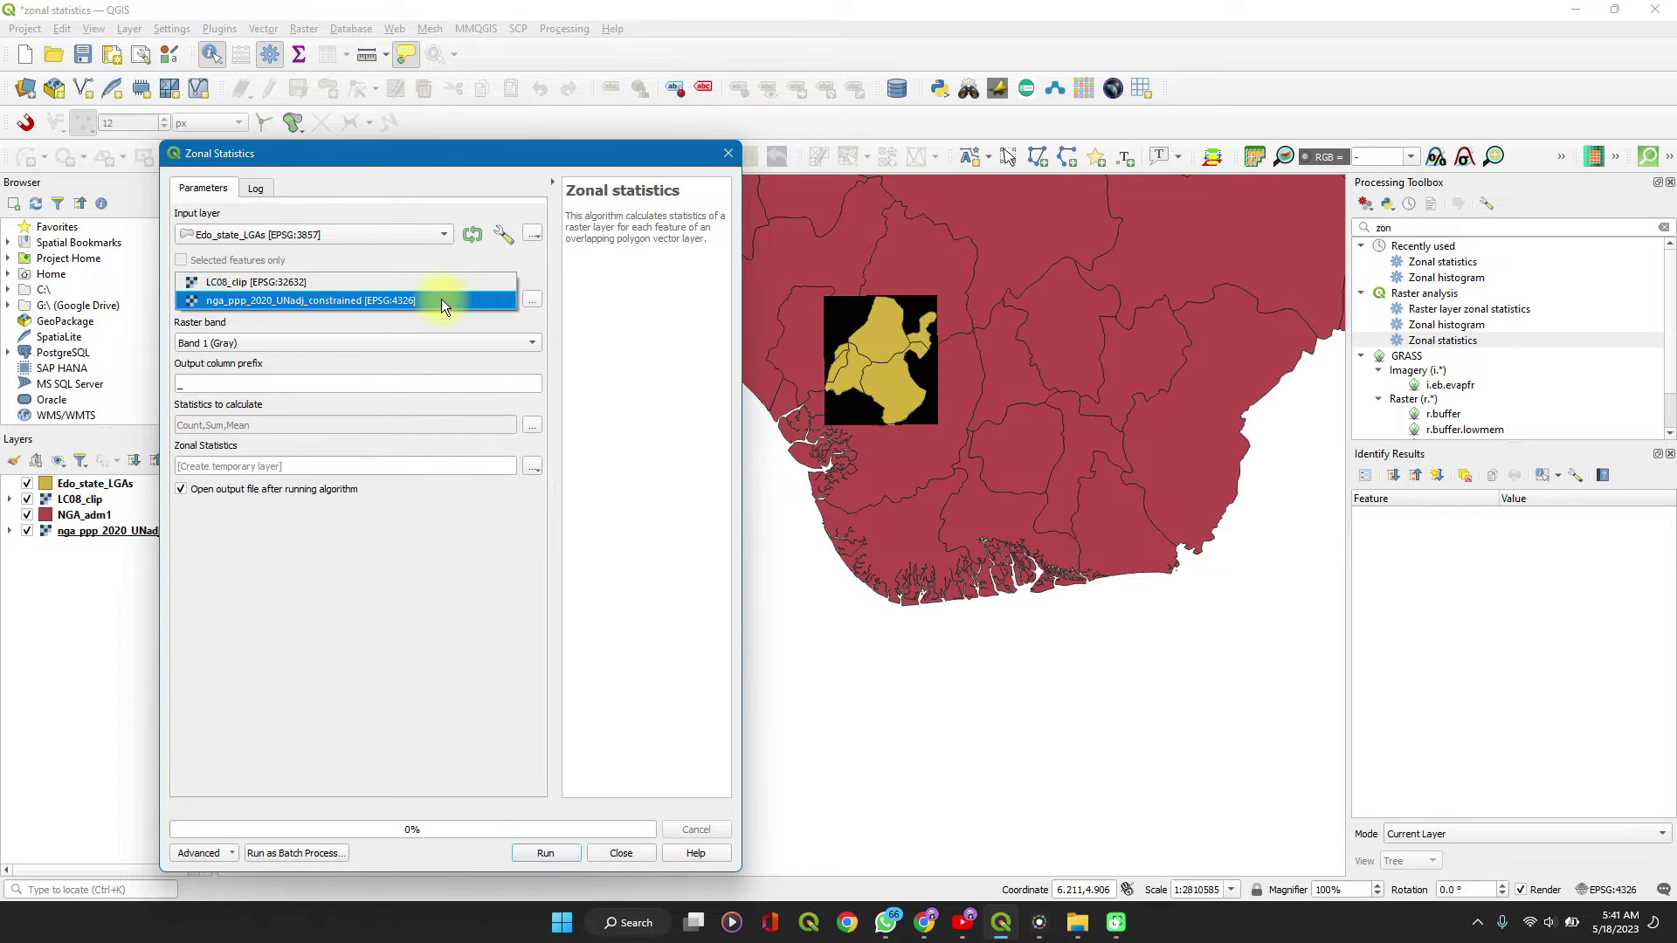
left_click(355, 283)
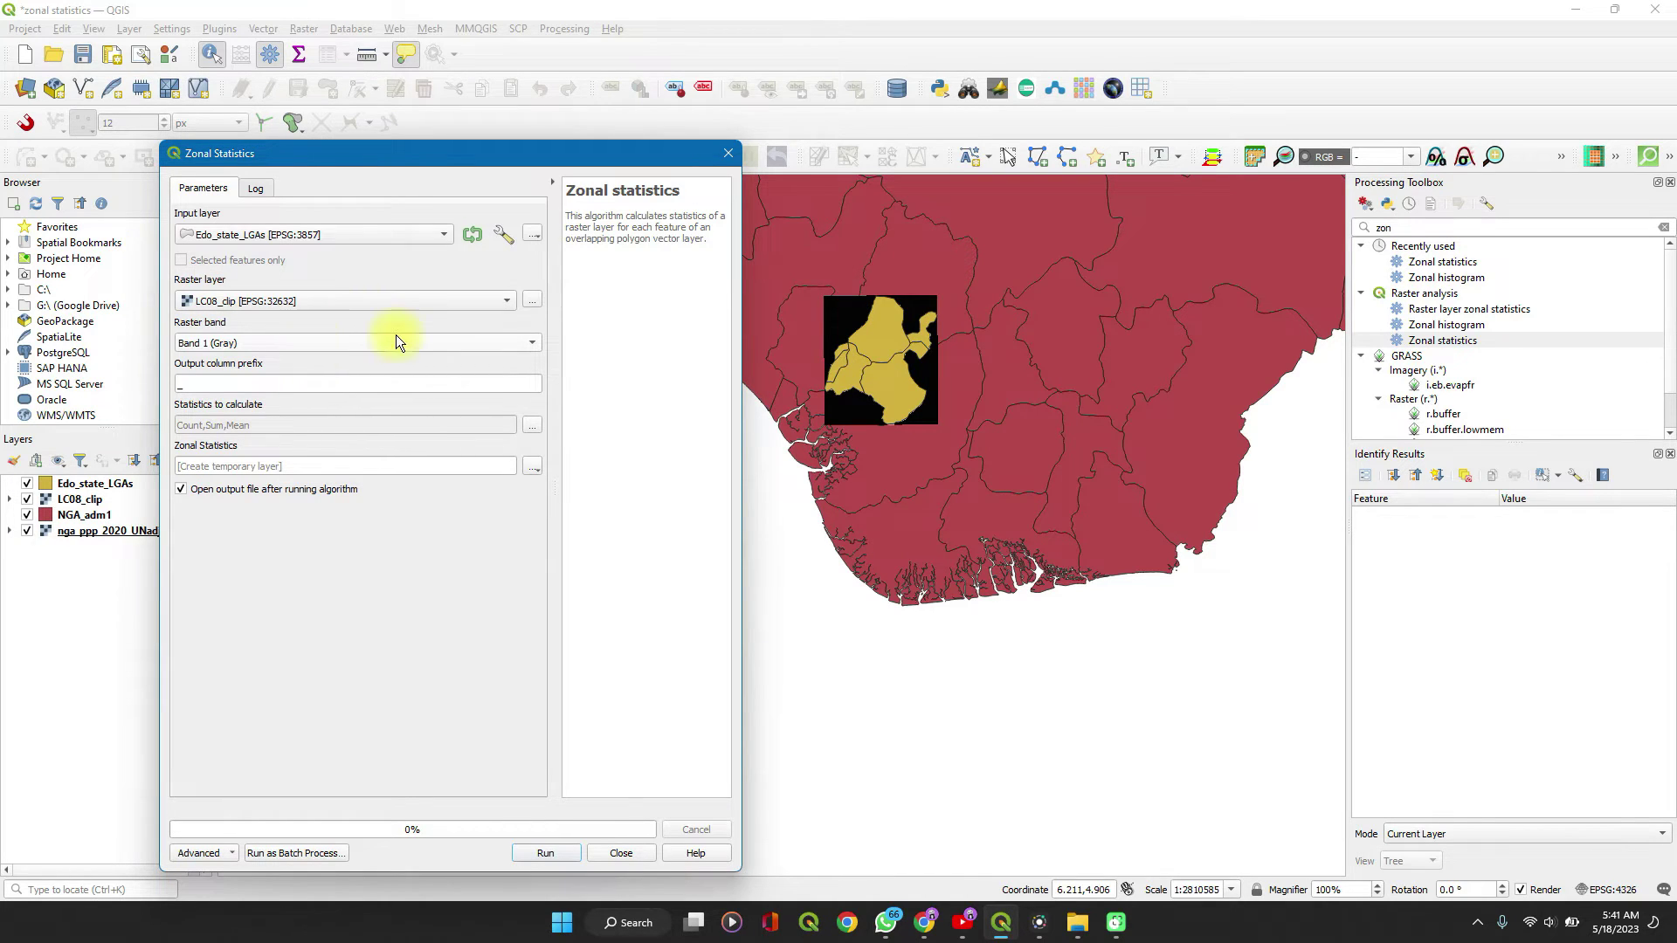
left_click(187, 387)
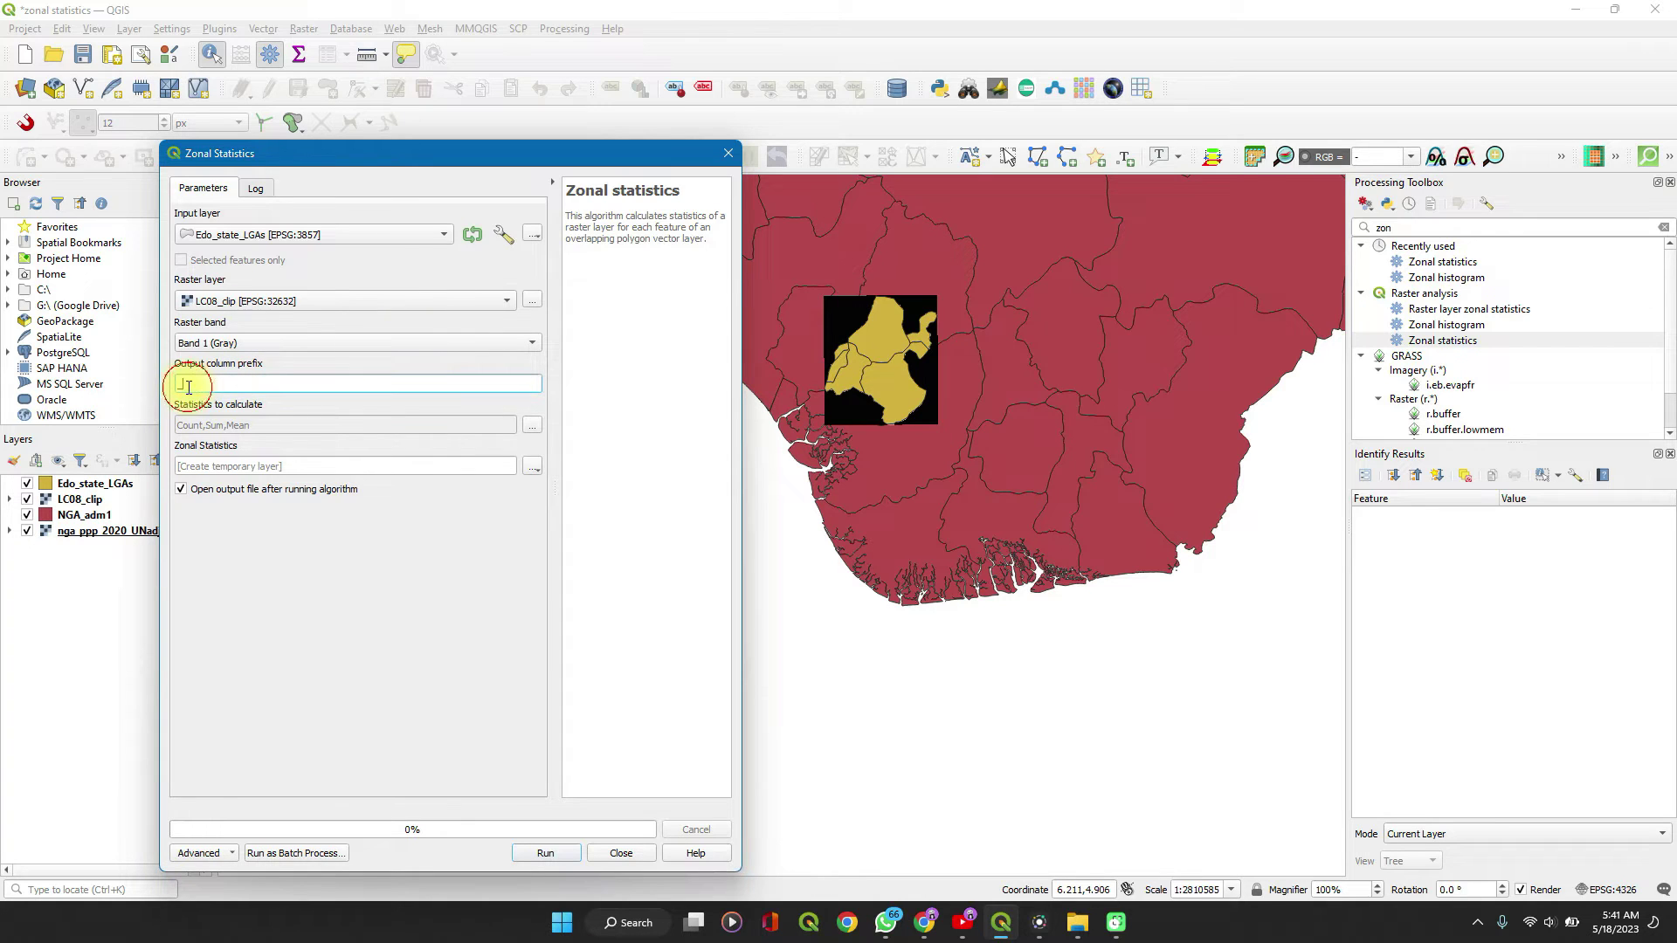
key("BackSpace")
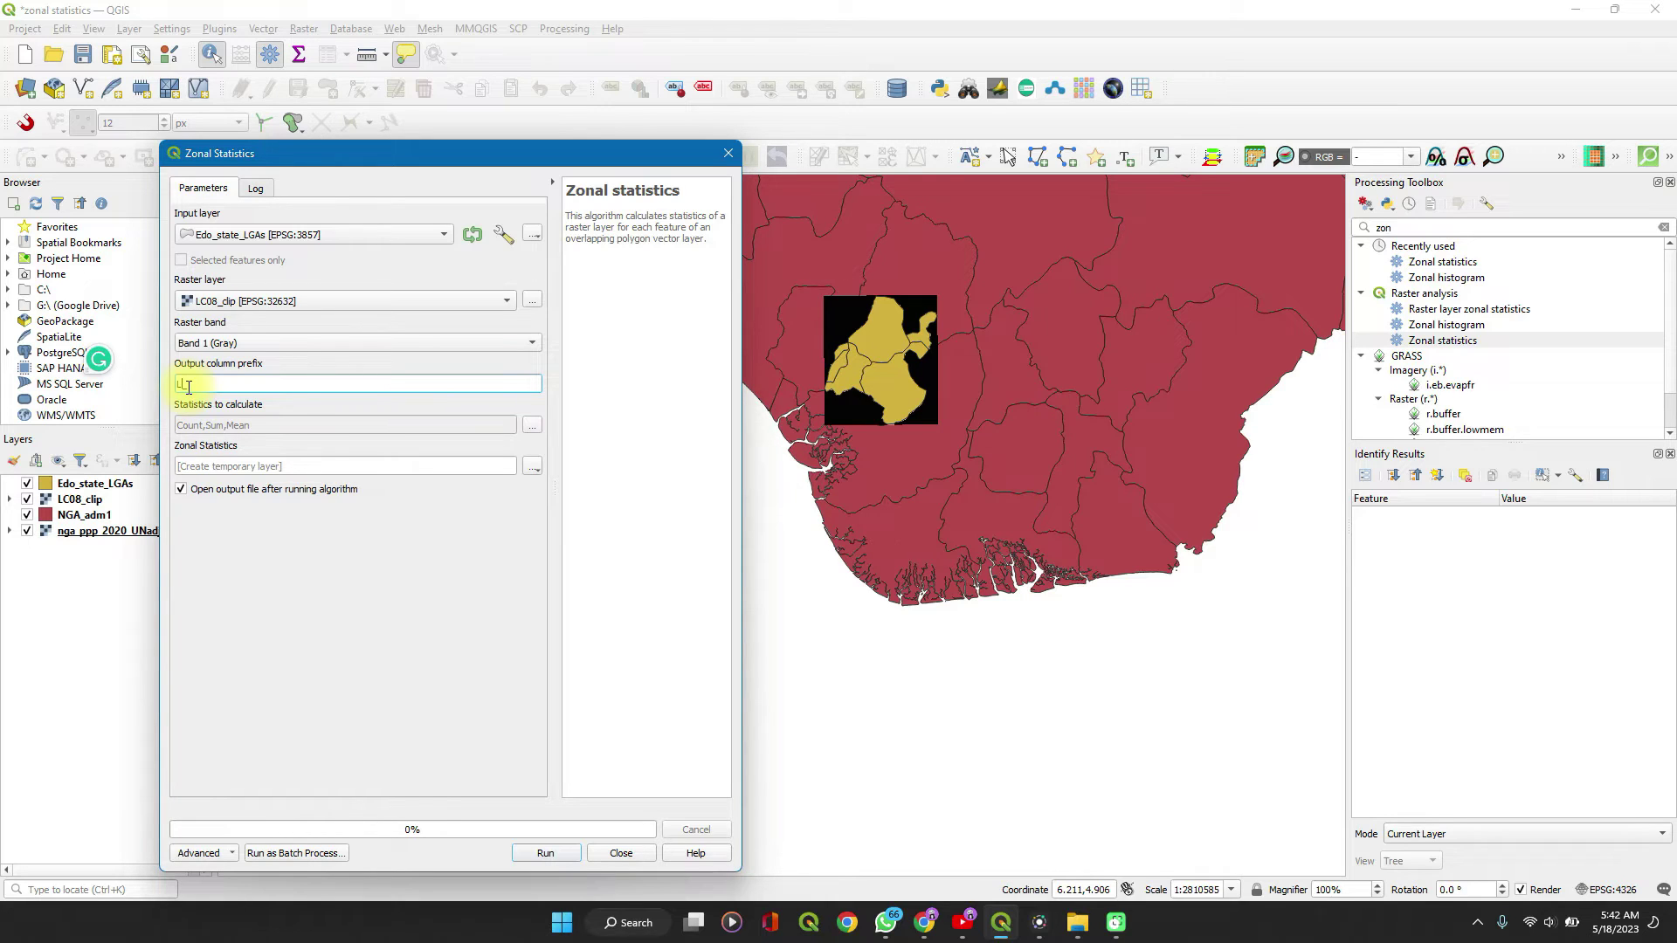
type("DEM_")
Calculate Mean, St dev, Minimum and Maximum instead of Count and Sum
left_click(535, 431)
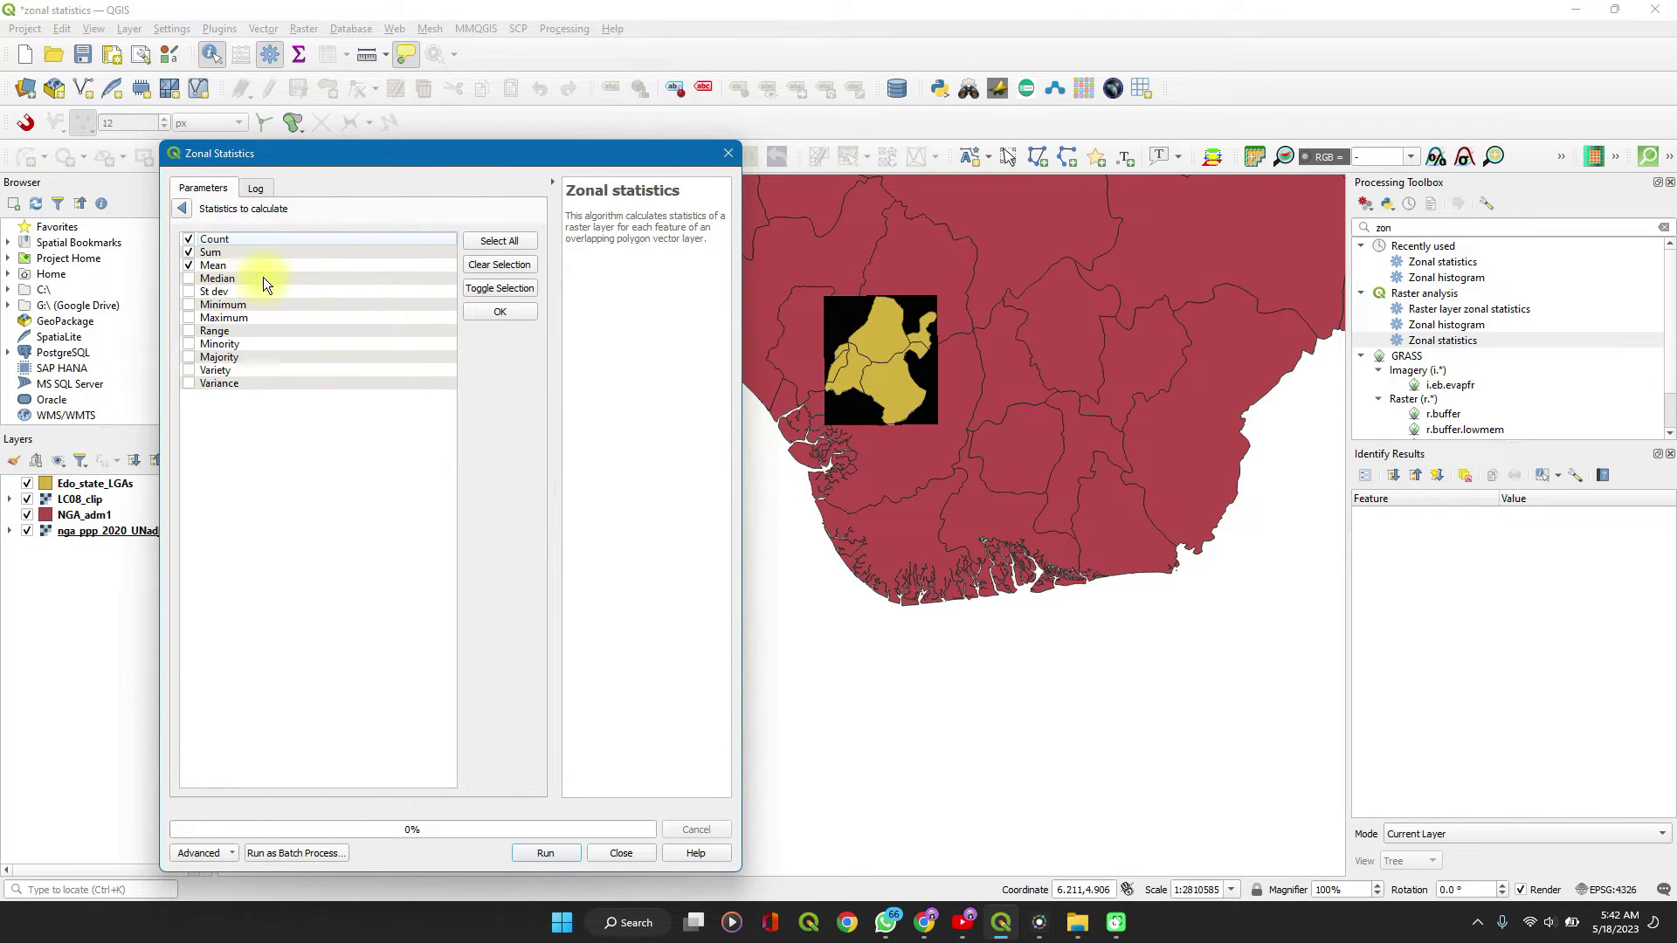
left_click(190, 240)
left_click(189, 317)
left_click(183, 208)
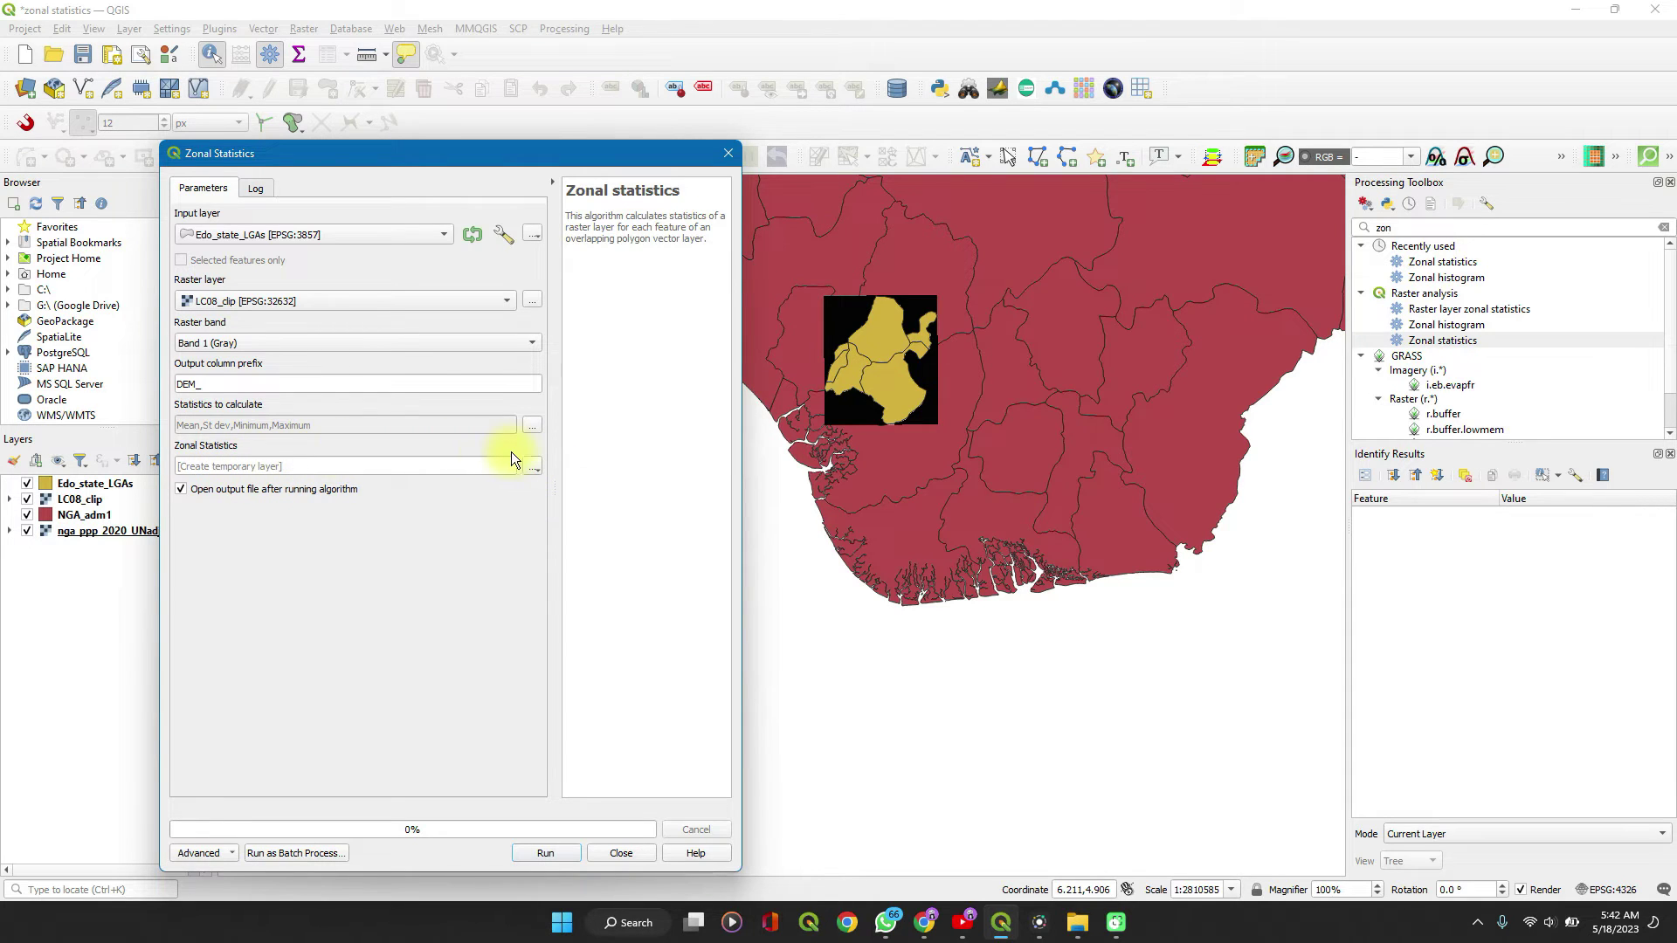
left_click(531, 468)
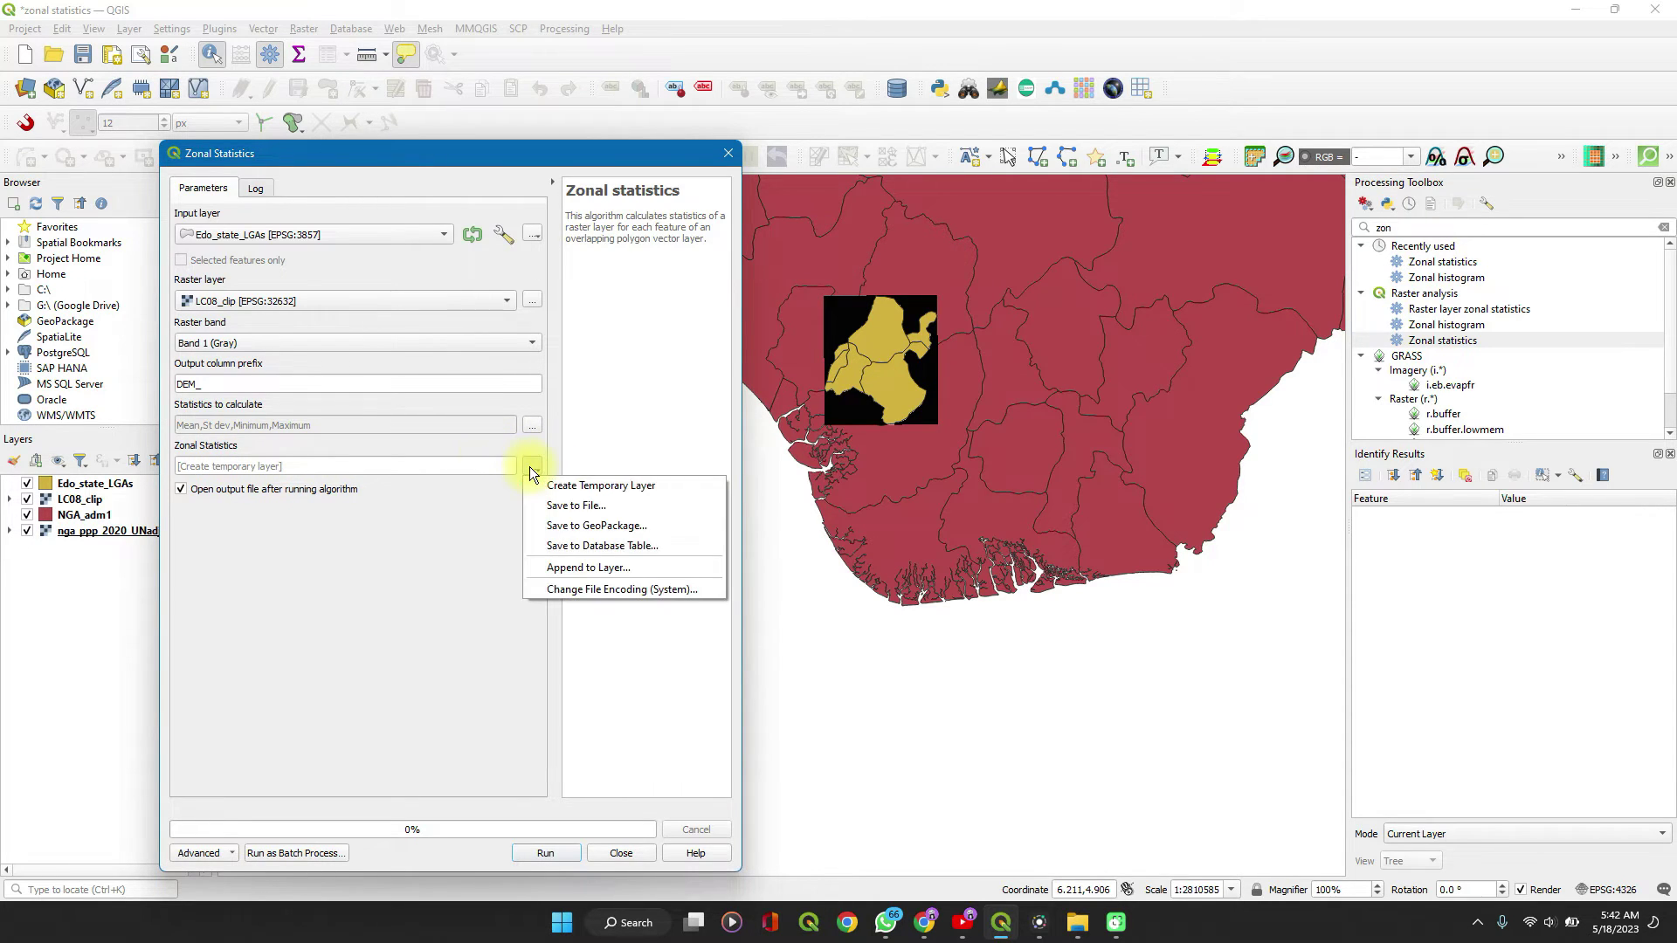
Save the output as Spatila_data_hub.gpkg in the Zonal Statistics folder and start the run
left_click(557, 508)
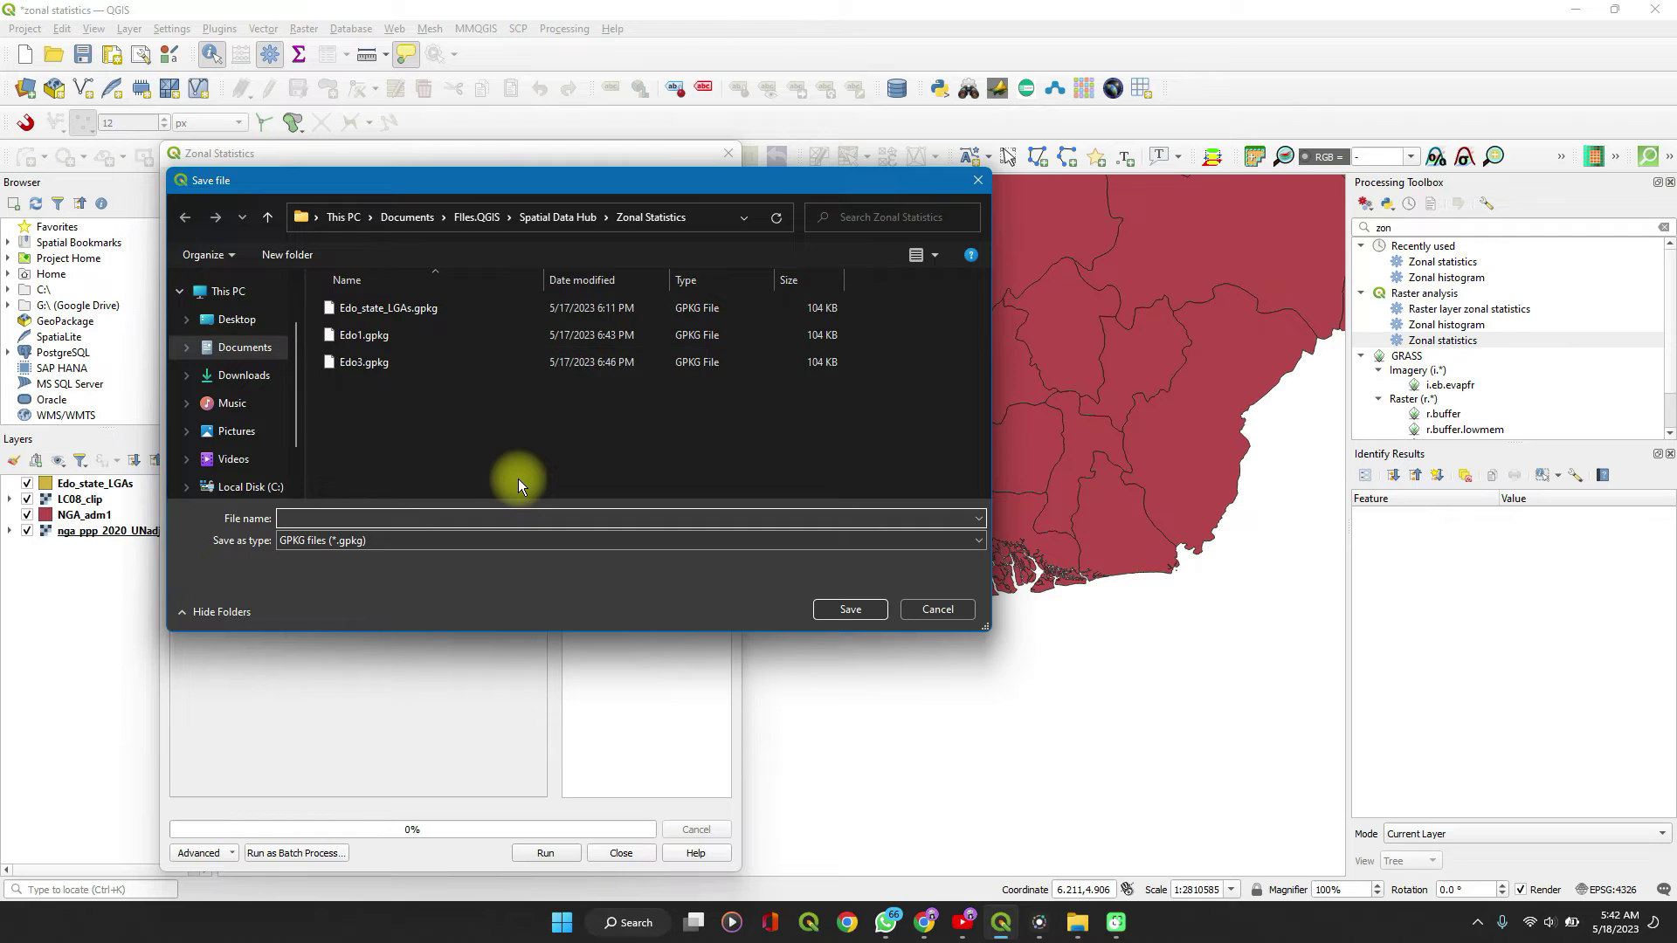
type("Spatila_data_hub")
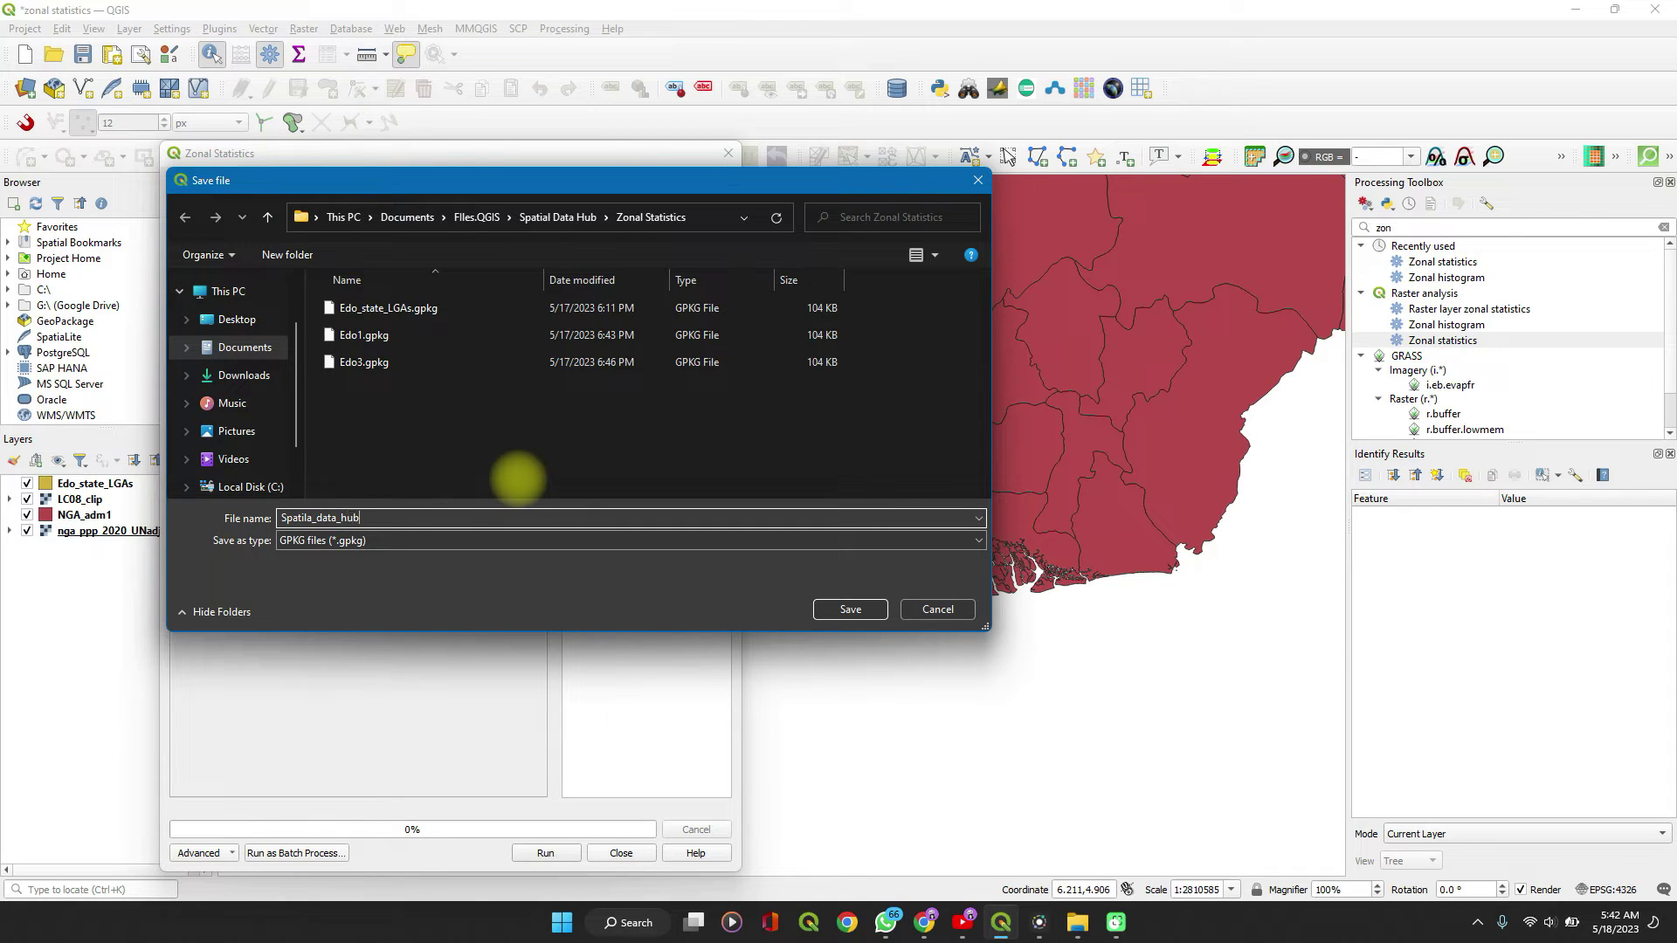
left_click(850, 610)
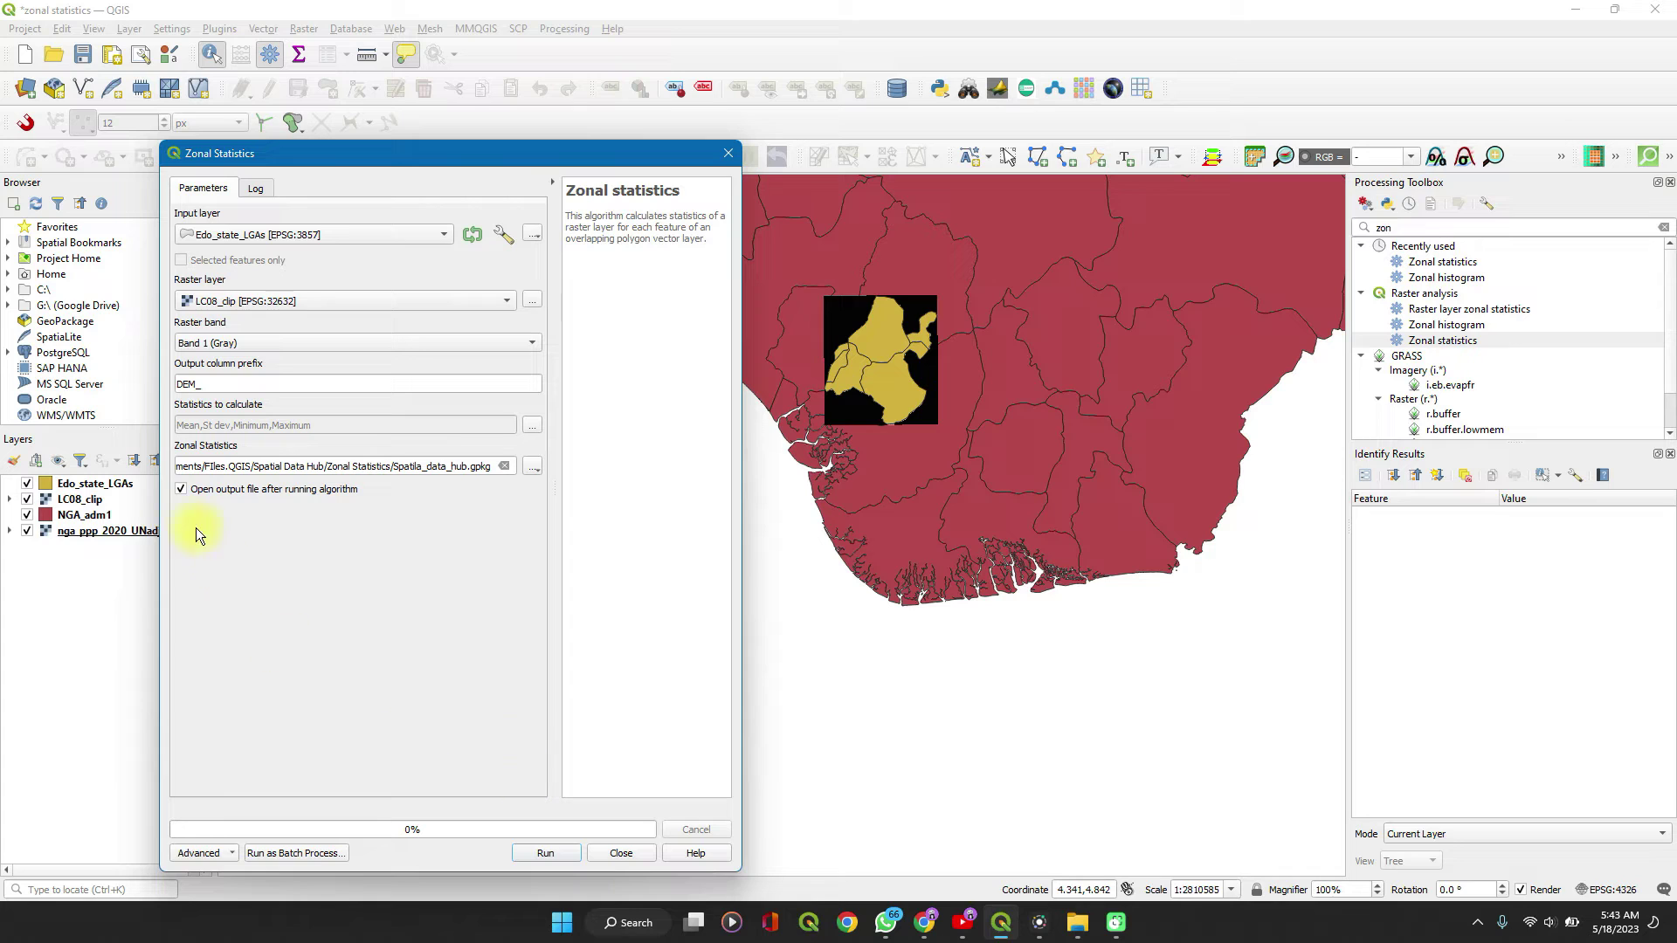
left_click(551, 854)
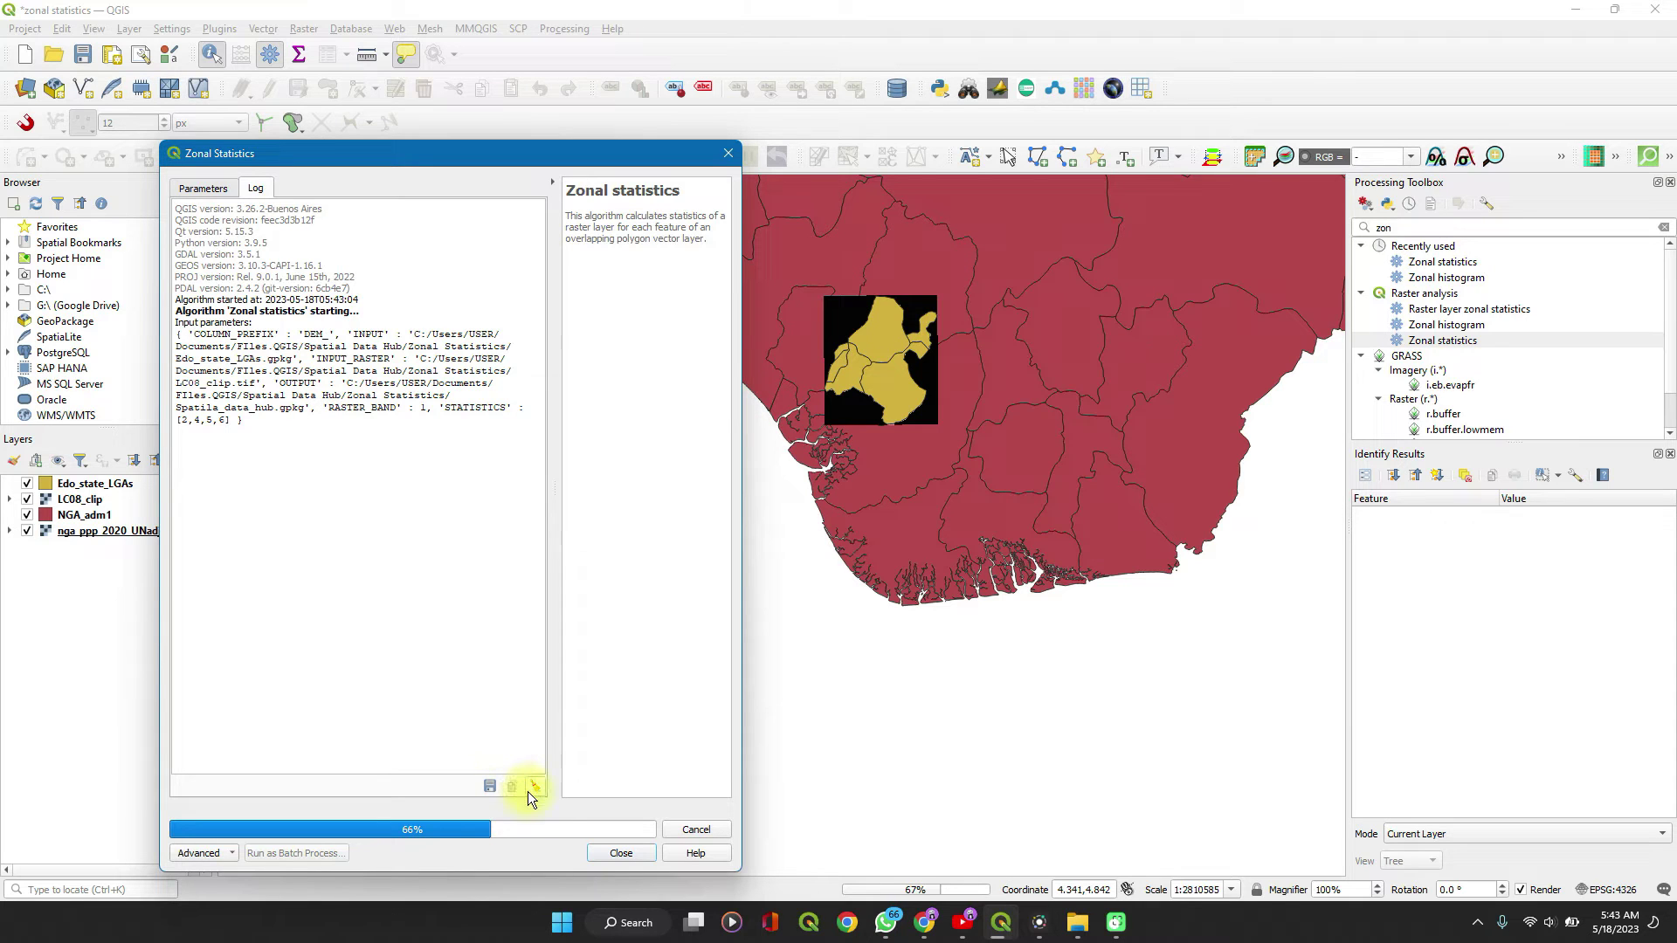
Close the finished Zonal Statistics dialog and bring up the new Spatila_data_hub layer's options
left_click(616, 853)
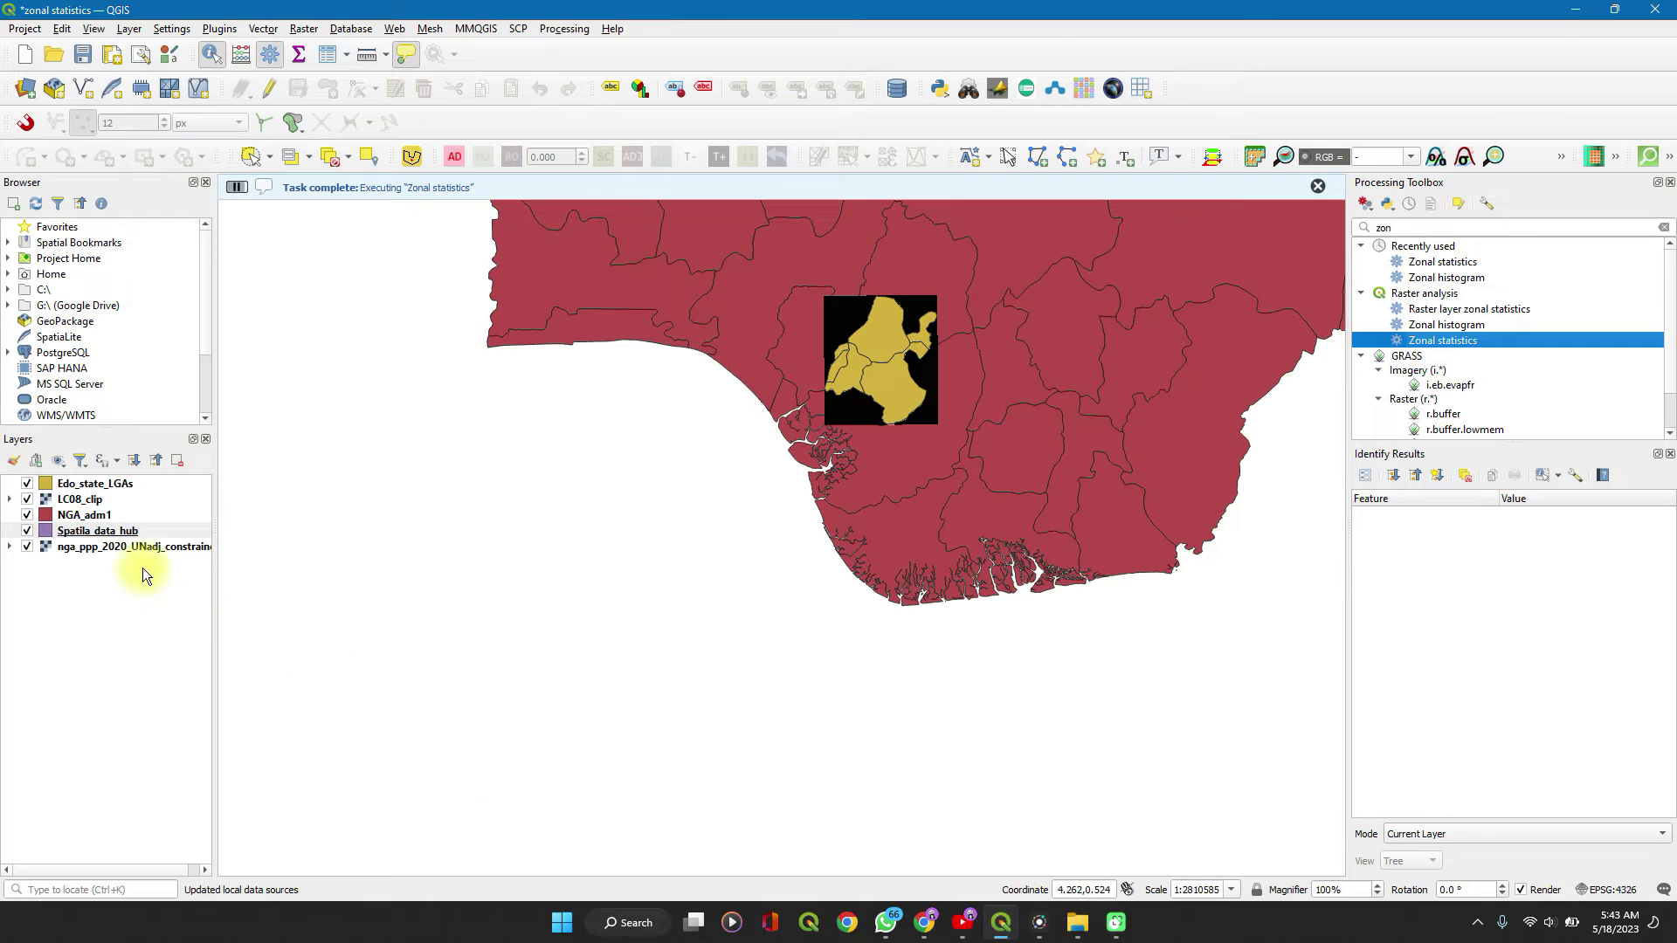
right_click(82, 533)
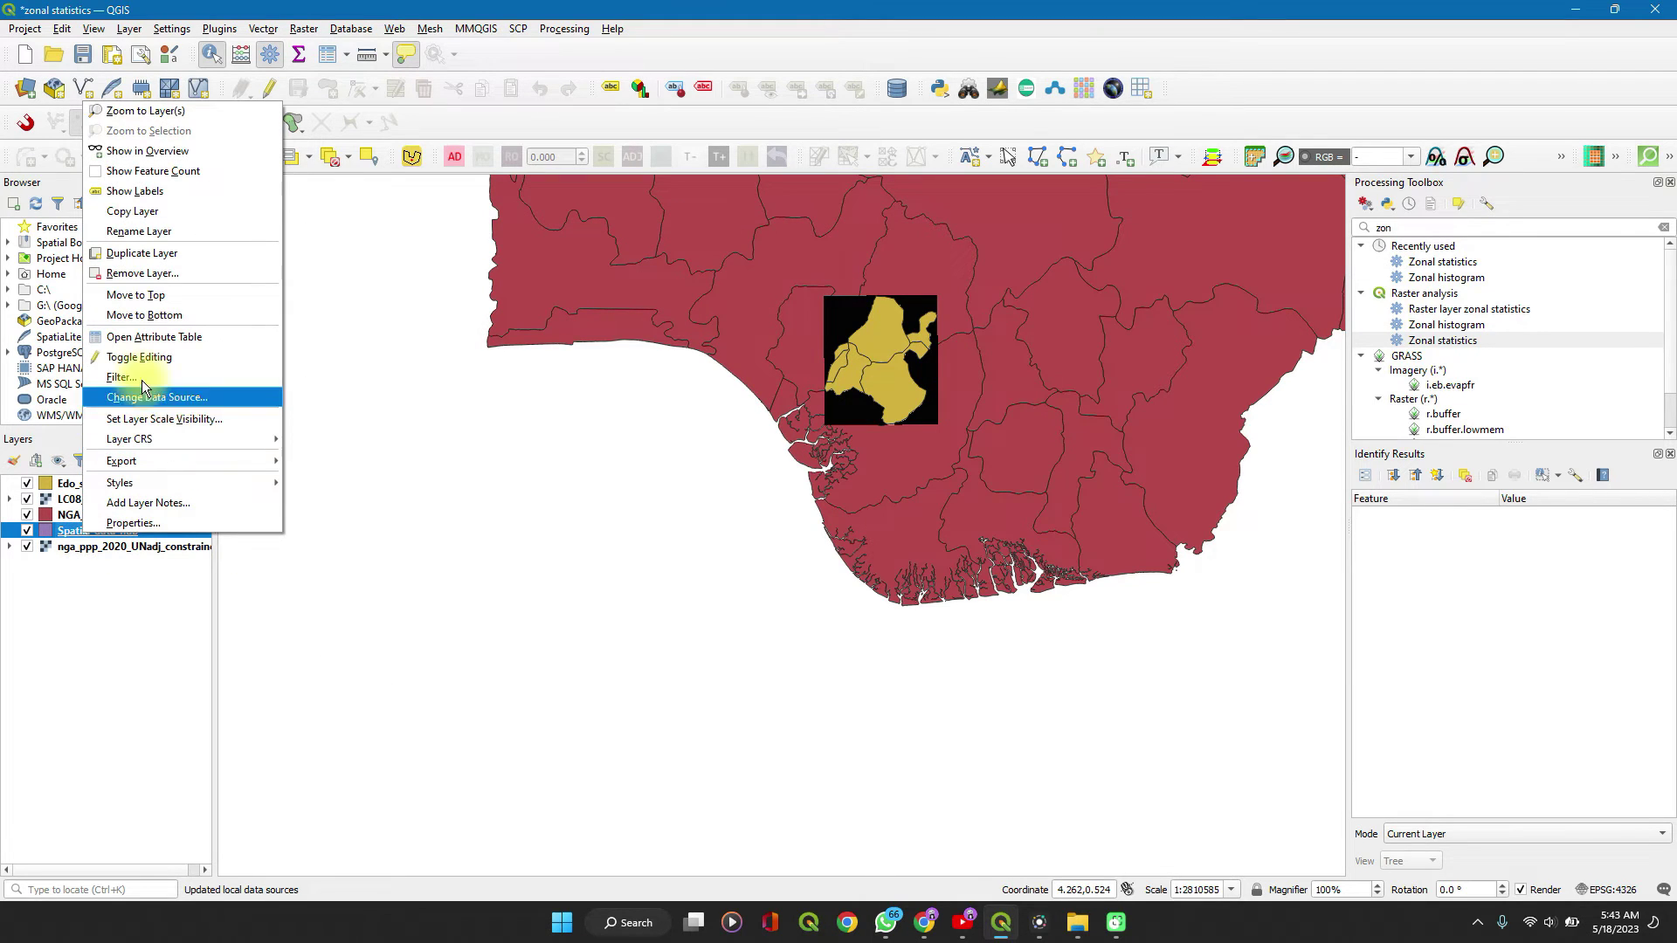
left_click(139, 339)
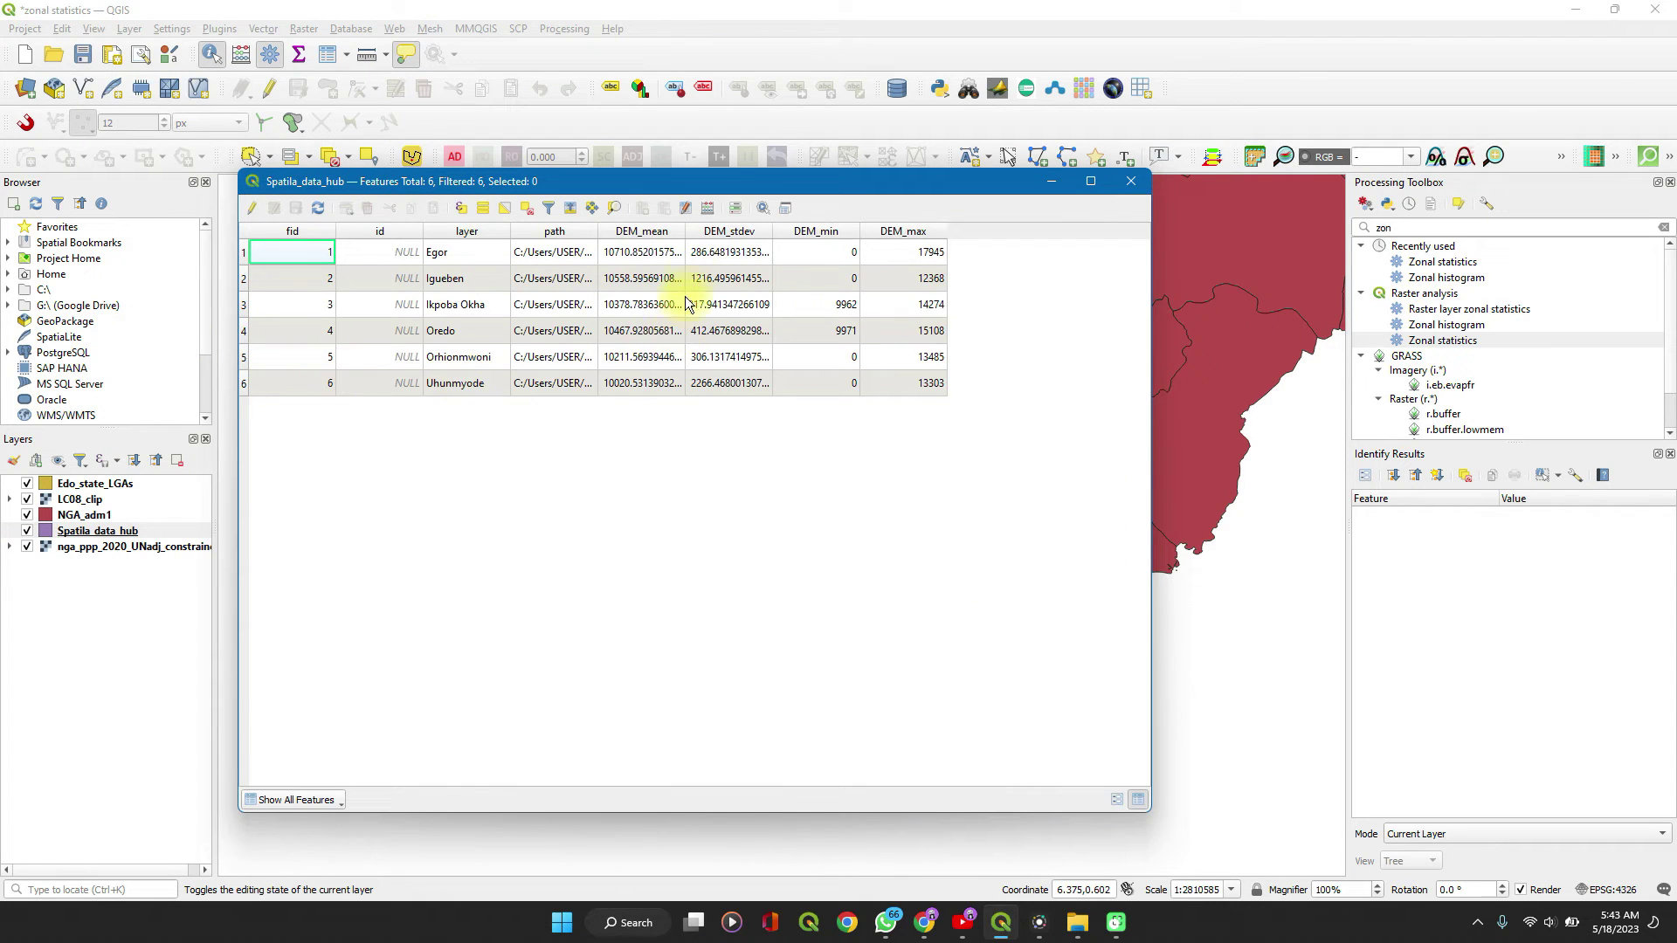
left_click_drag(686, 231, 743, 231)
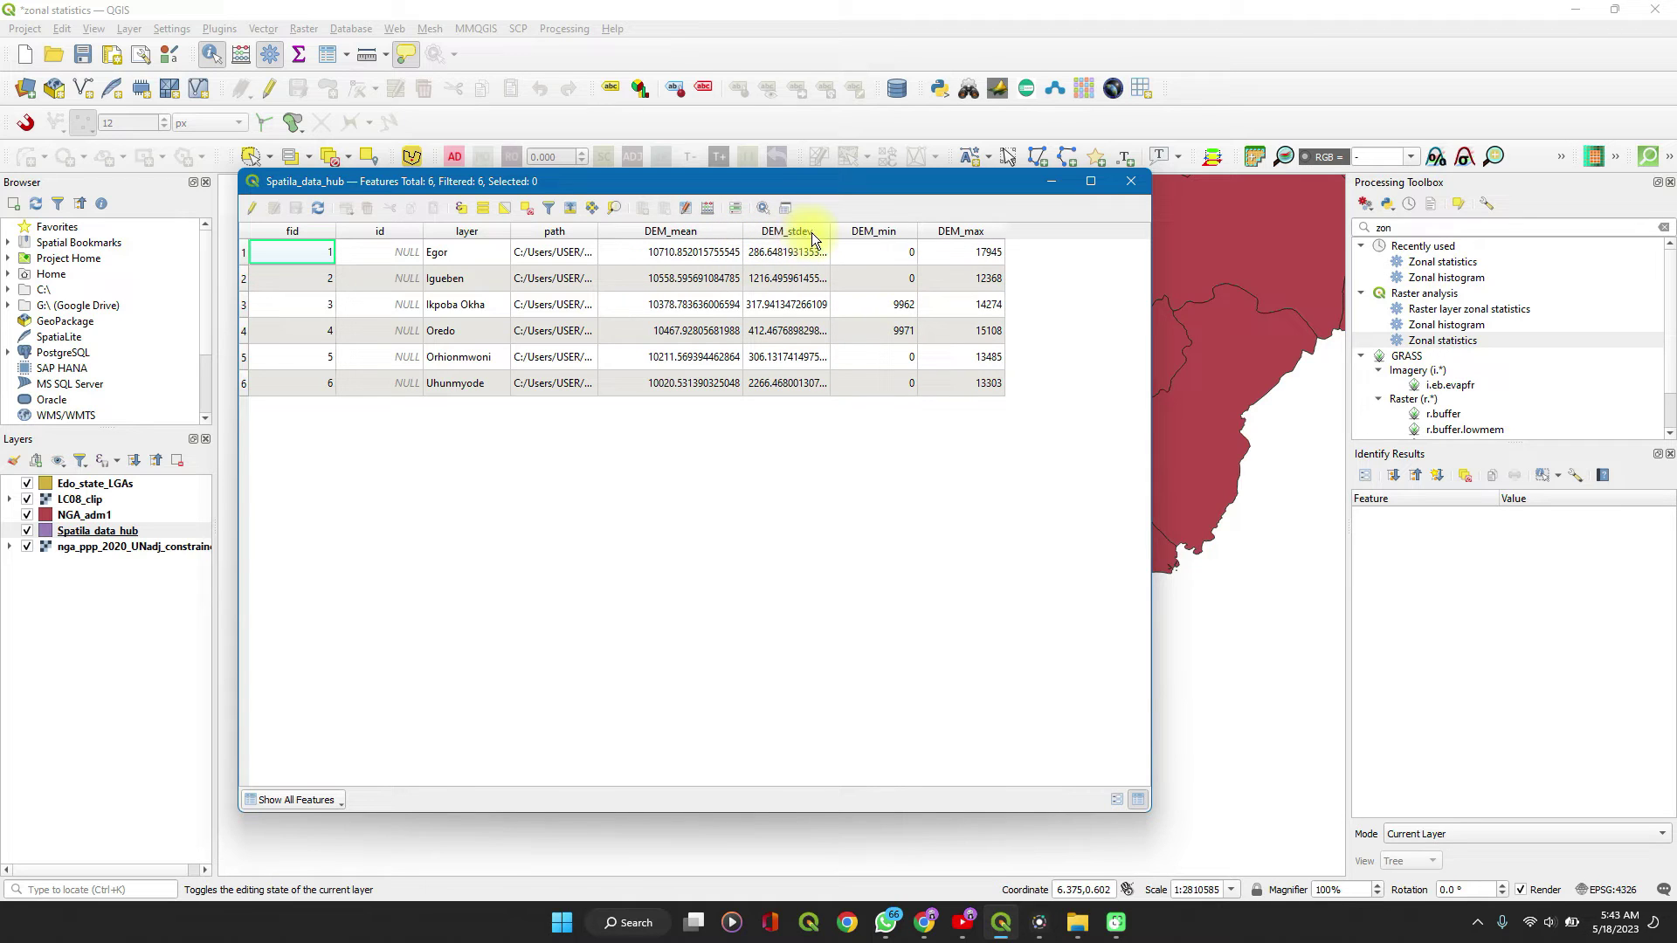
left_click_drag(829, 231, 884, 231)
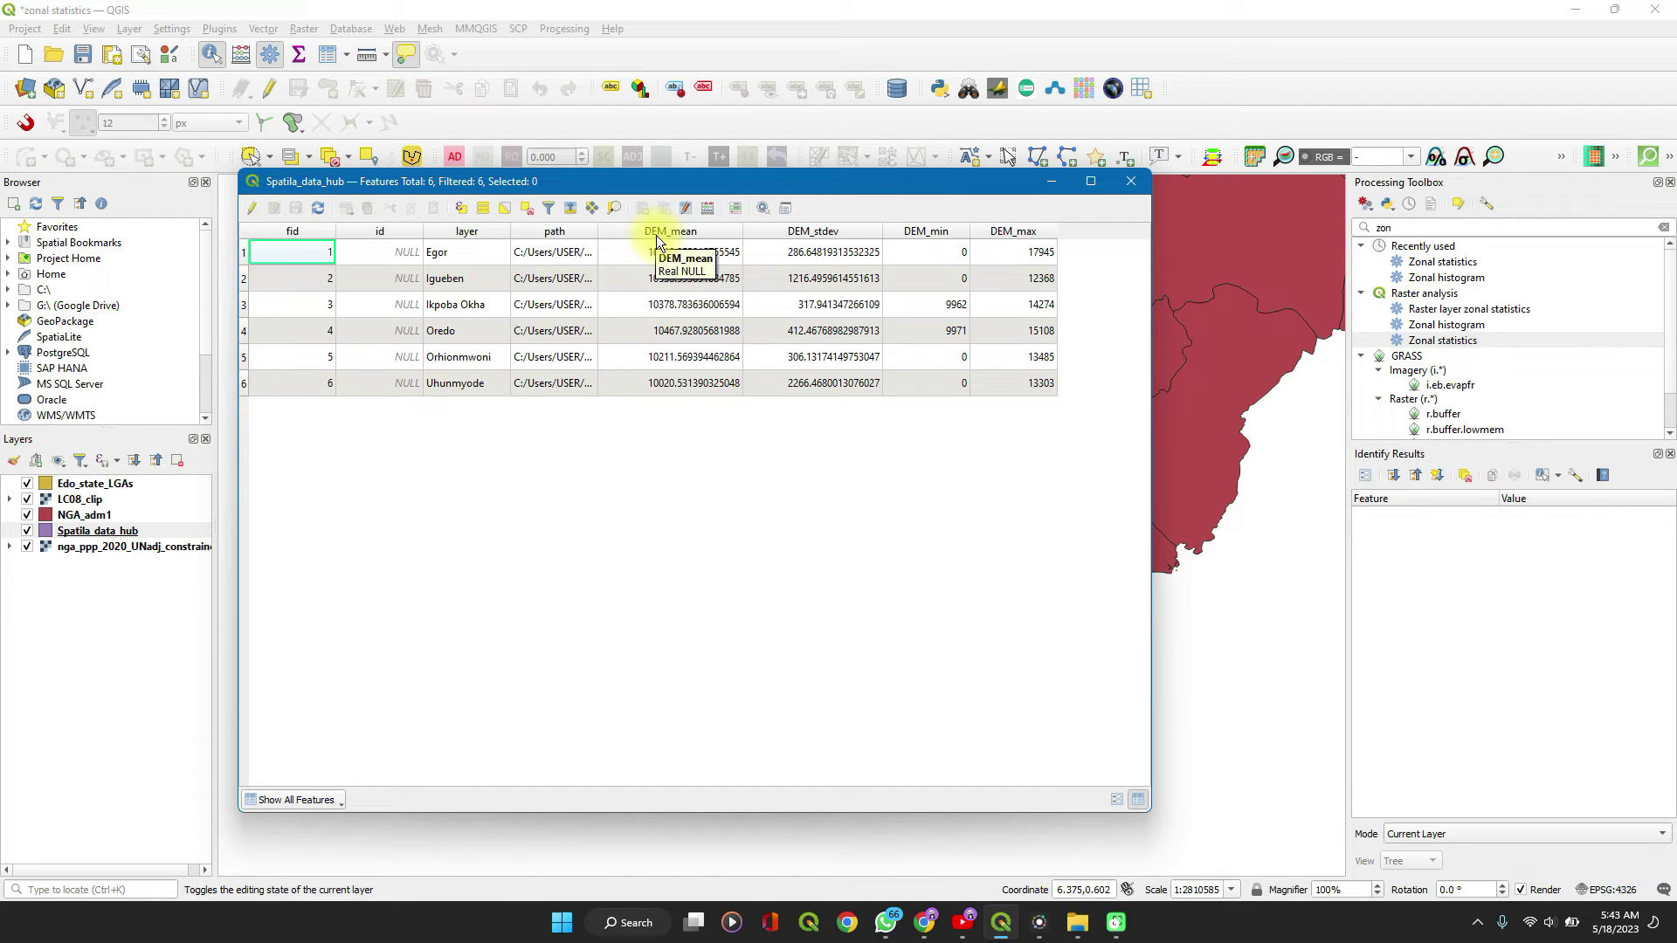
left_click(1130, 183)
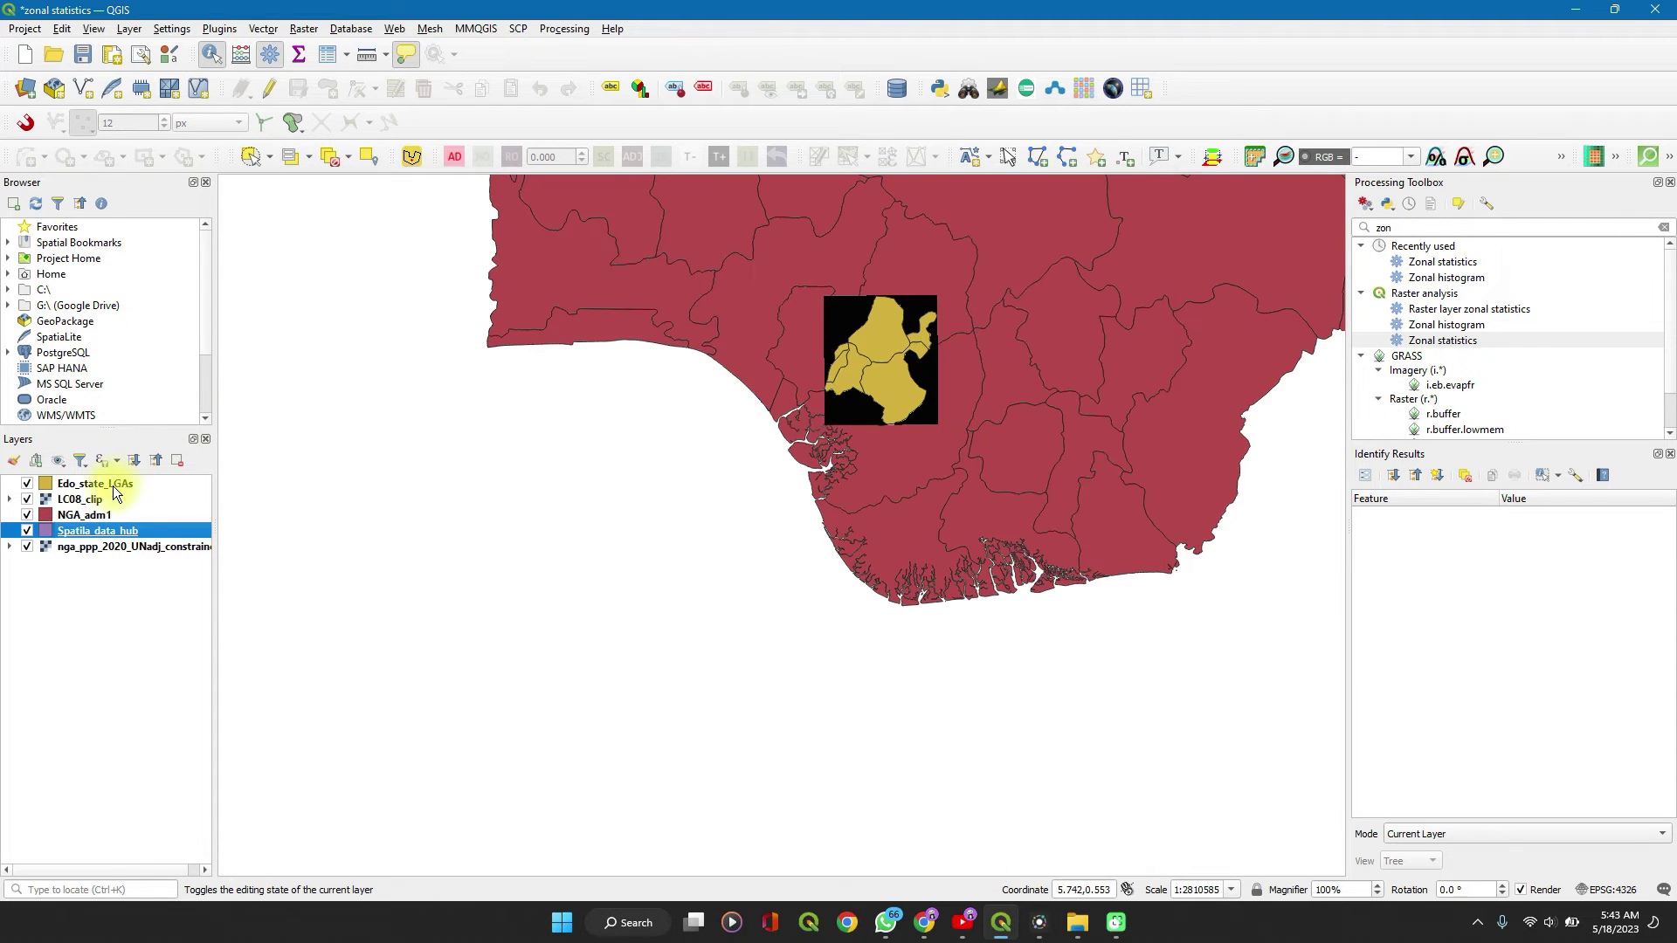
Give Spatila_data_hub single labels from the DEM_max field and apply them to the map
left_click(92, 537)
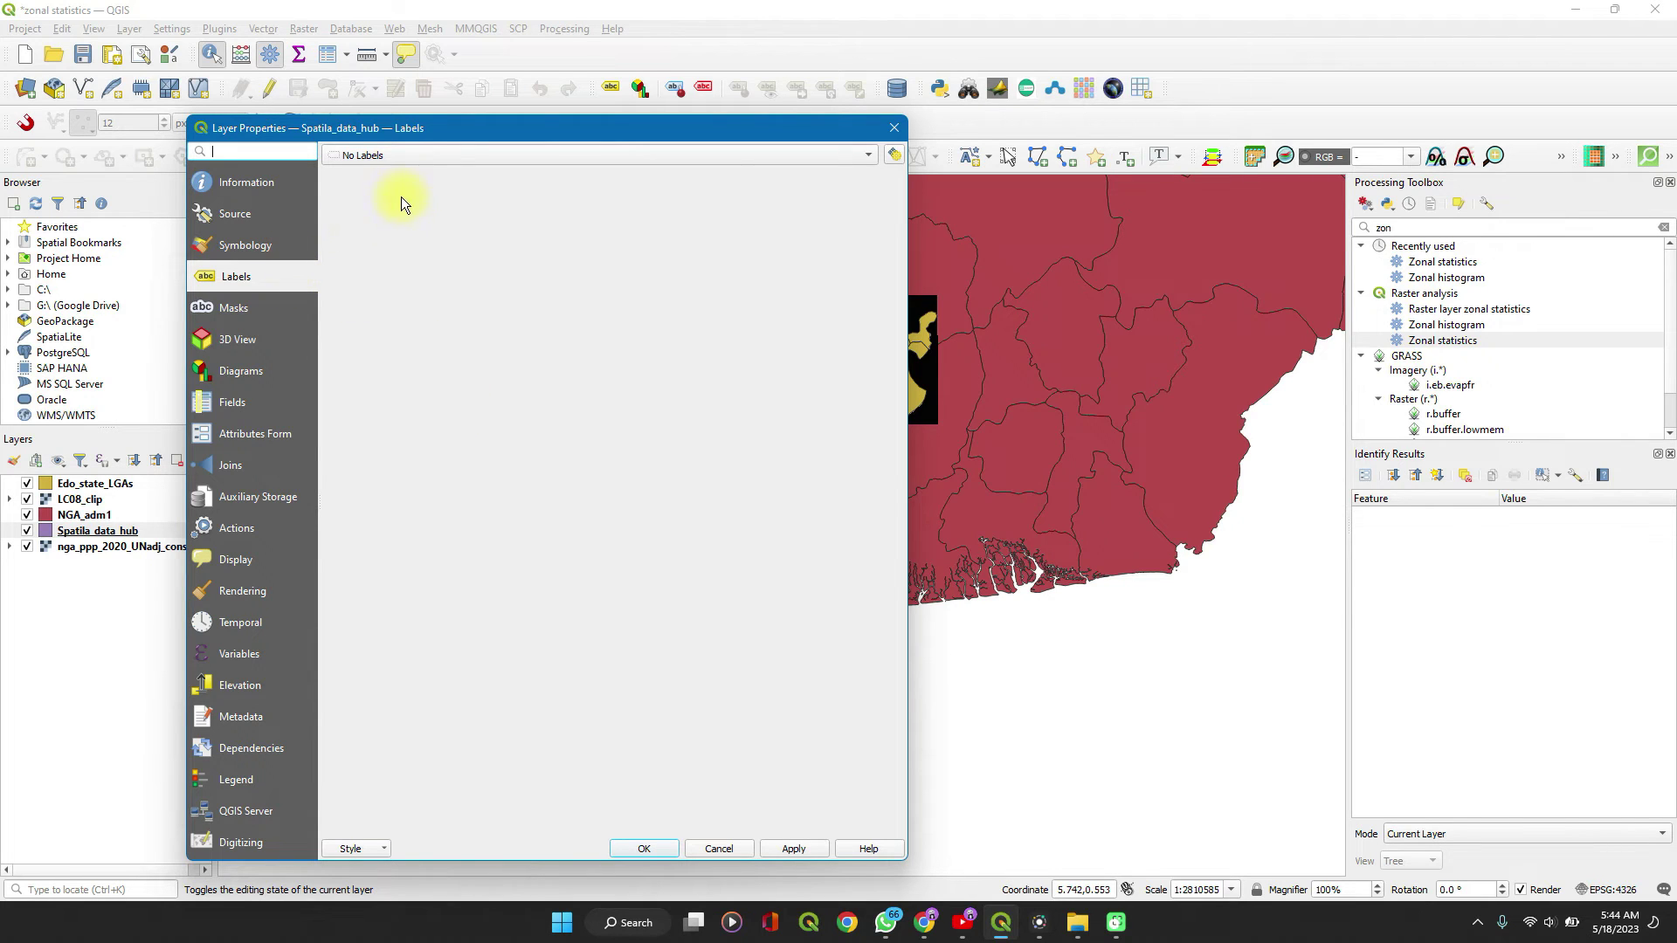
left_click(442, 155)
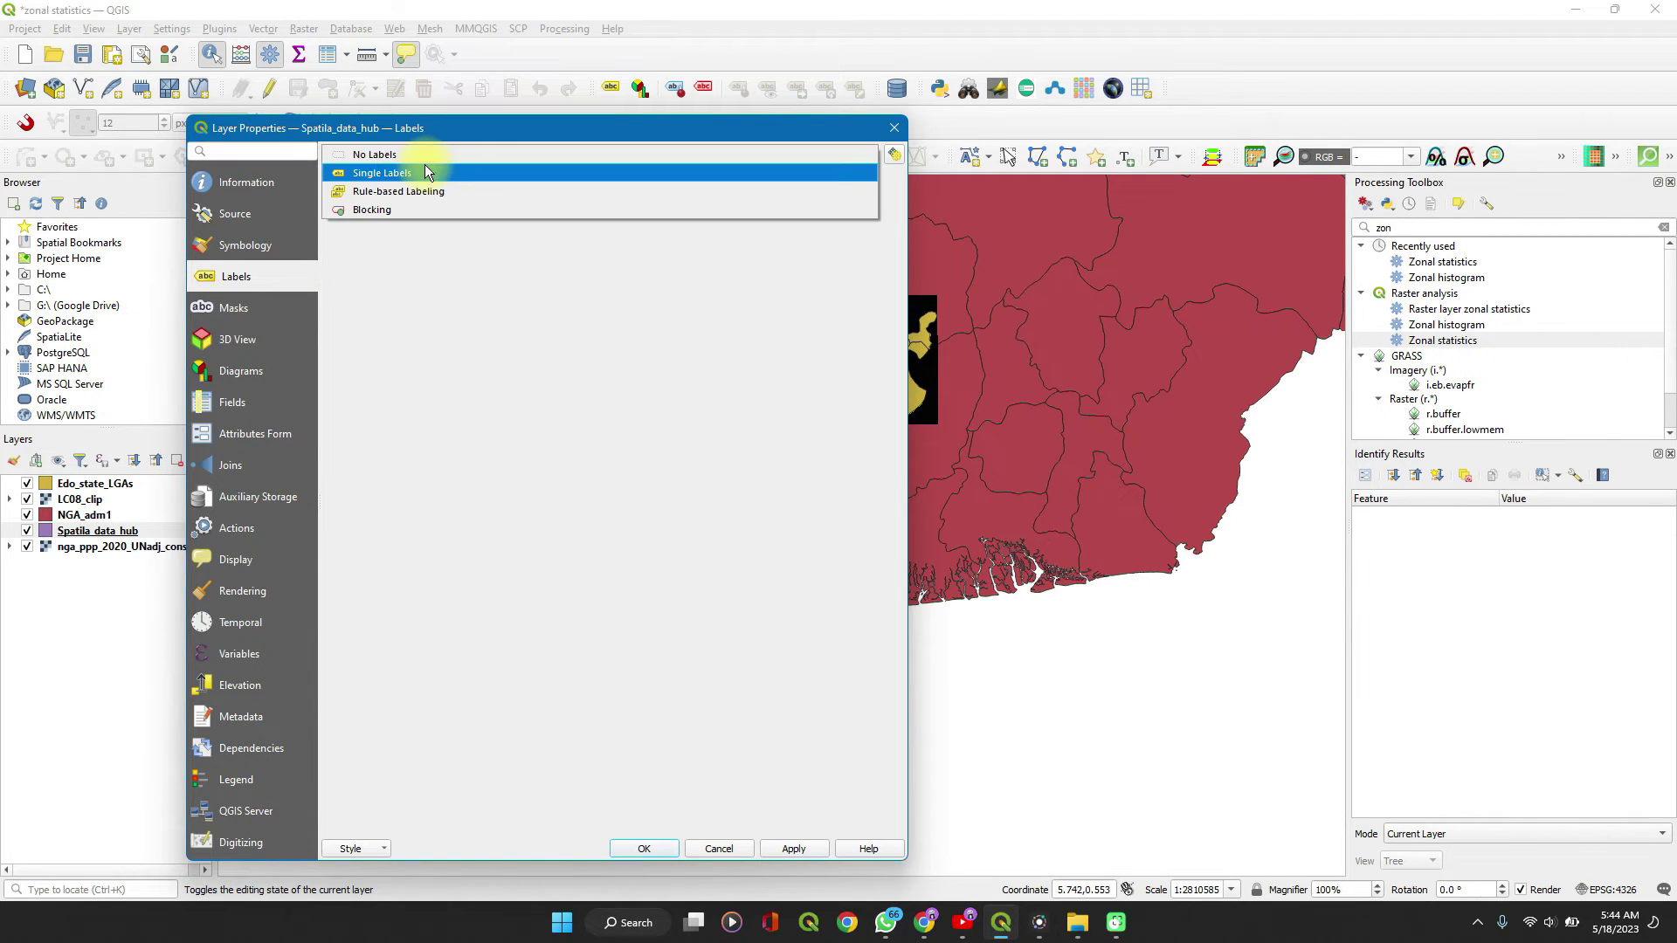
left_click(425, 164)
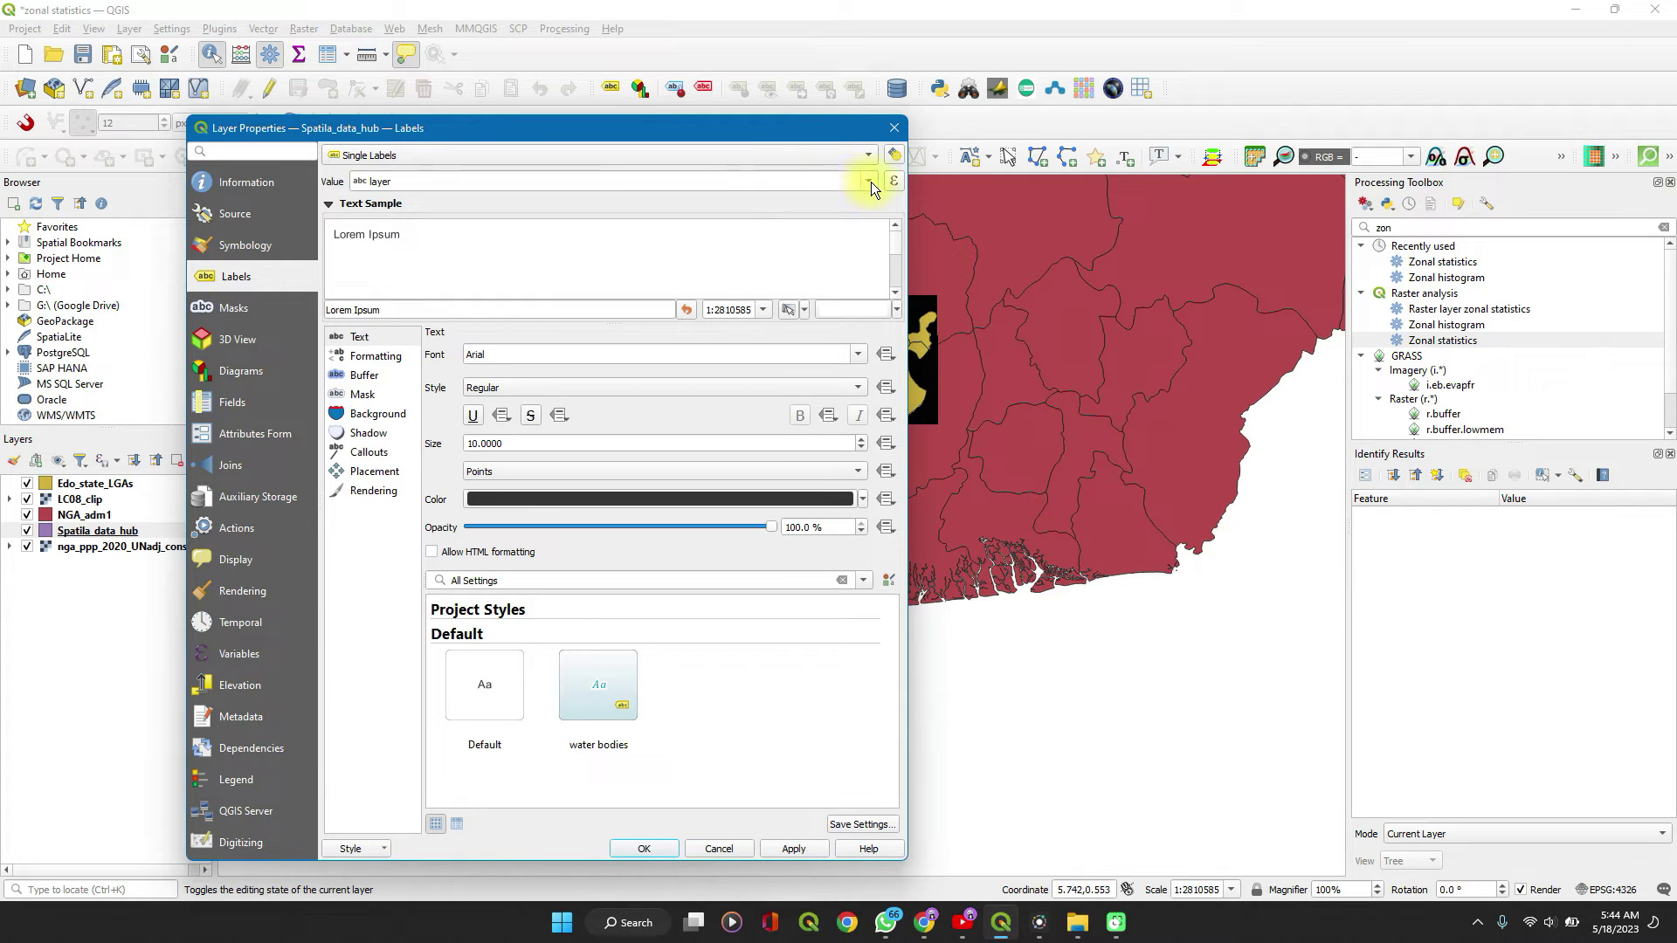
left_click(872, 181)
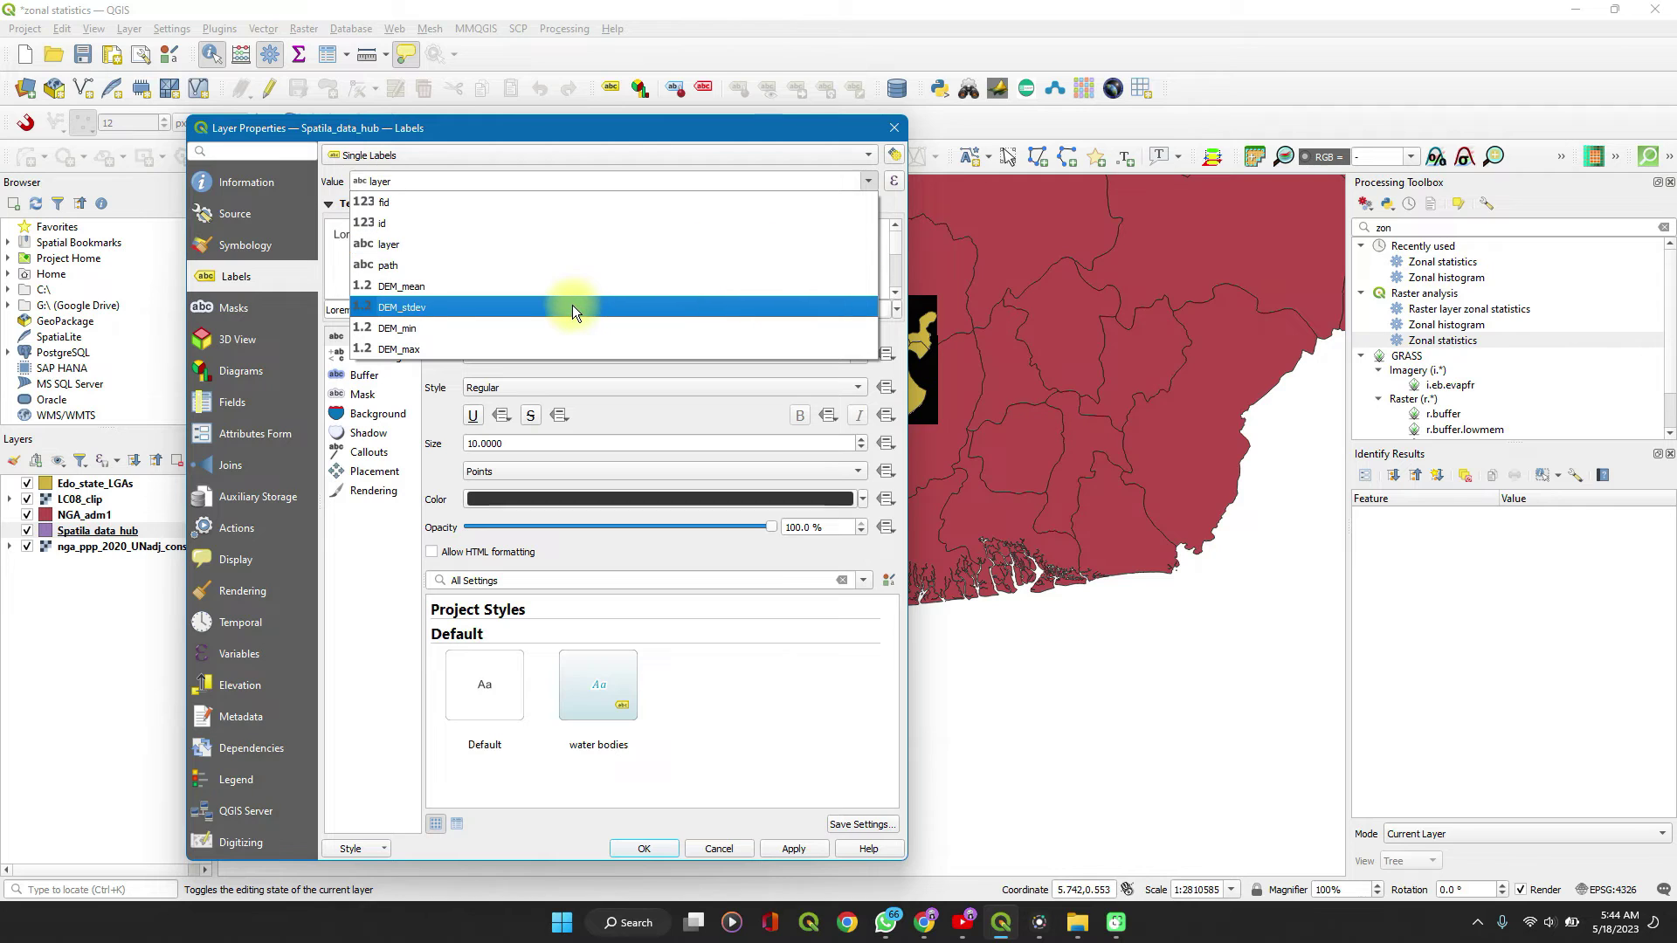
left_click(426, 349)
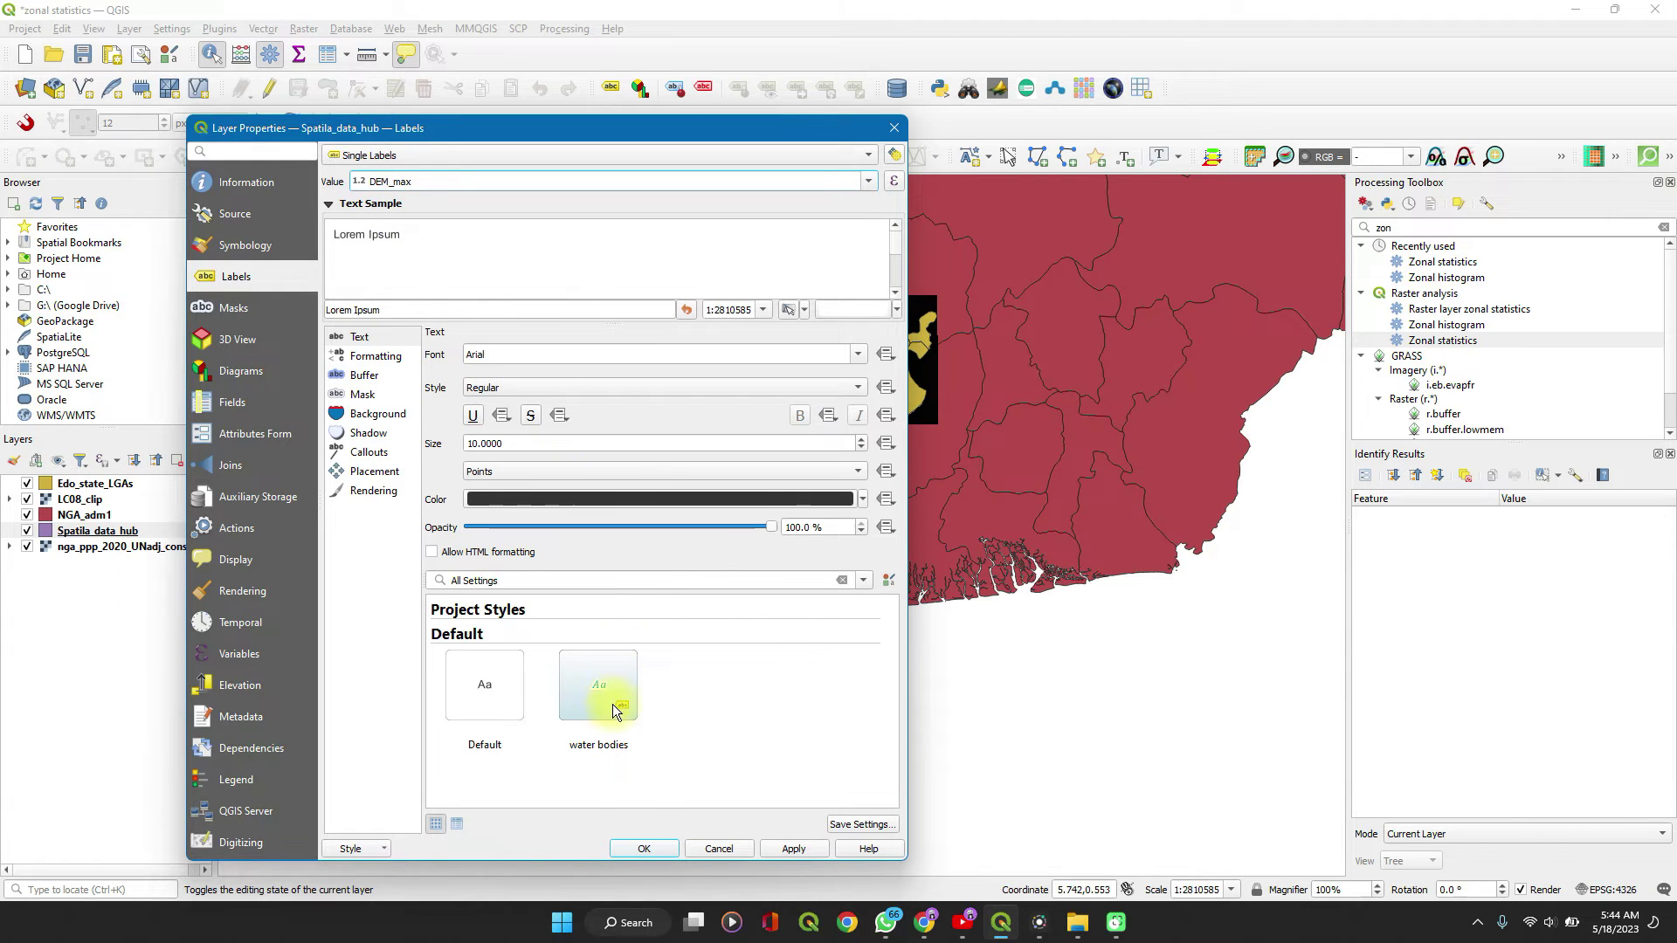
left_click(785, 845)
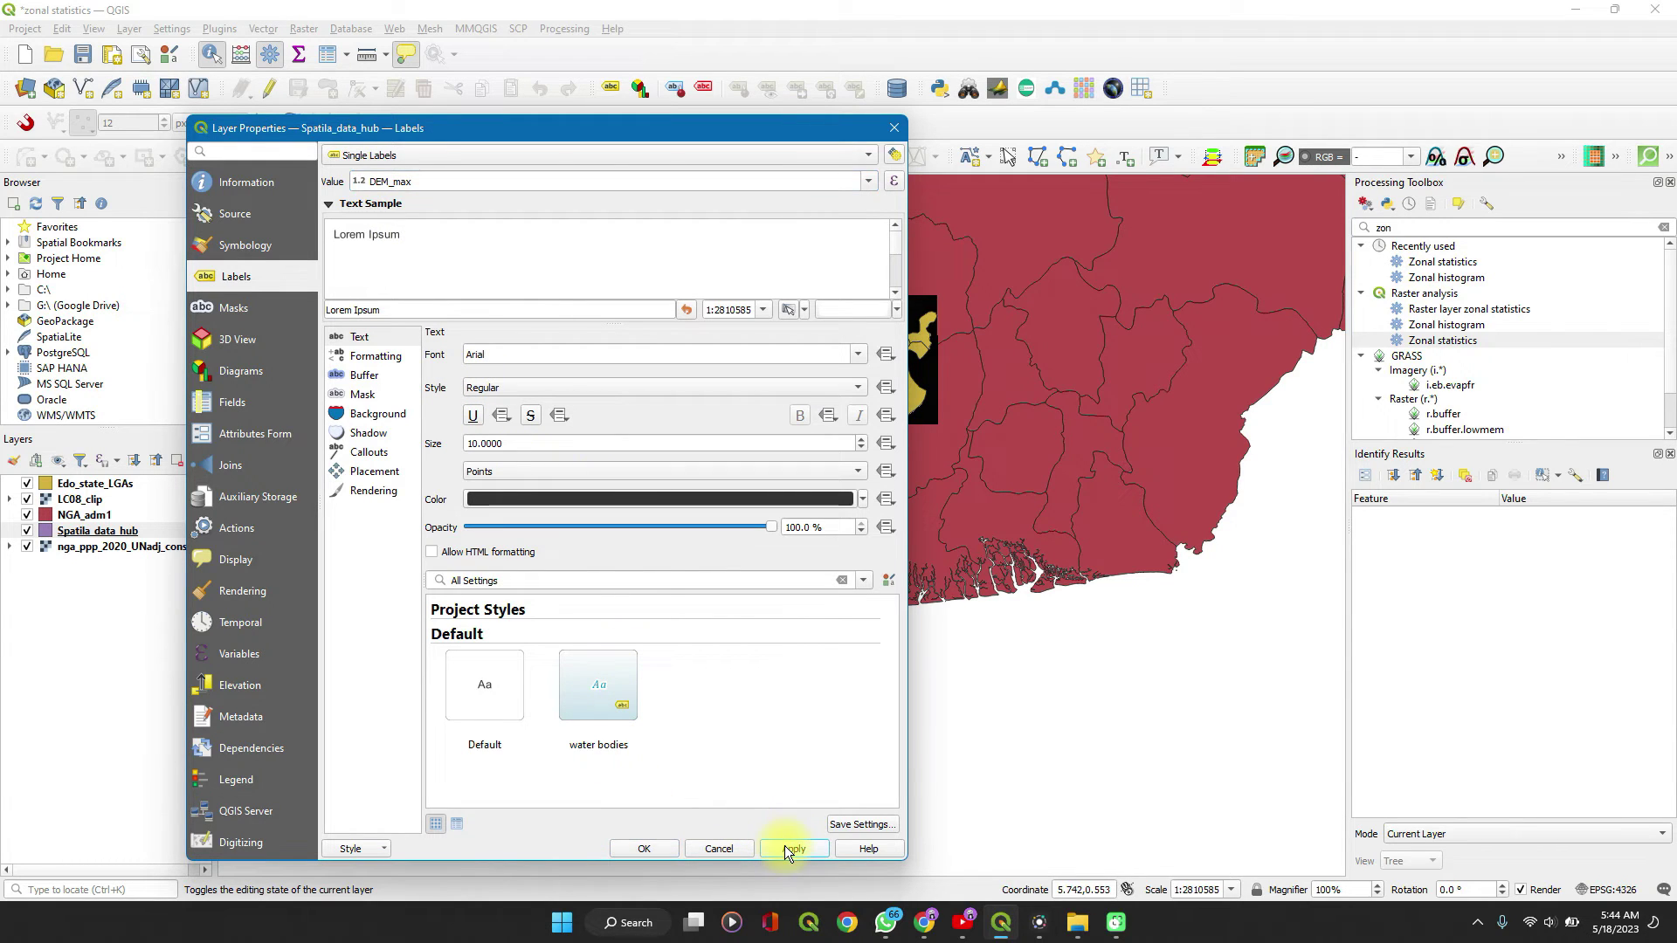
left_click(893, 127)
scroll(903, 391, "up", 3)
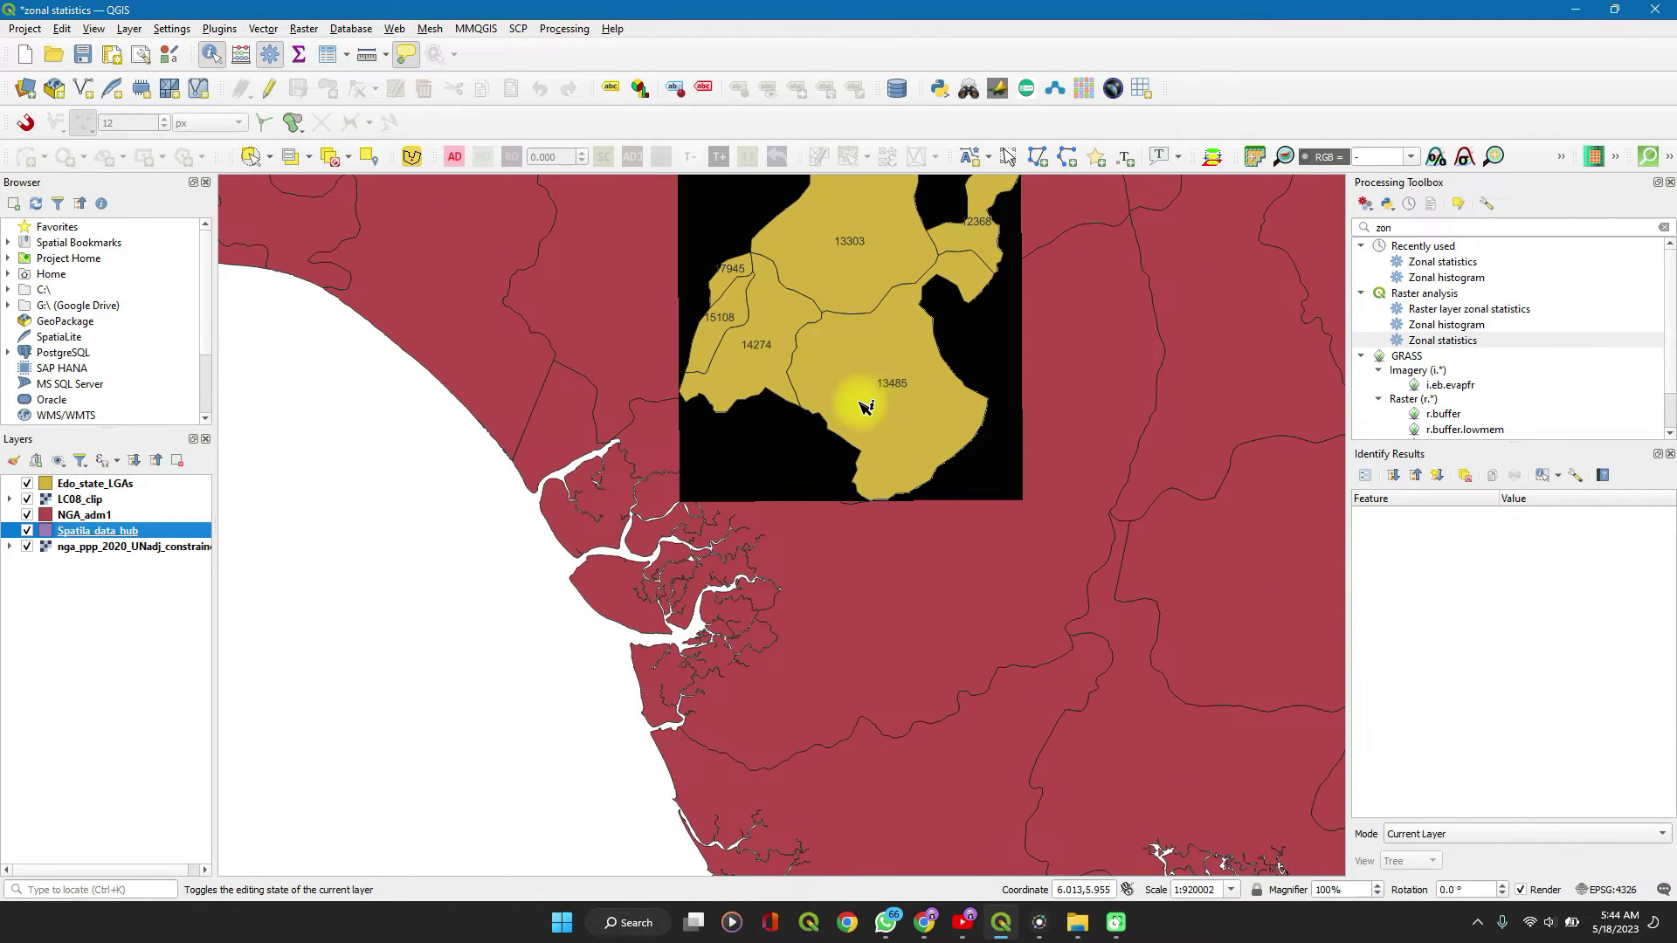
mouse_move(814, 255)
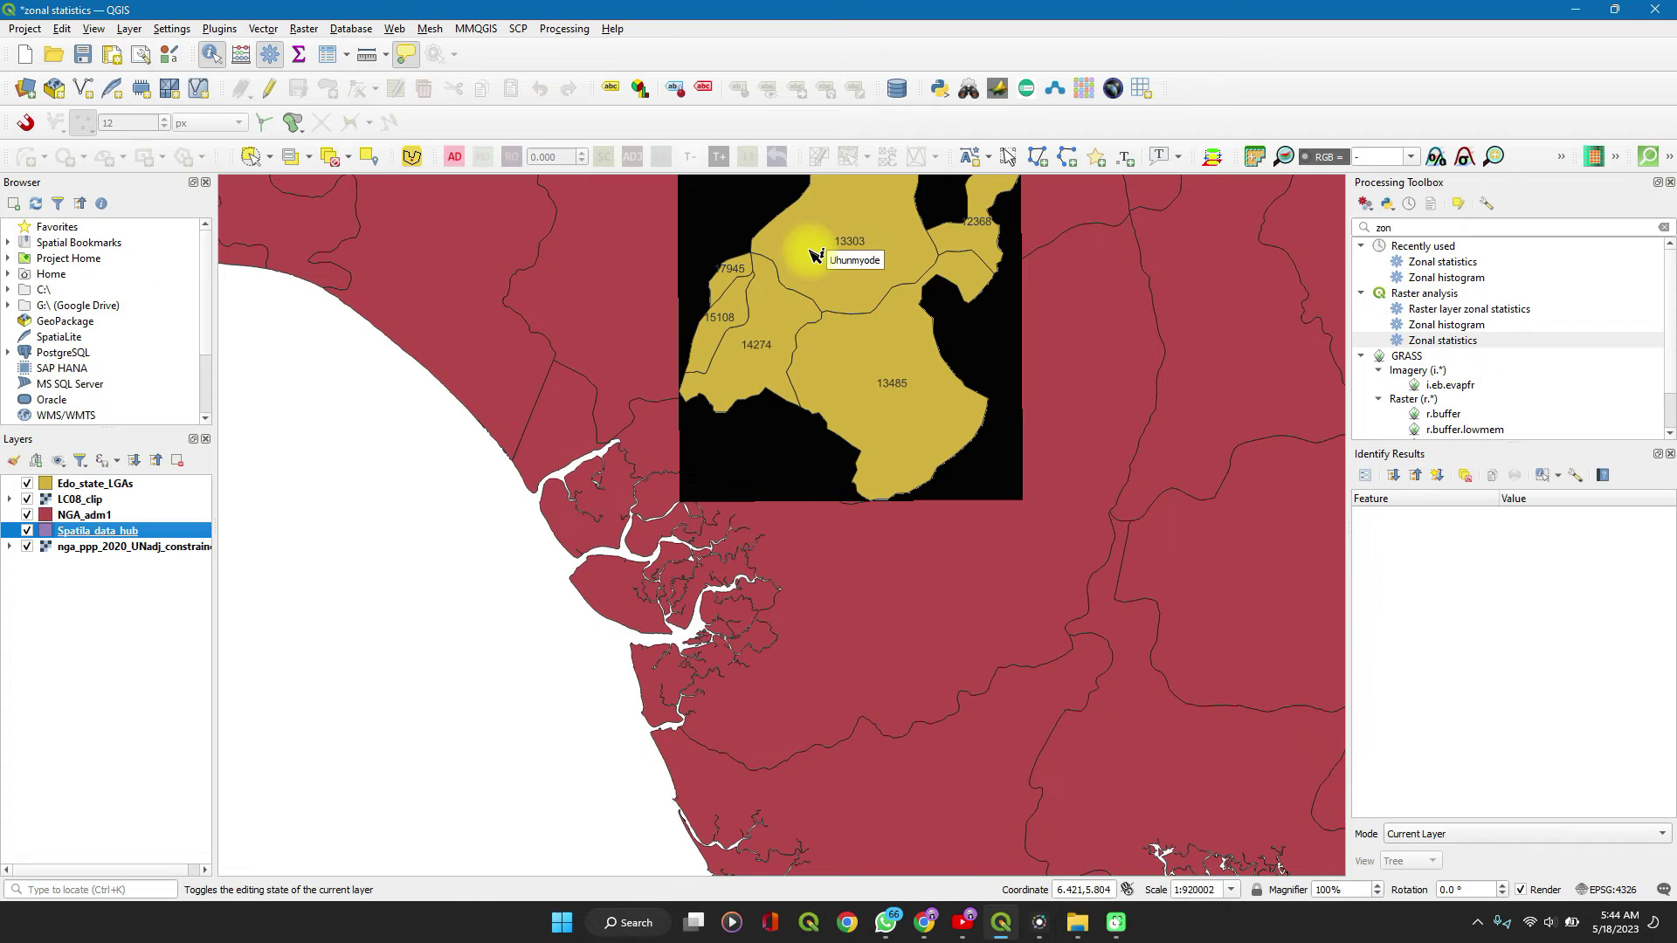
scroll(815, 254, "down", 1)
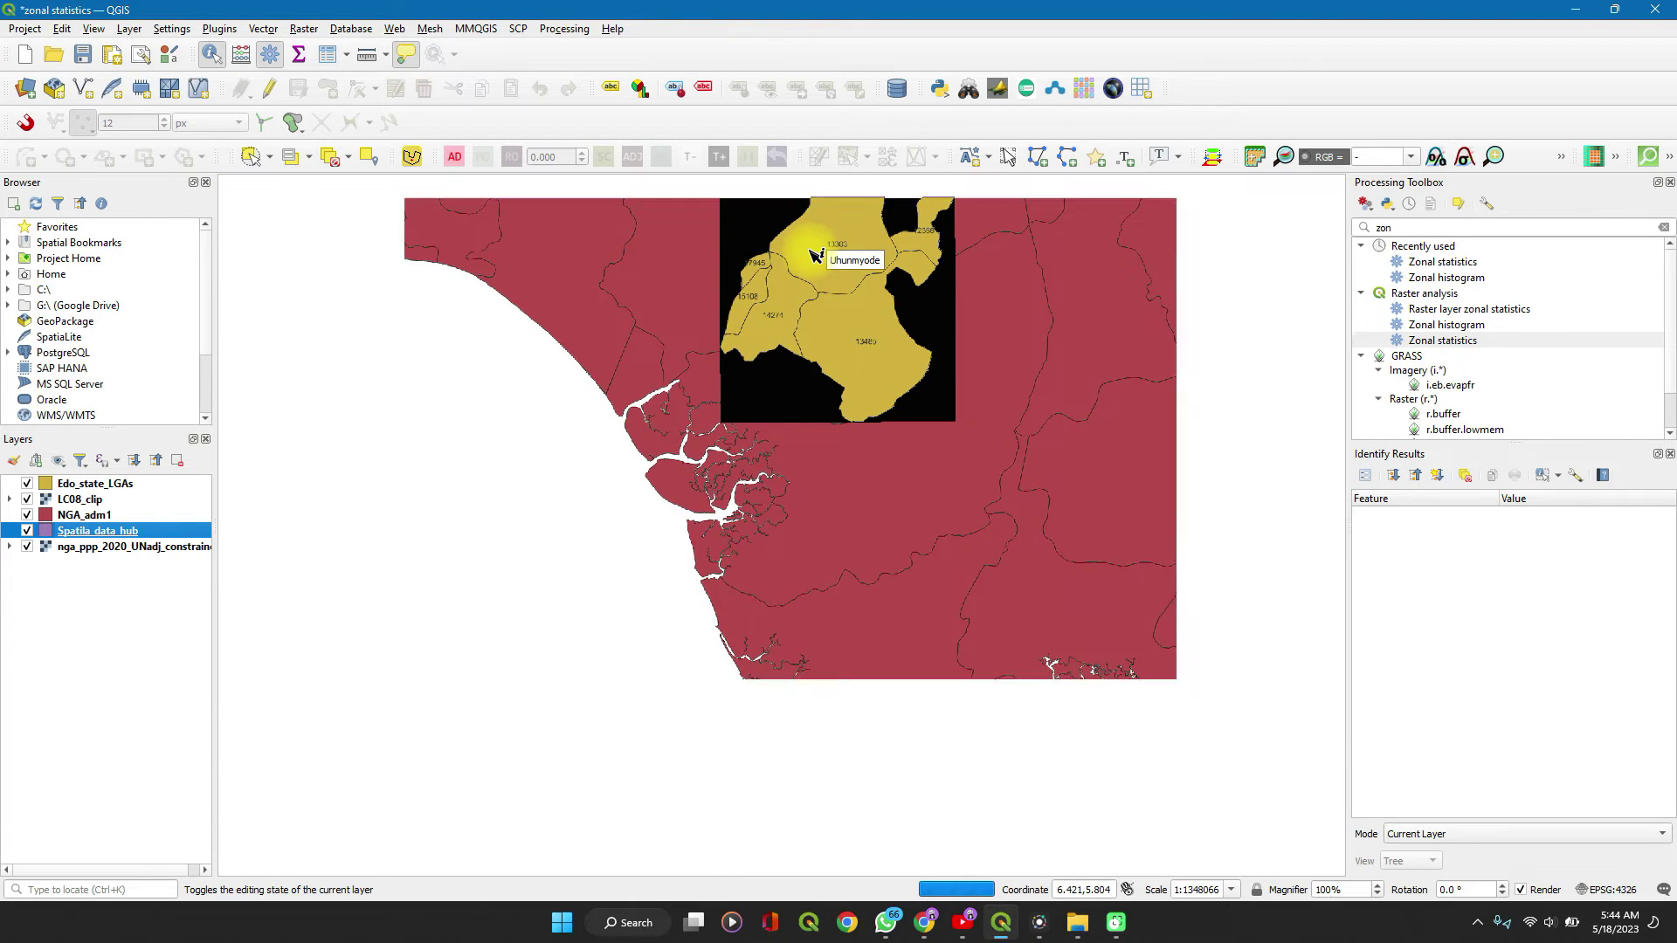
scroll(814, 254, "down", 2)
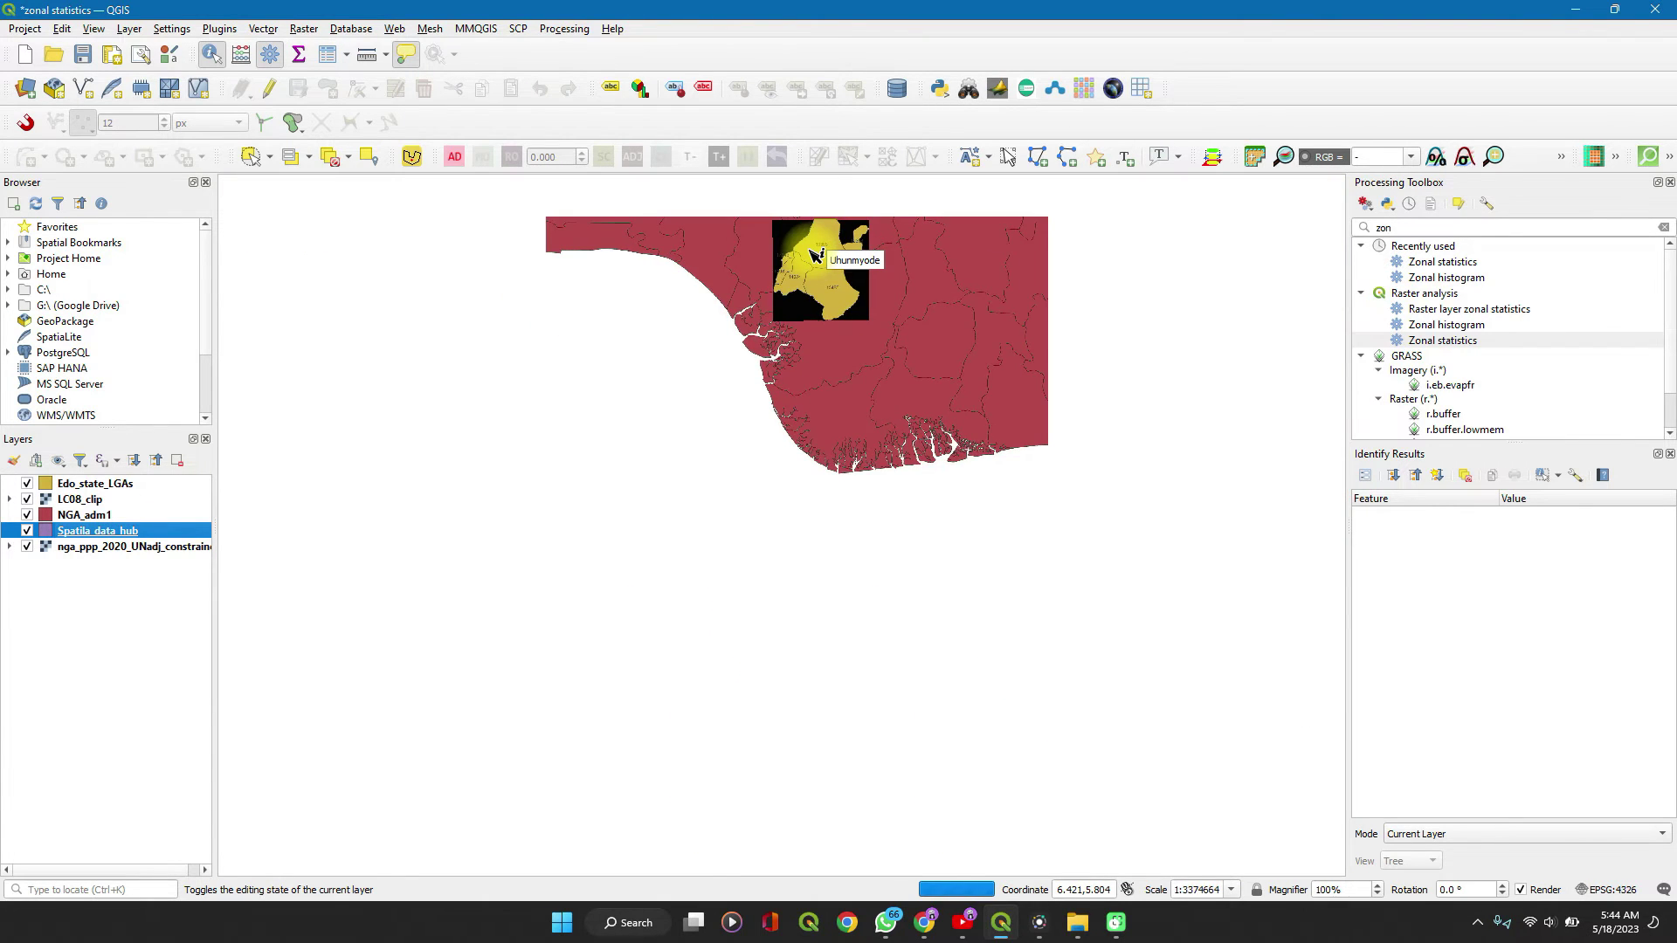
Set Zonal statistics to NGA_adm1 zones, the nga_ppp_2020_UNadj_constrained raster and prefix Population_
left_click(1435, 339)
double_click(1436, 339)
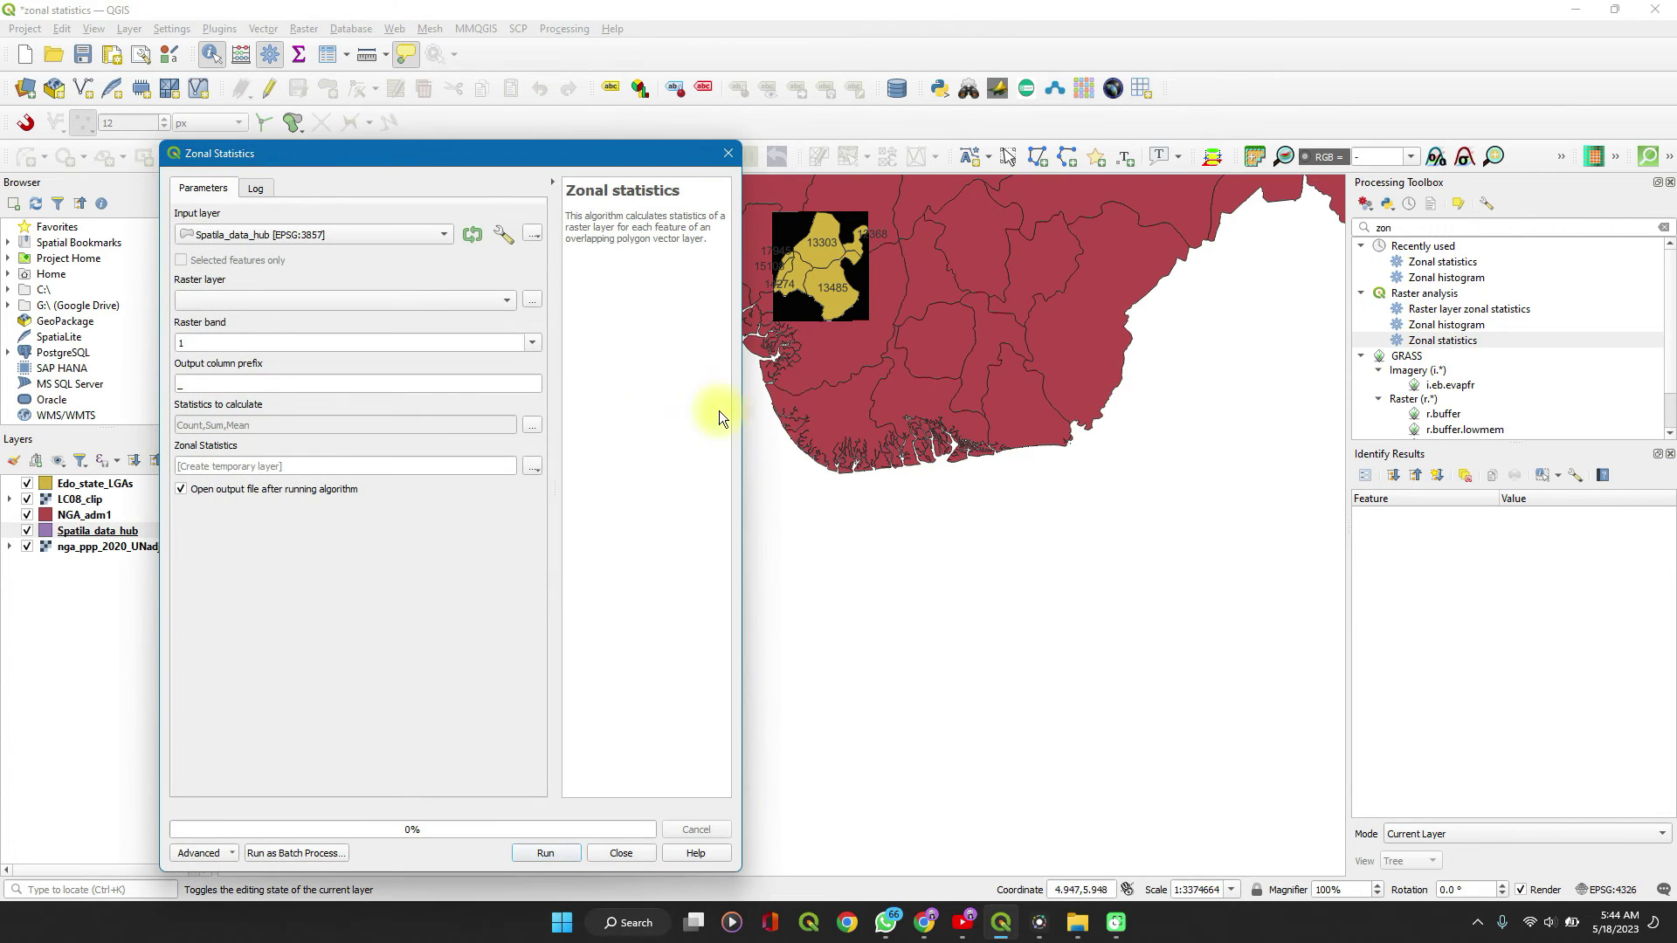
left_click(323, 234)
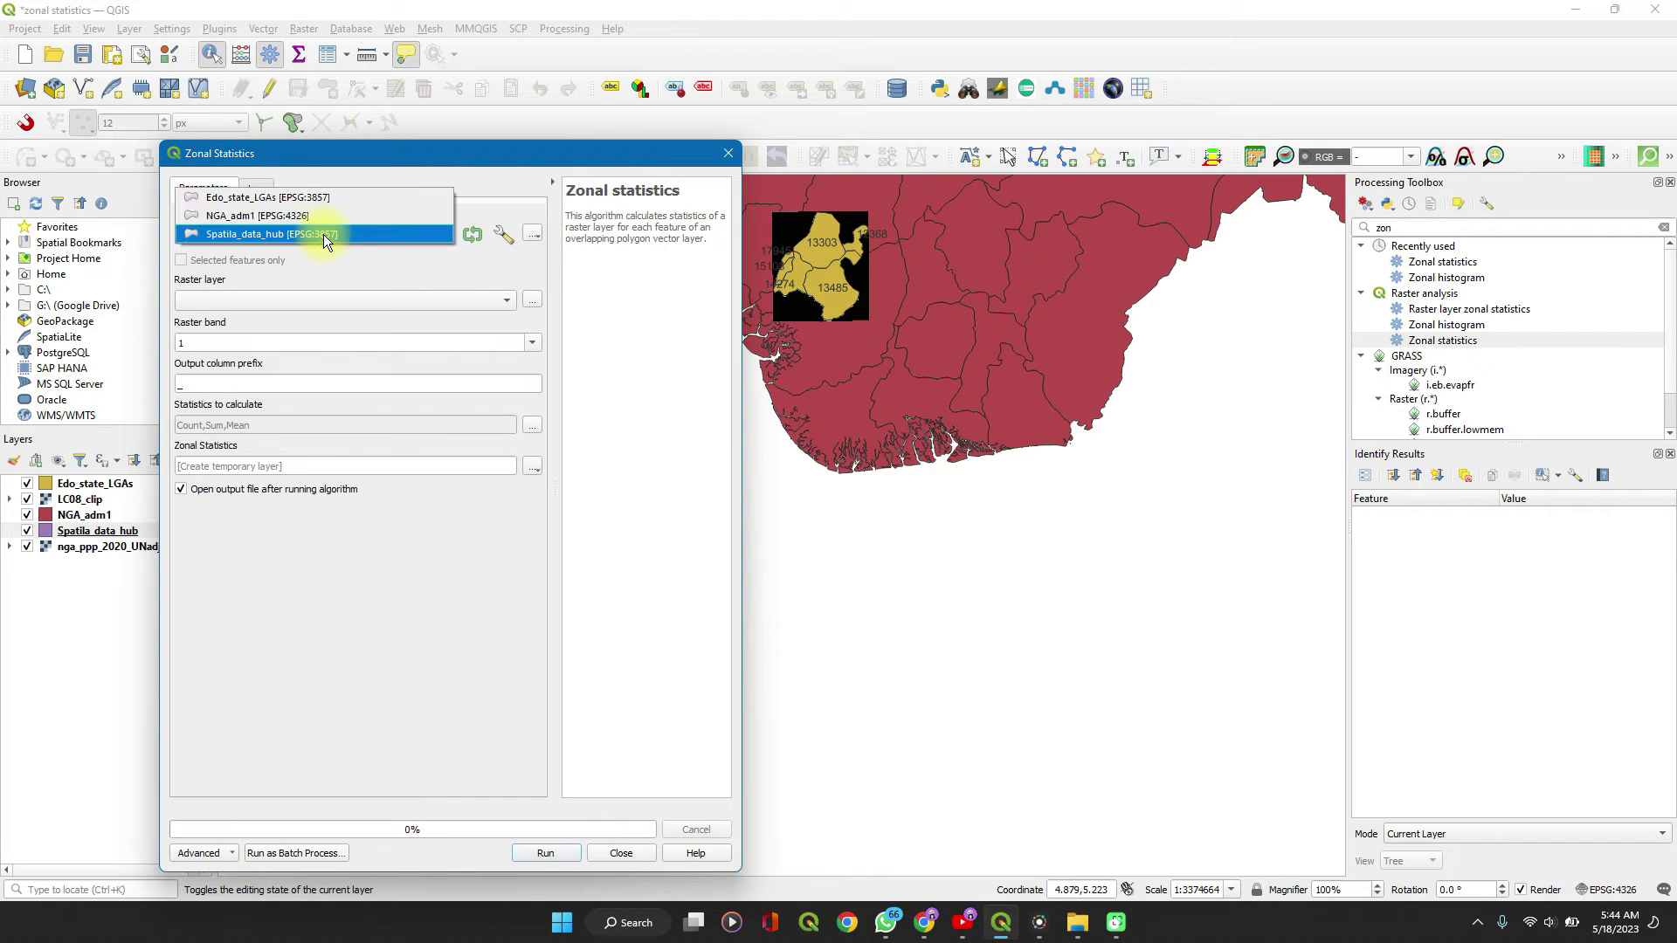
left_click(268, 219)
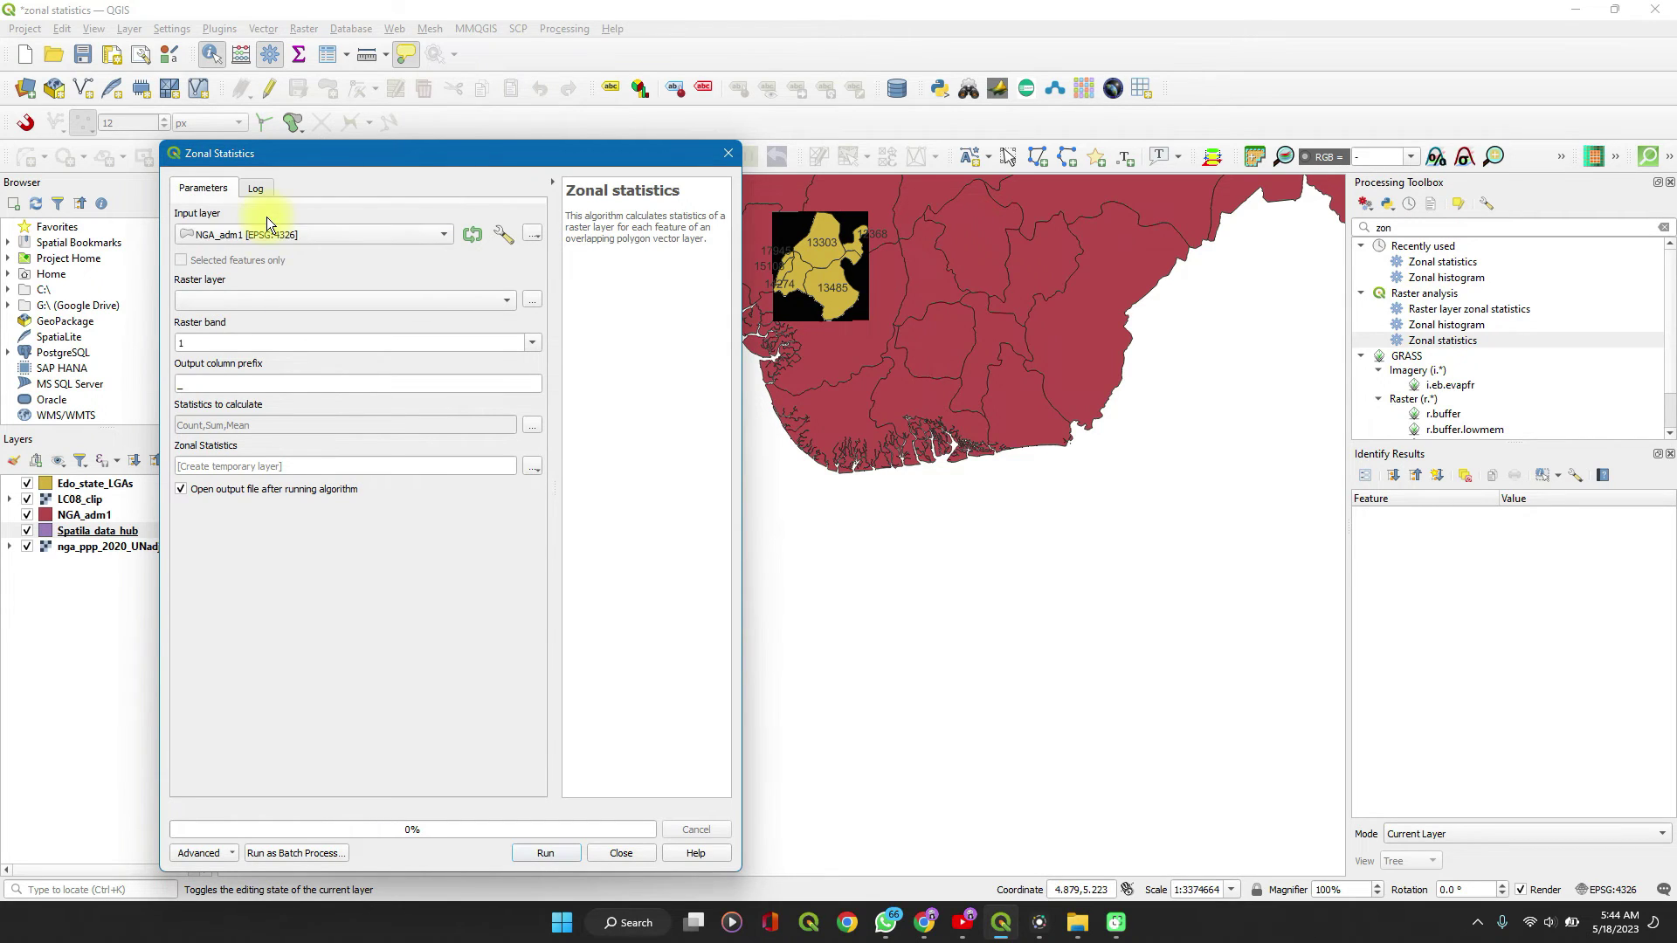
left_click(271, 291)
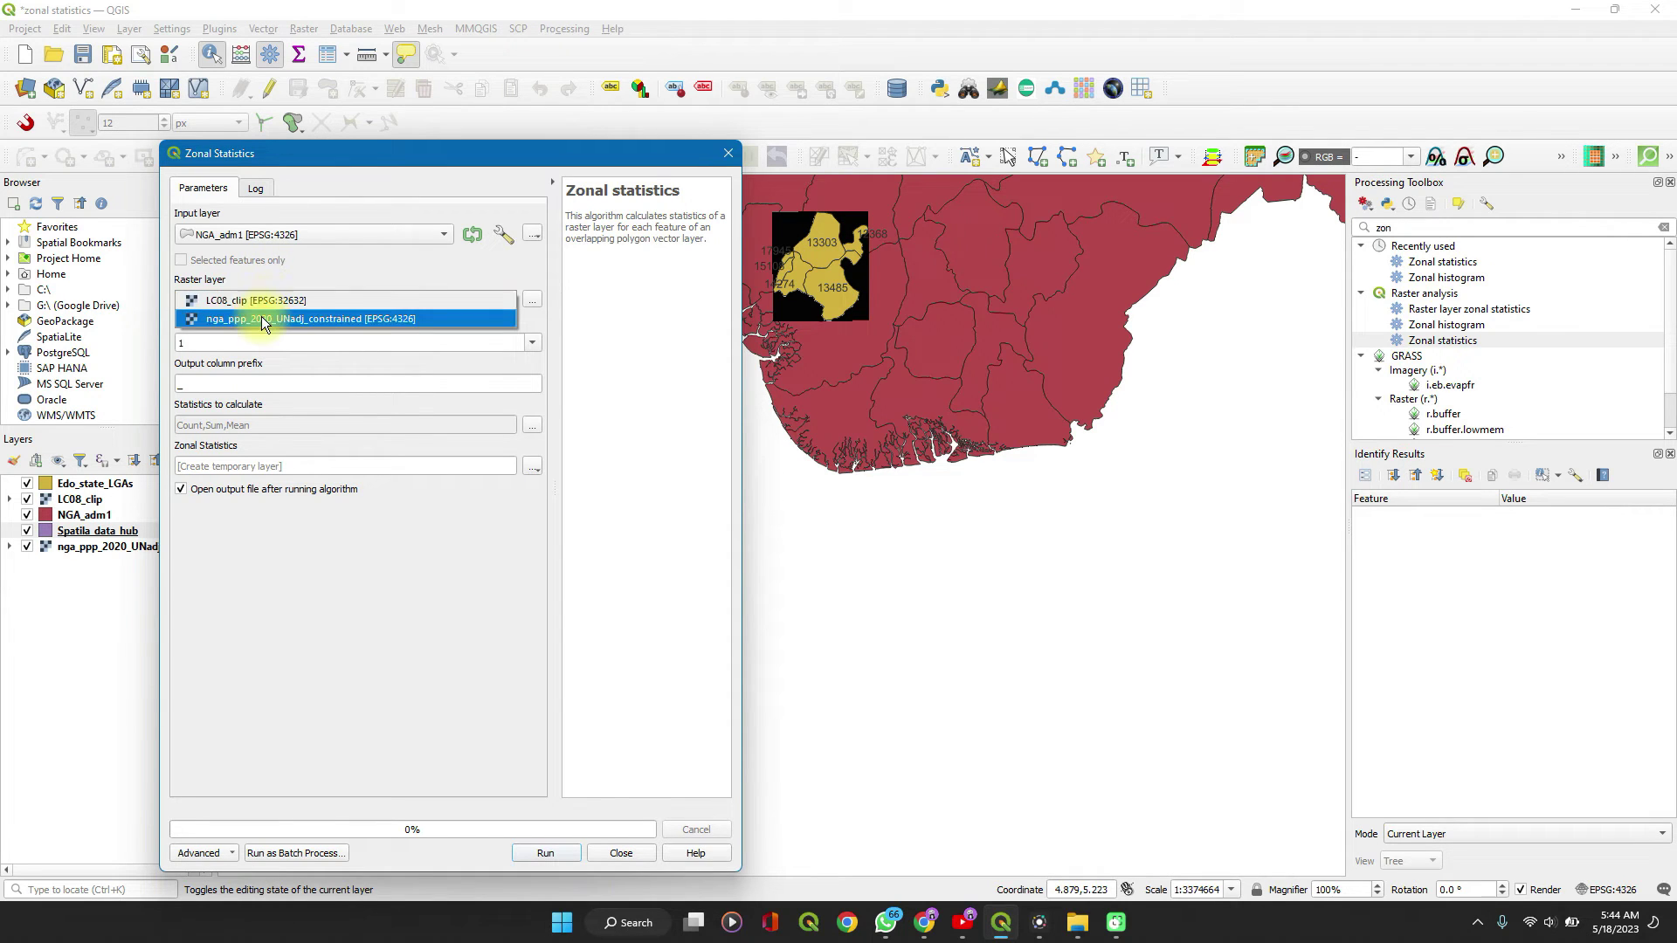
left_click(264, 319)
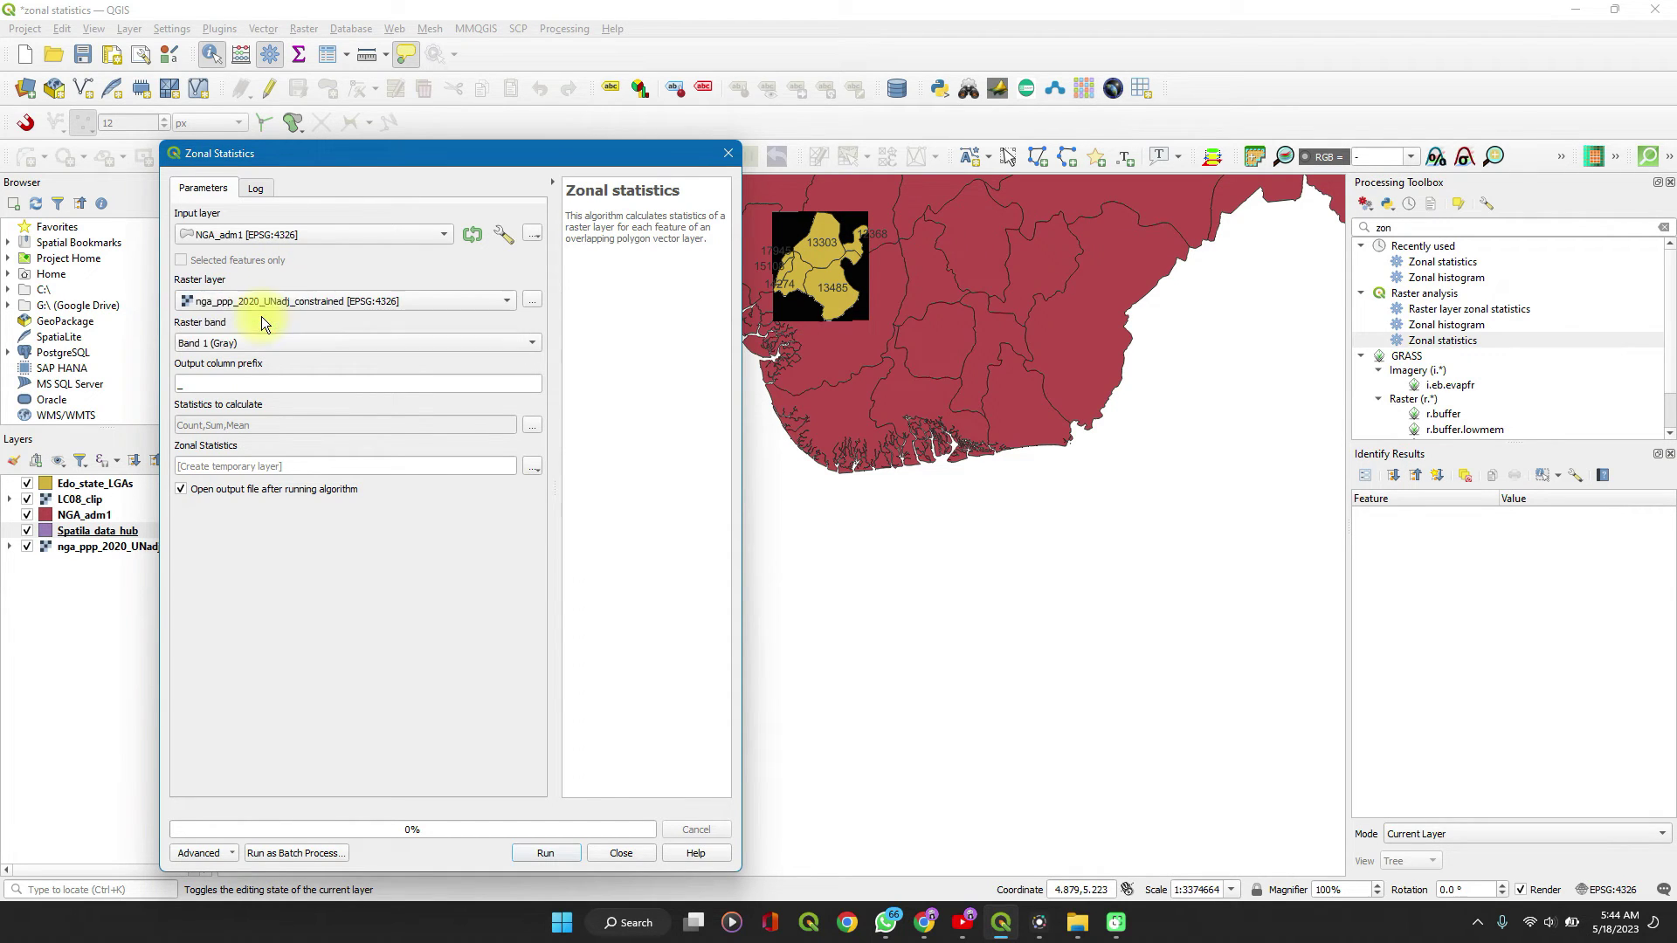
left_click(190, 388)
type("P")
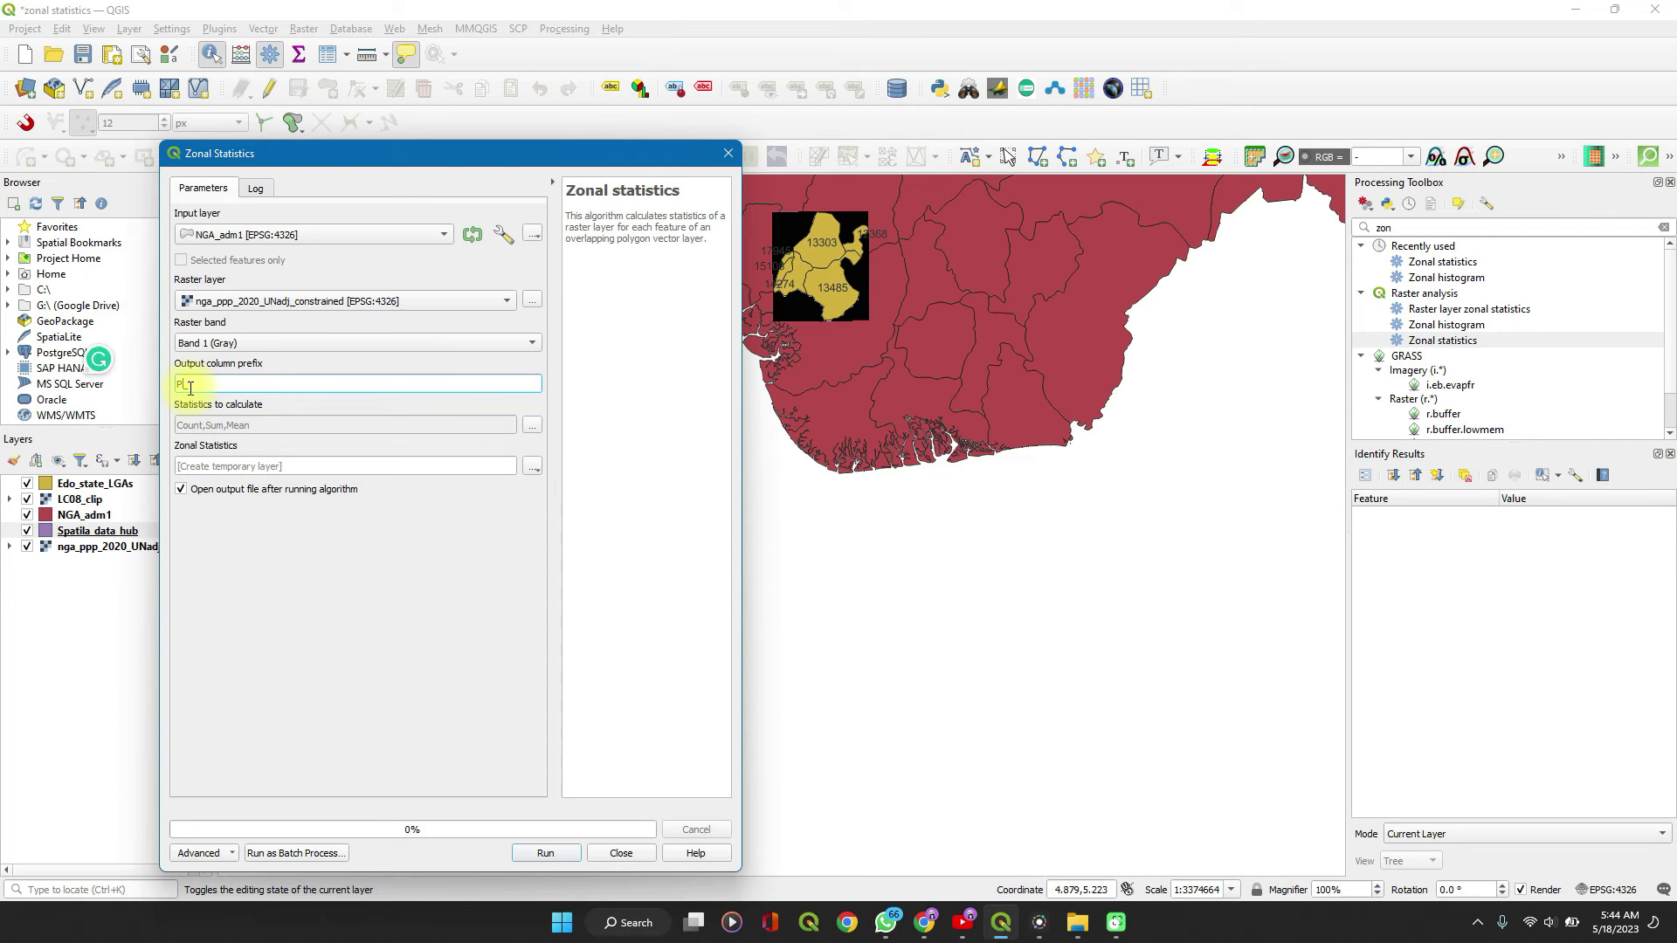
type("opulation_")
Calculate only Count, run the tool and close it once finished
left_click(534, 426)
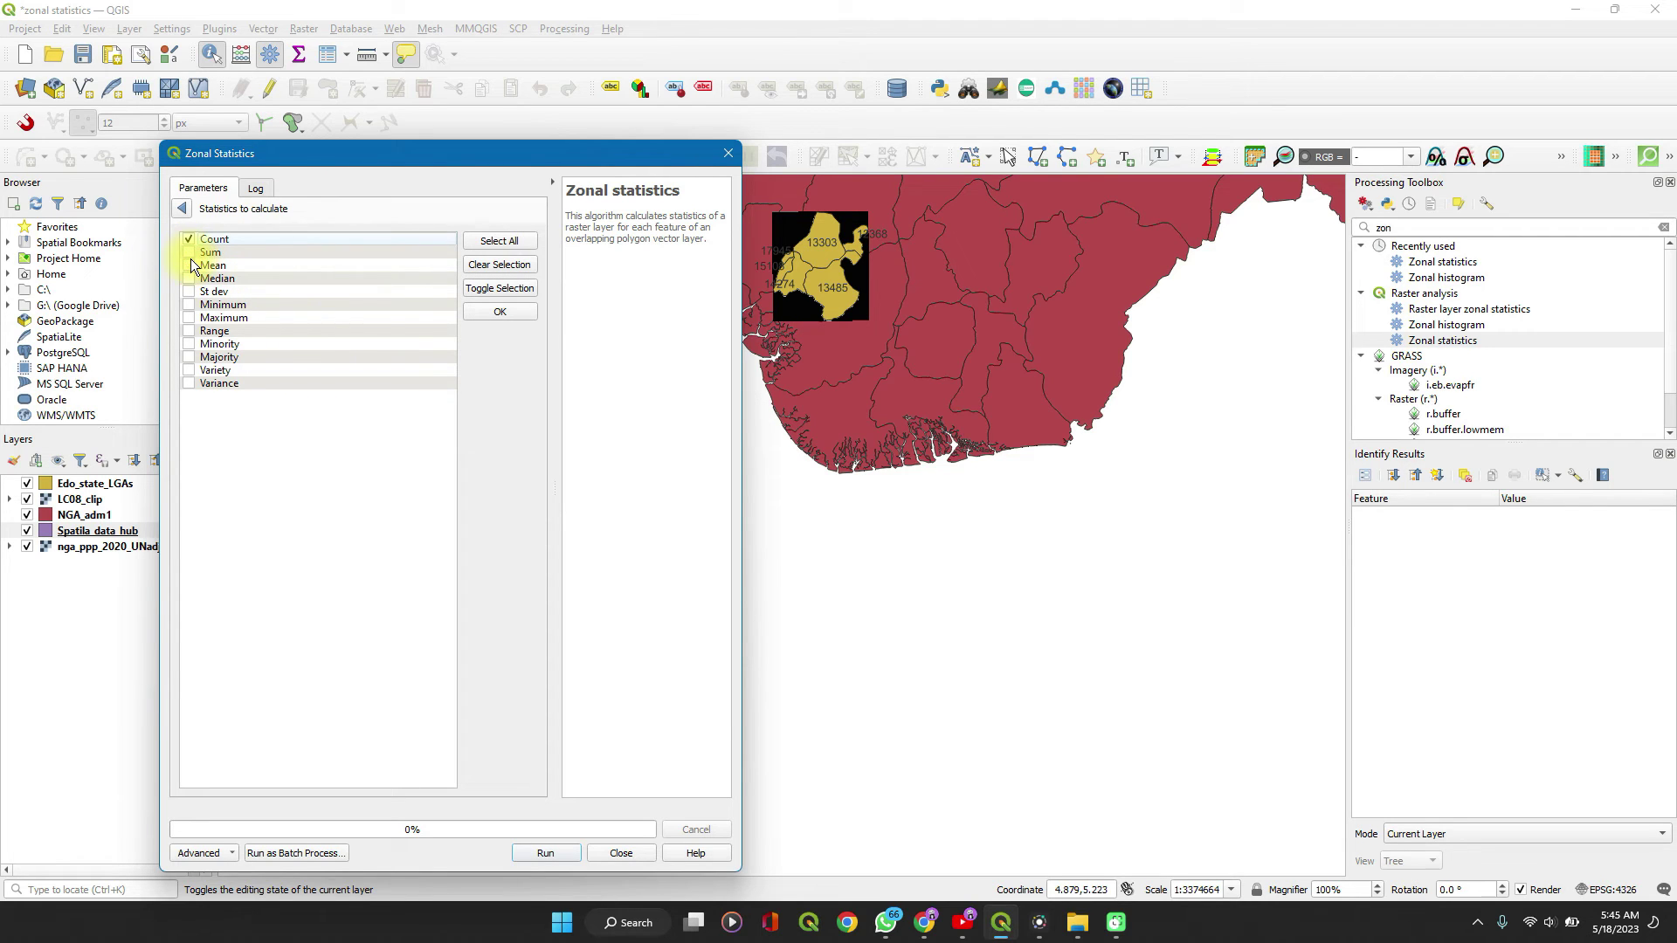
left_click(186, 208)
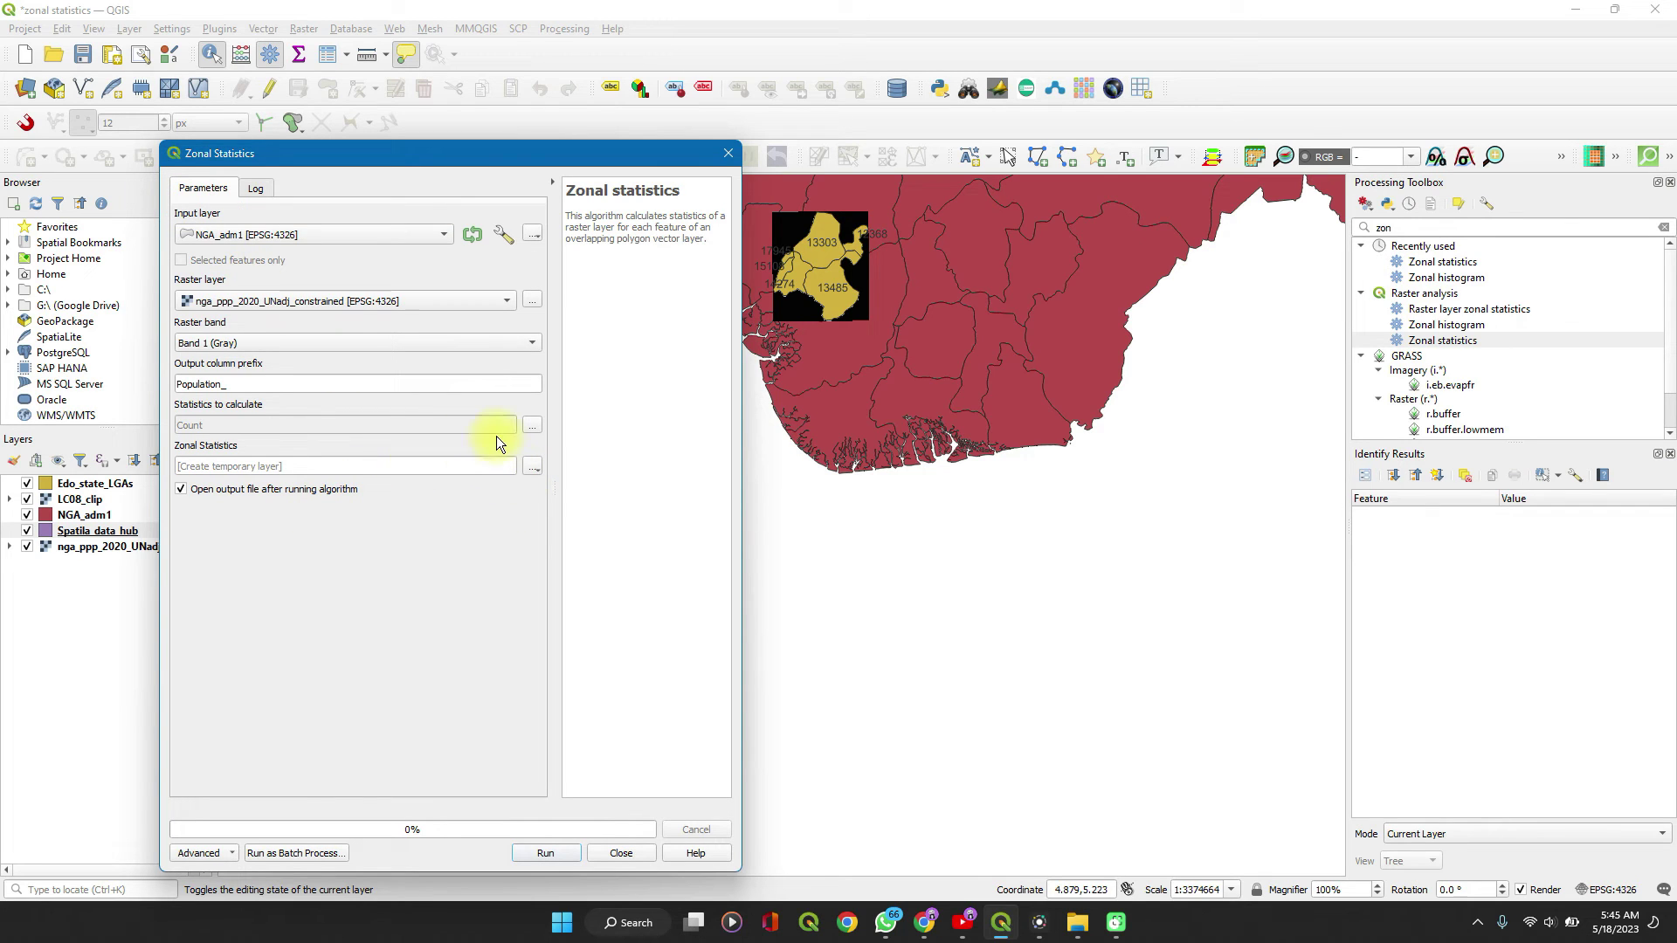
left_click(552, 853)
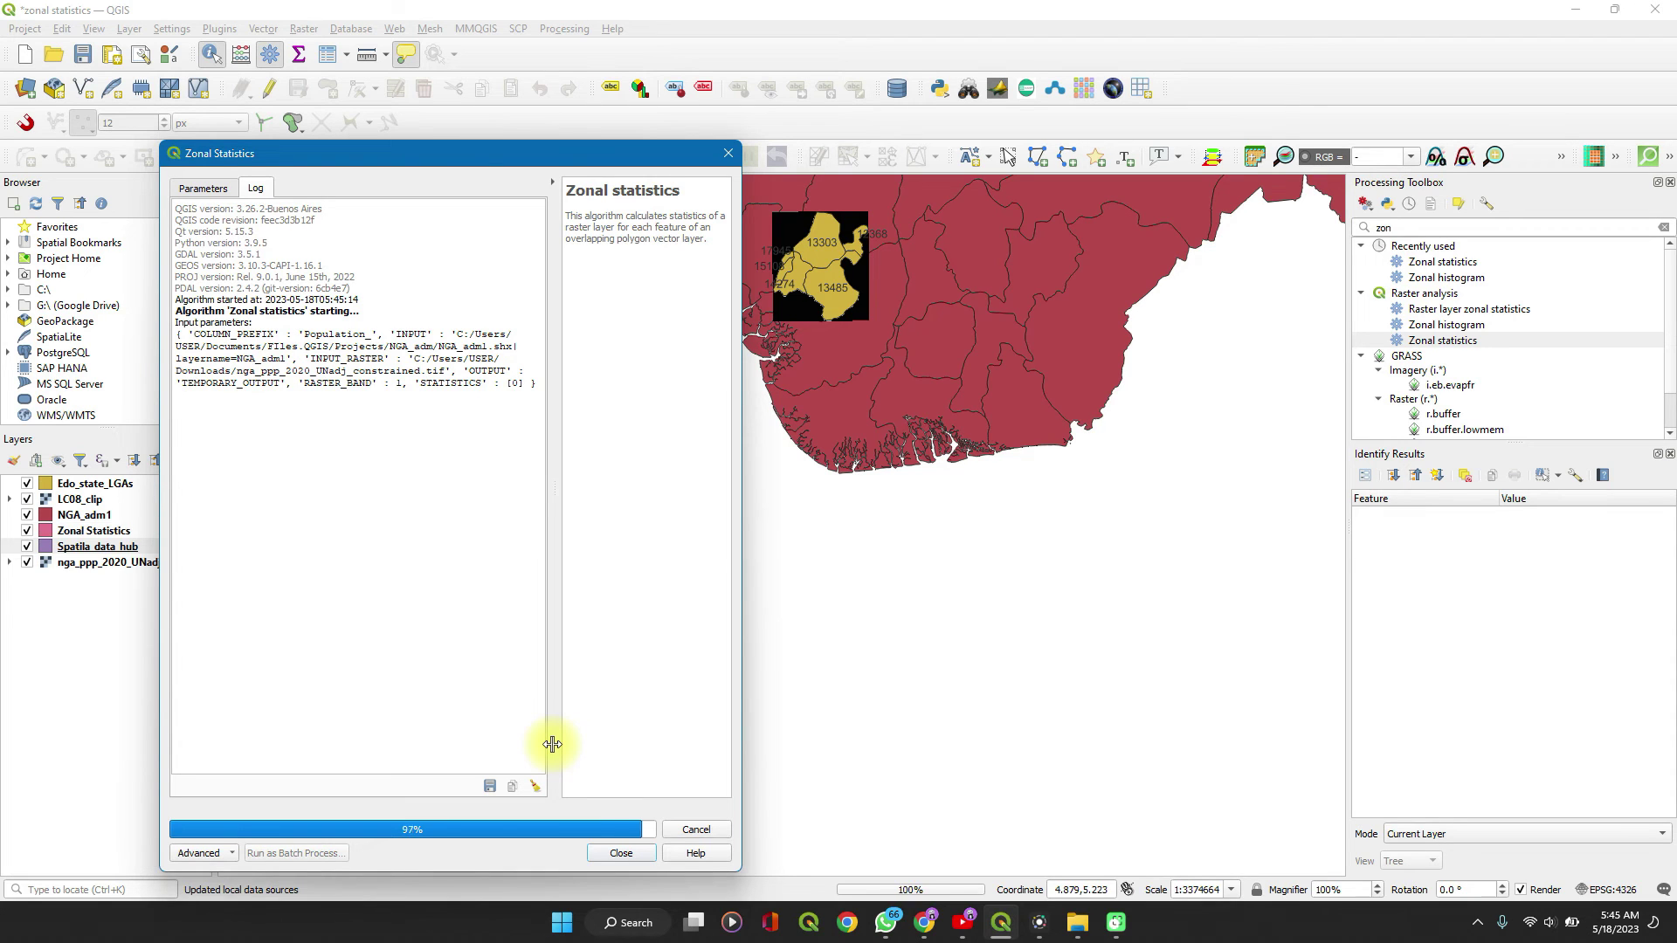
left_click(620, 853)
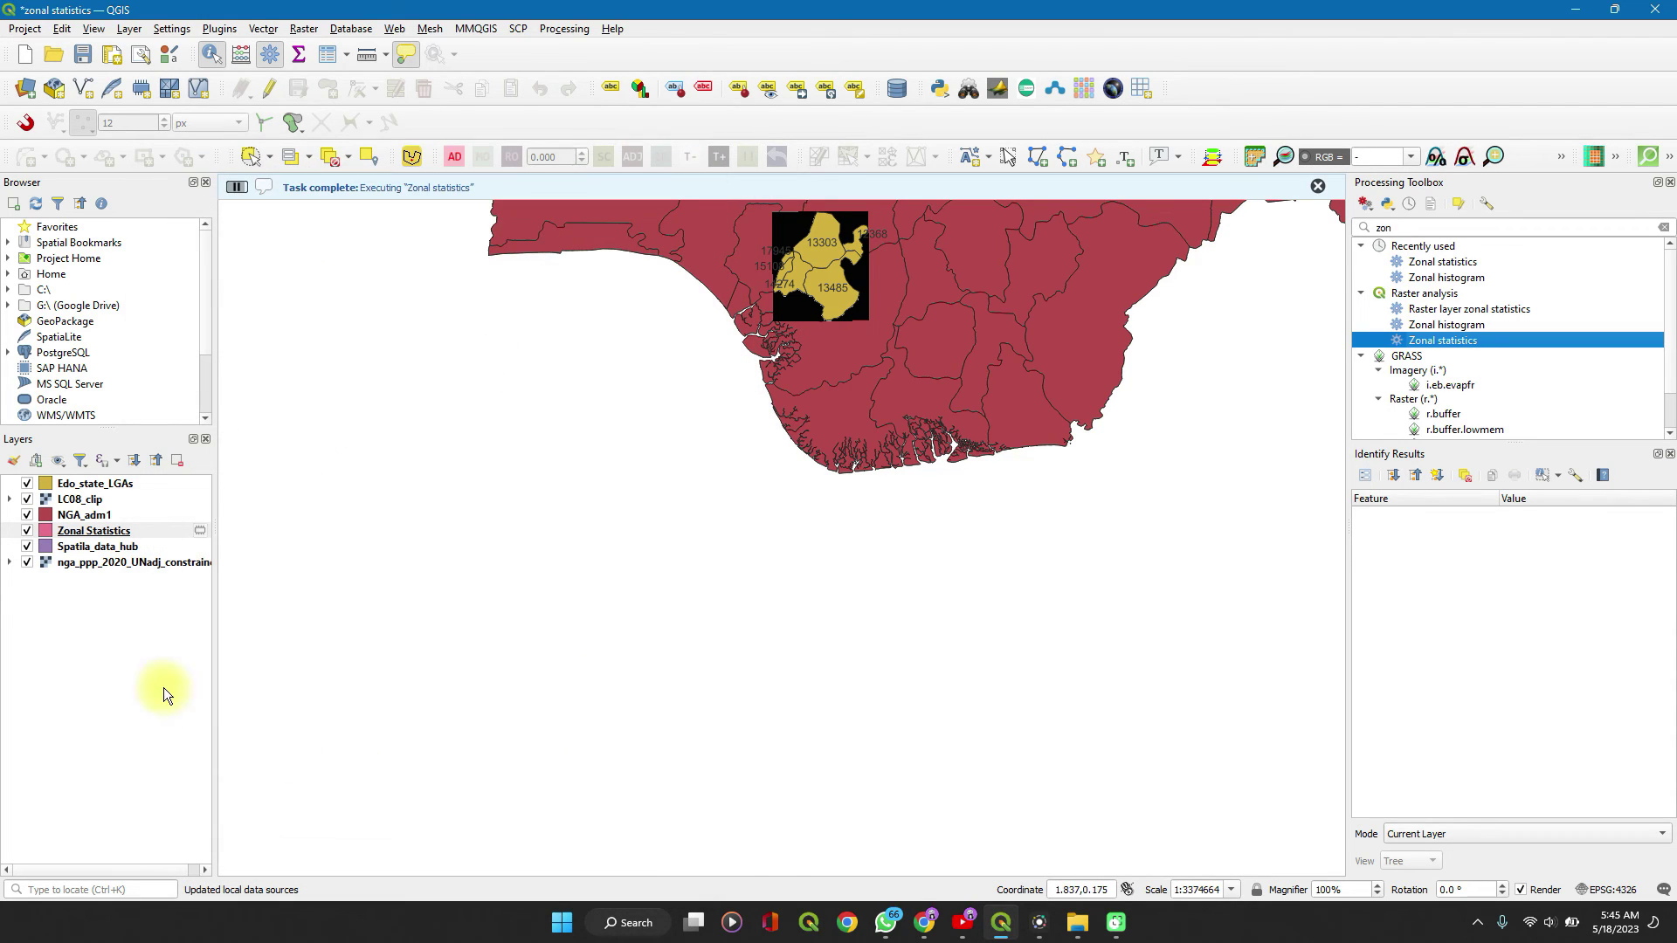
right_click(108, 533)
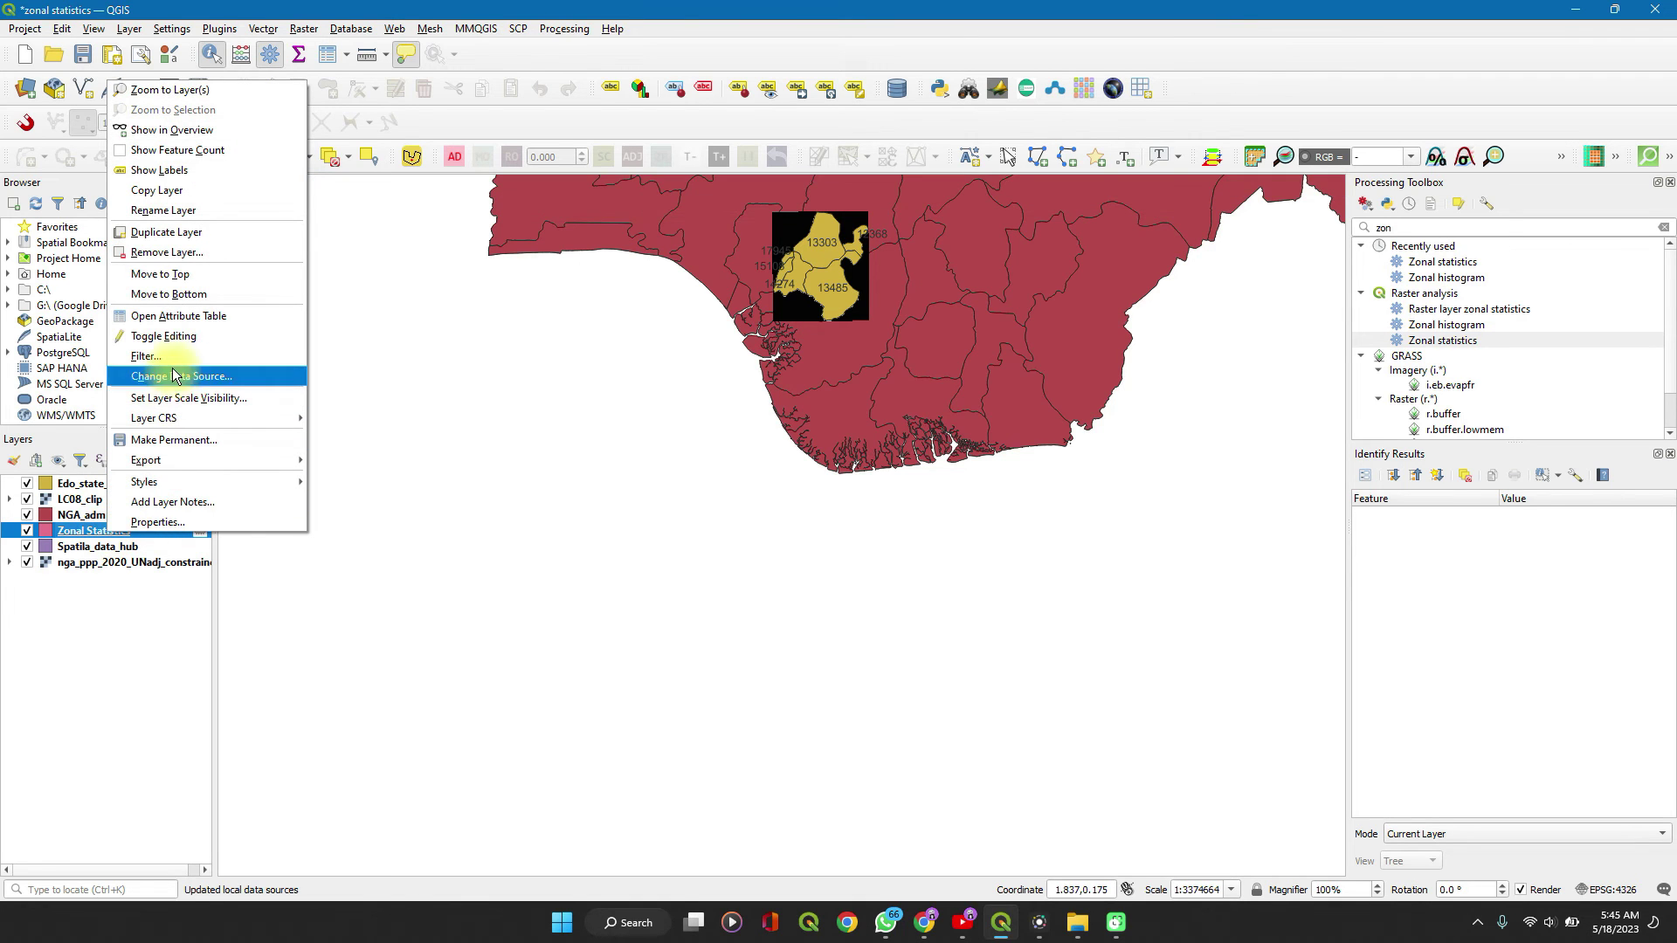
left_click(171, 322)
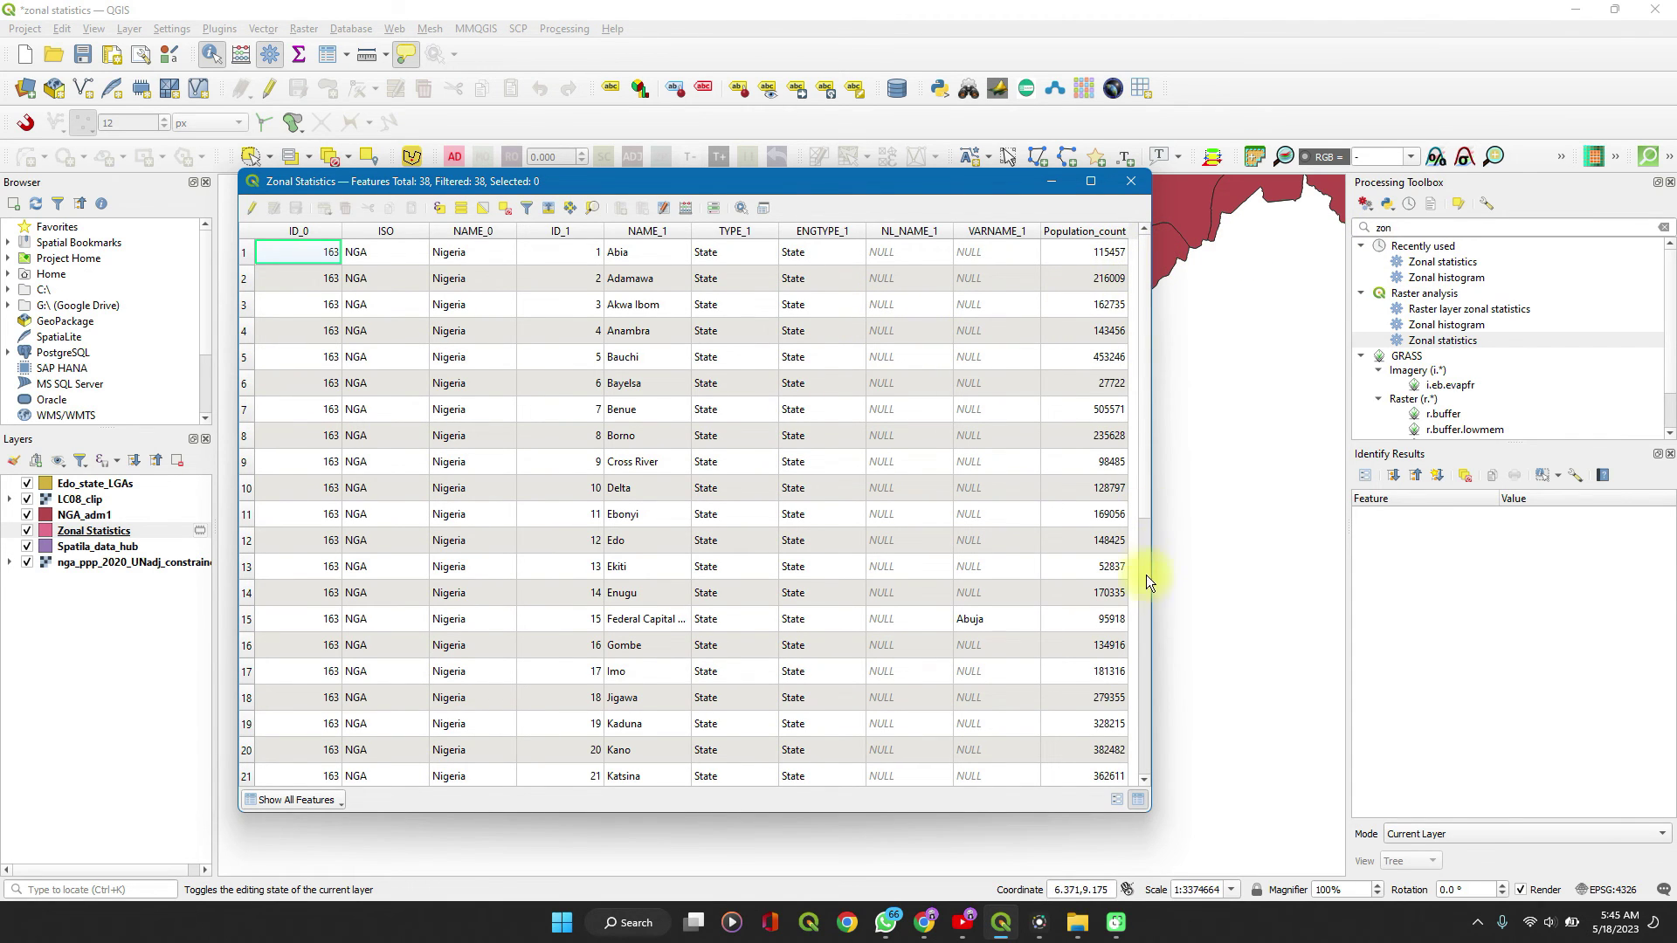
scroll(1041, 478, "down", 6)
scroll(1041, 479, "up", 4)
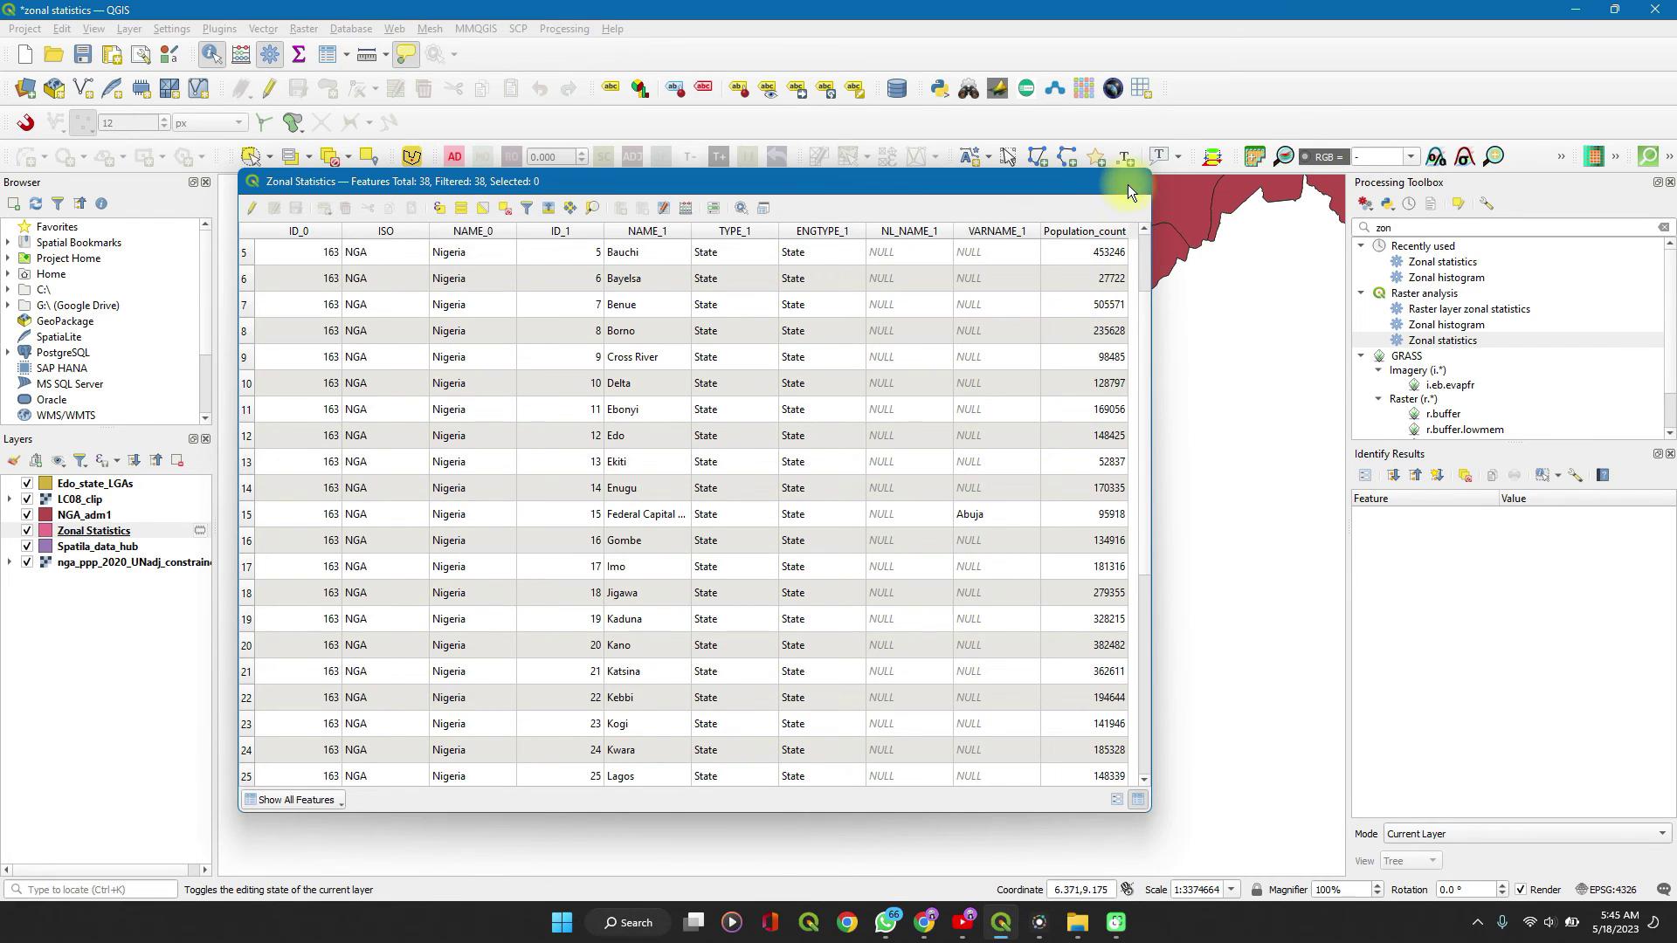
left_click(1130, 185)
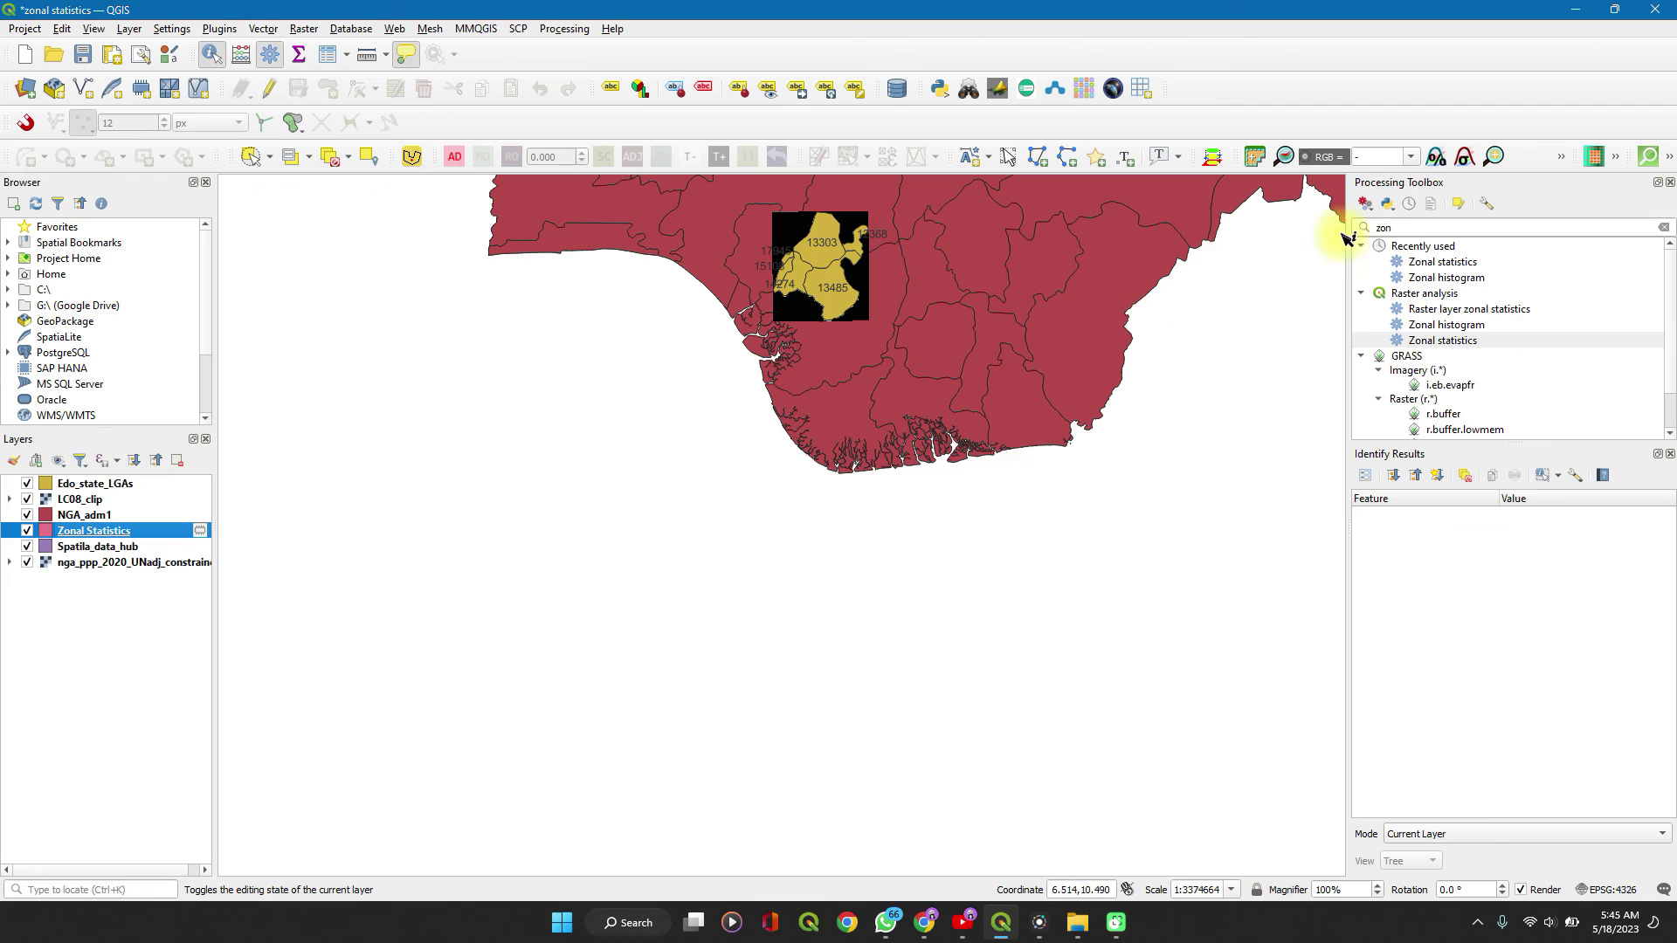
Search 'fix', open Fix geometries with Edo_state_LGAs as input, then close it without running
left_click(1422, 232)
key("BackSpace")
key("BackSpace")
key("BackSpace")
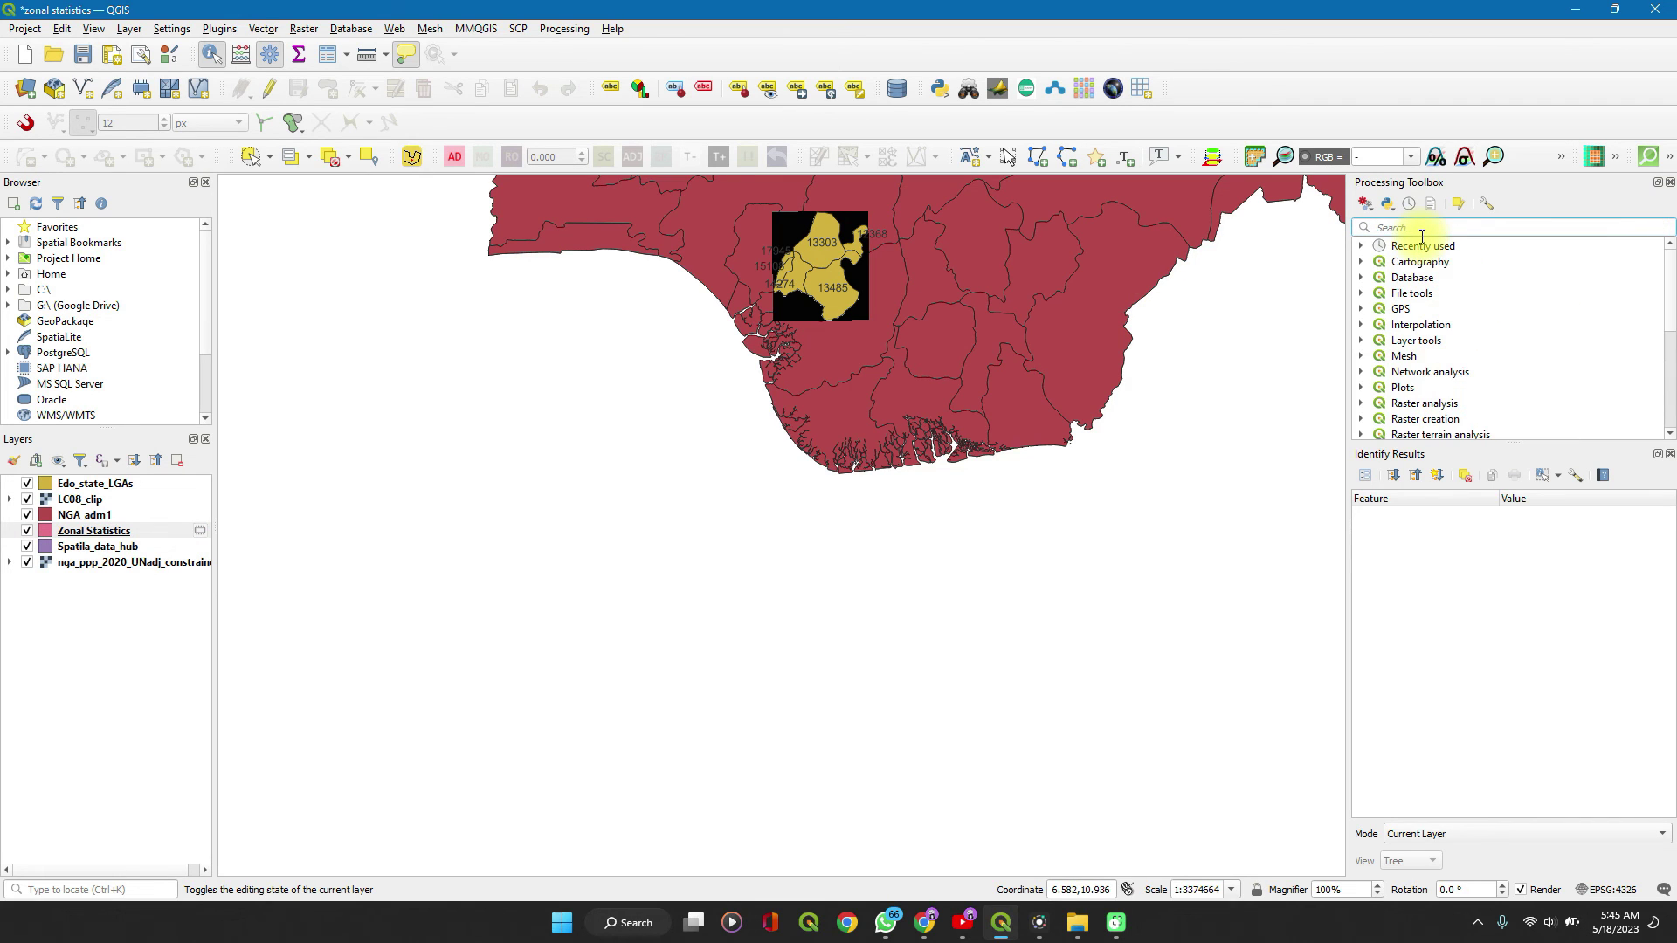
type("fix")
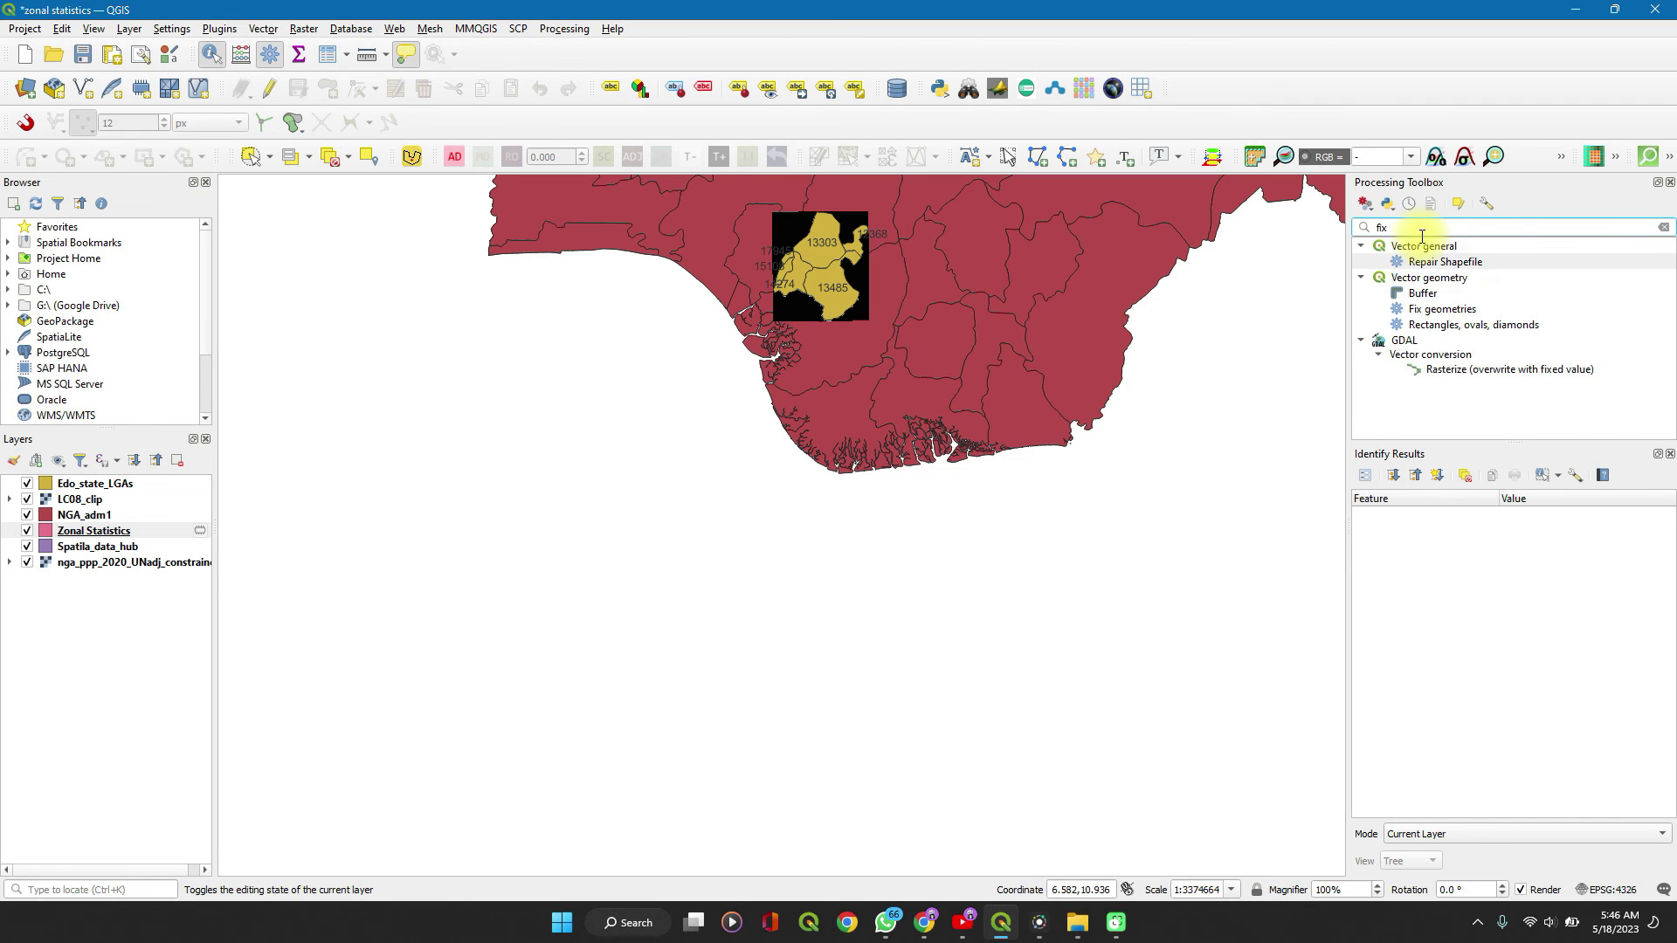
left_click(1436, 312)
double_click(1435, 311)
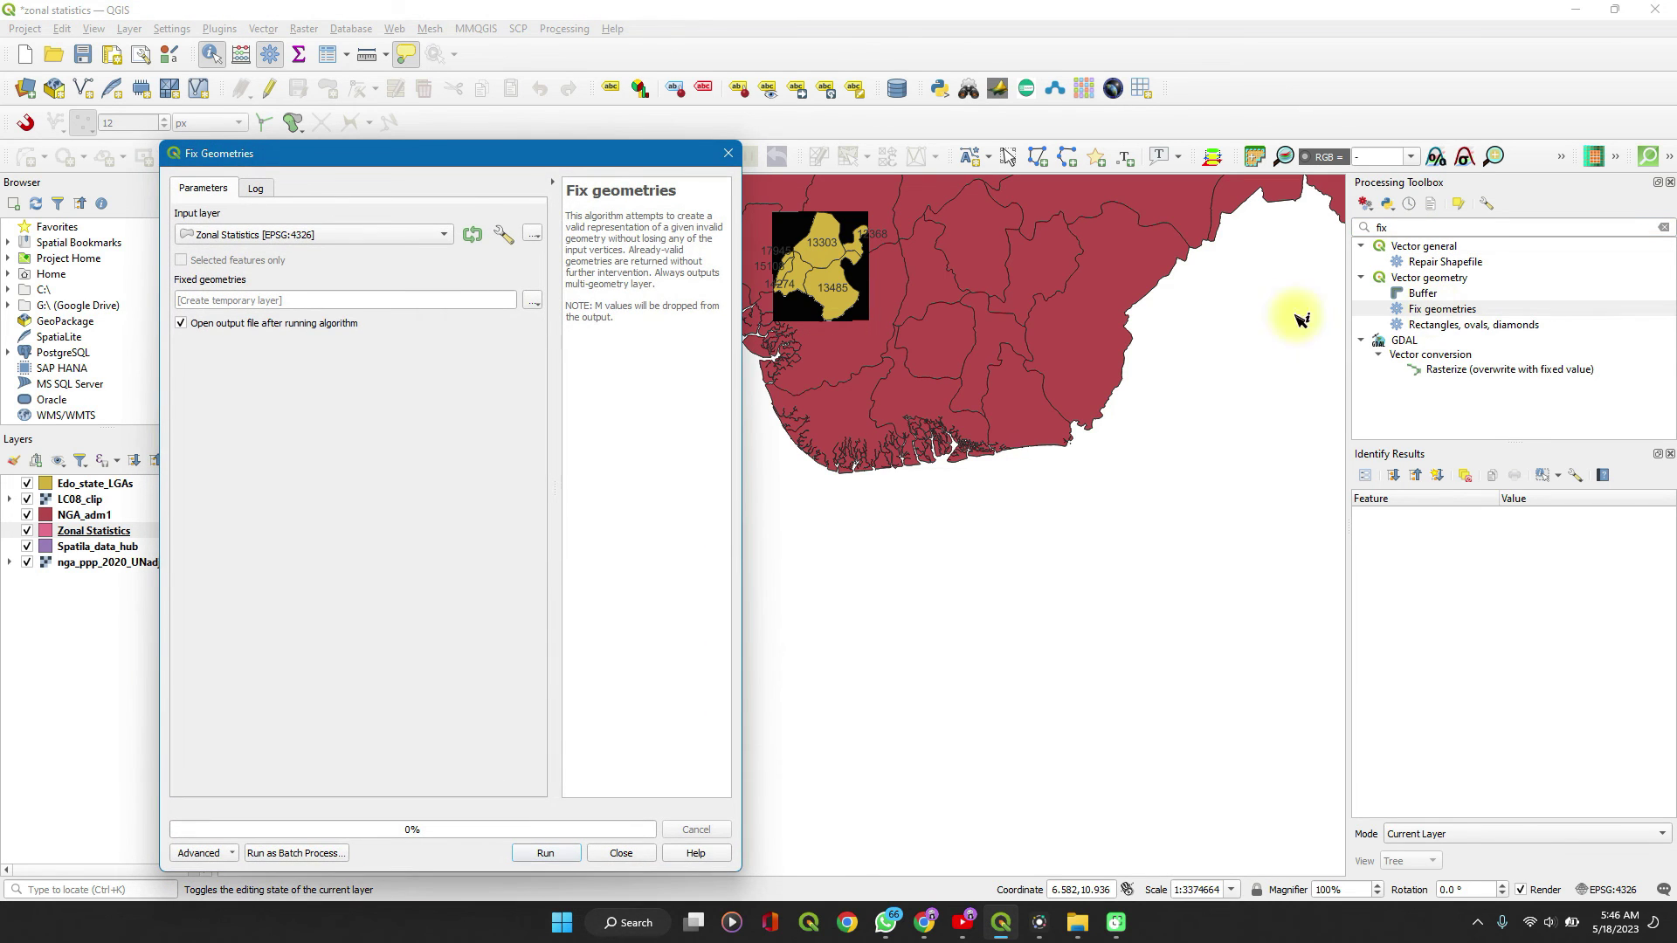
left_click(401, 237)
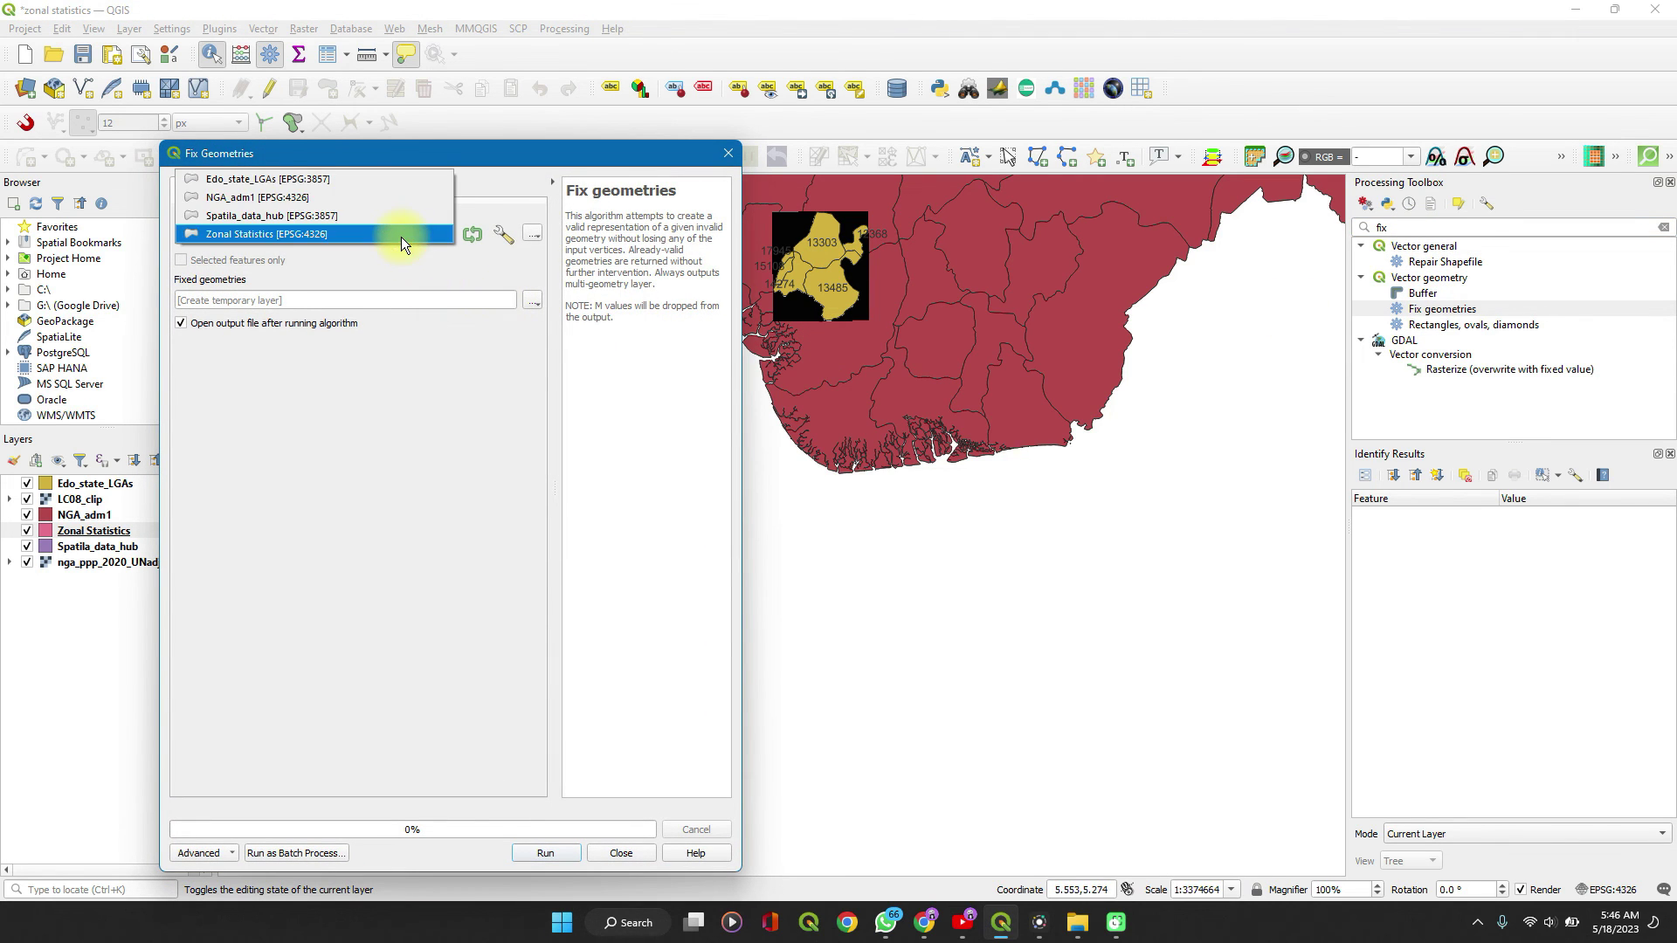
left_click(228, 180)
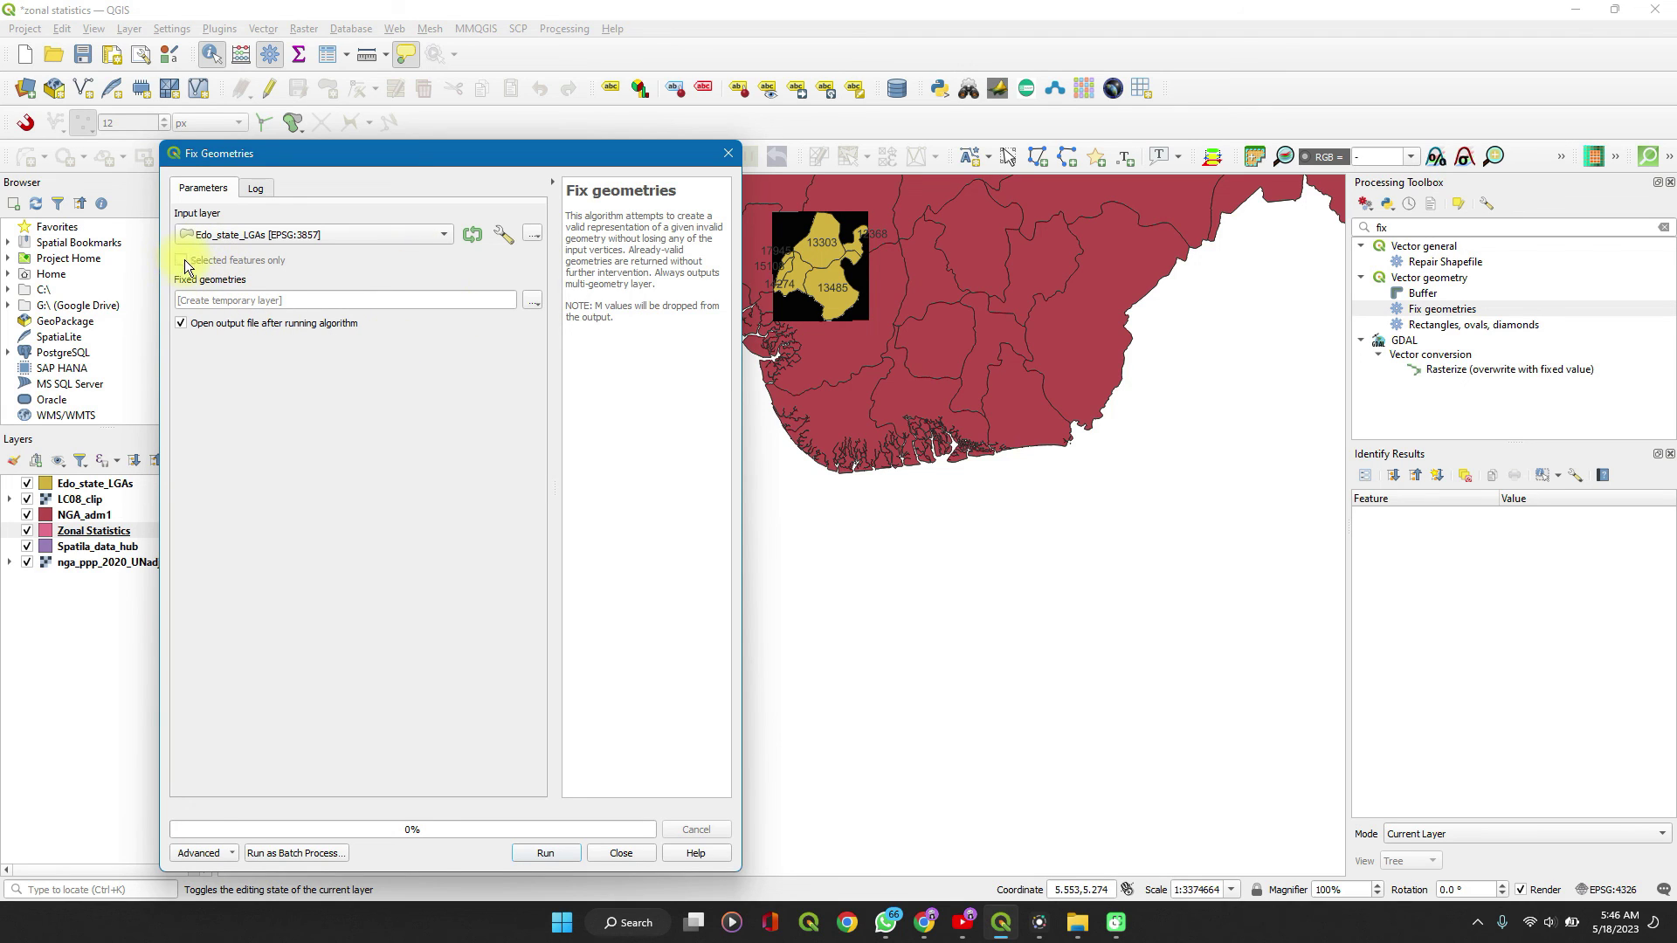
left_click(727, 154)
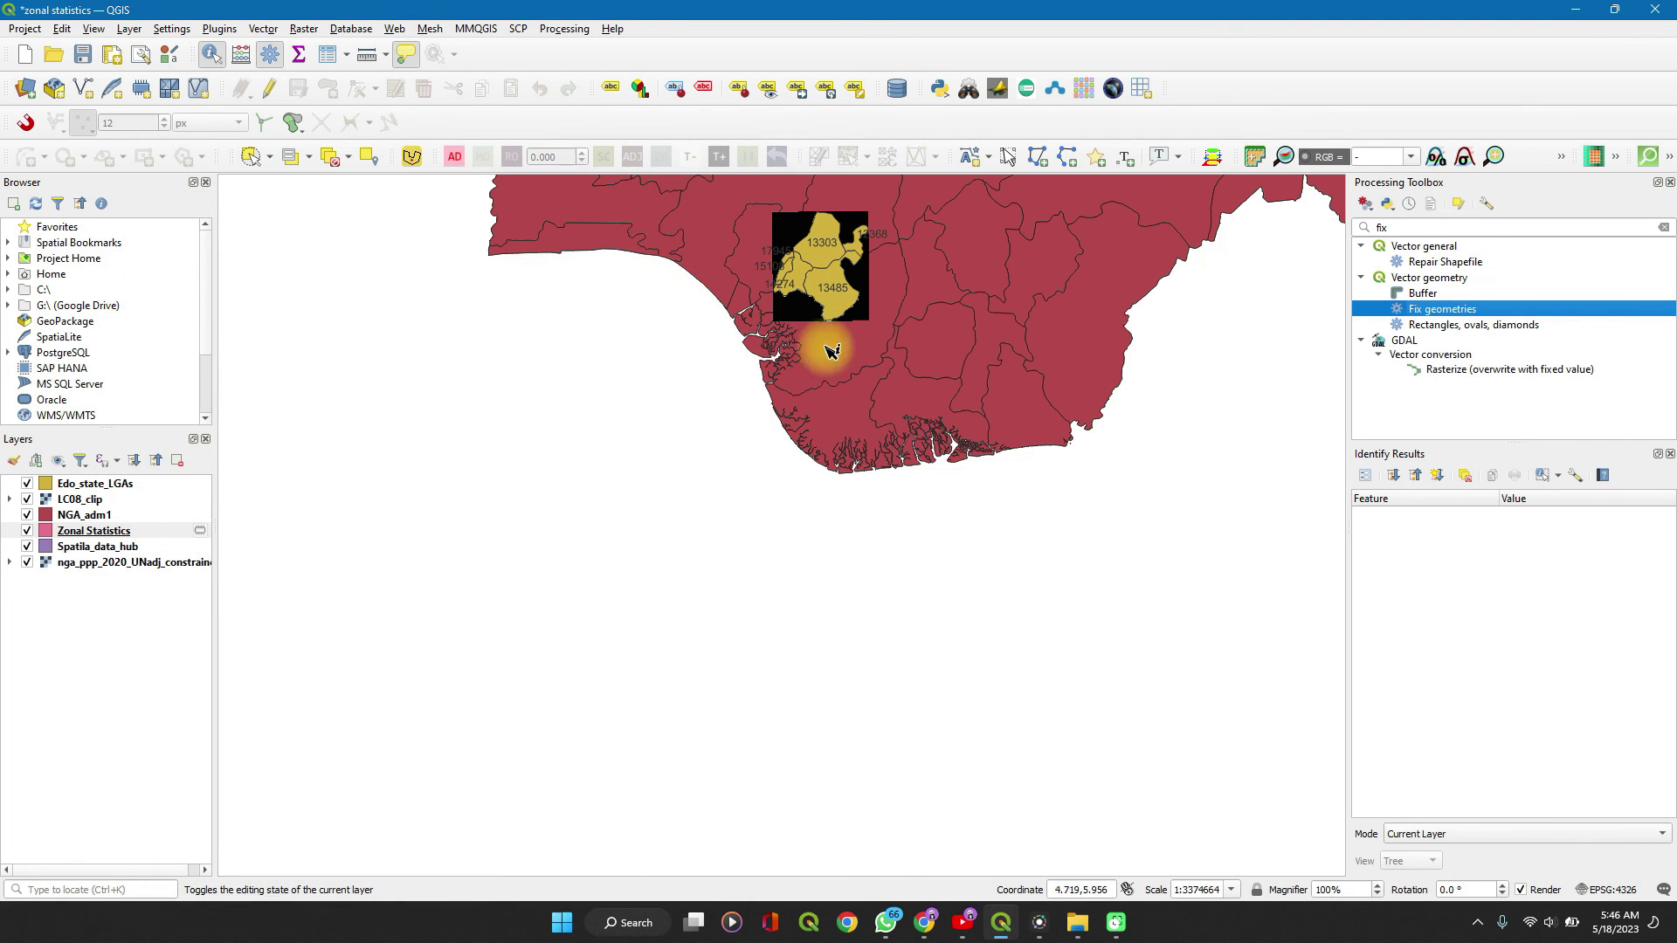
Zoom into the Edo inset, back out to all Nigeria, and open the EPSG:4326 project CRS settings
scroll(830, 245, "up", 3)
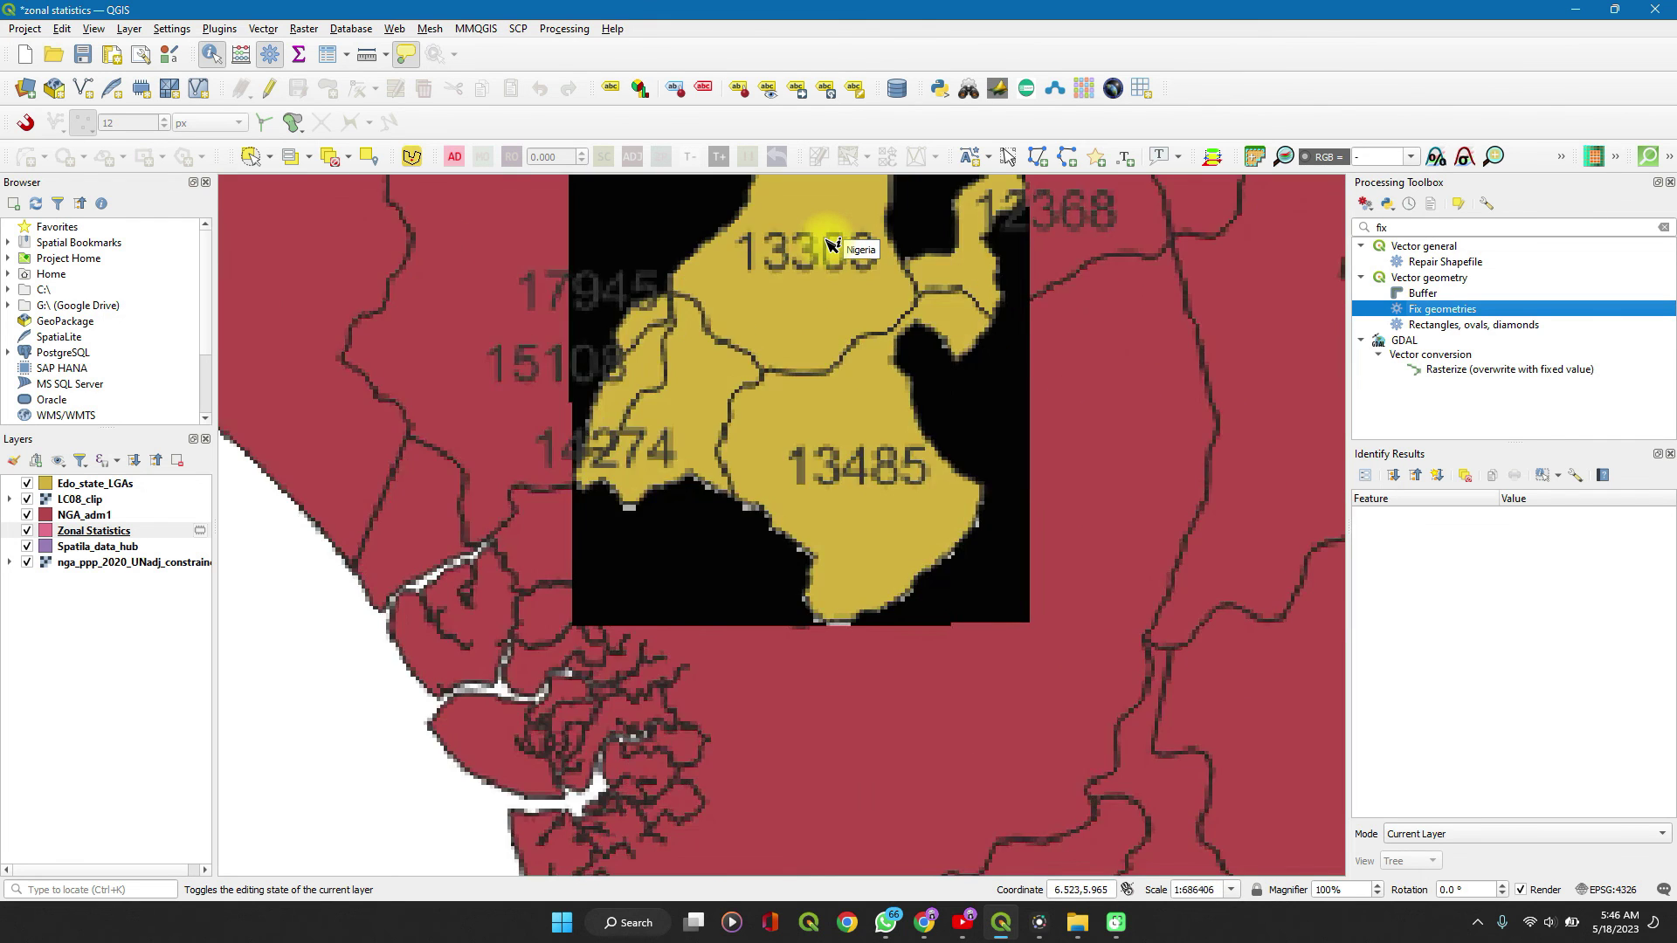
scroll(830, 245, "down", 3)
scroll(830, 245, "down", 2)
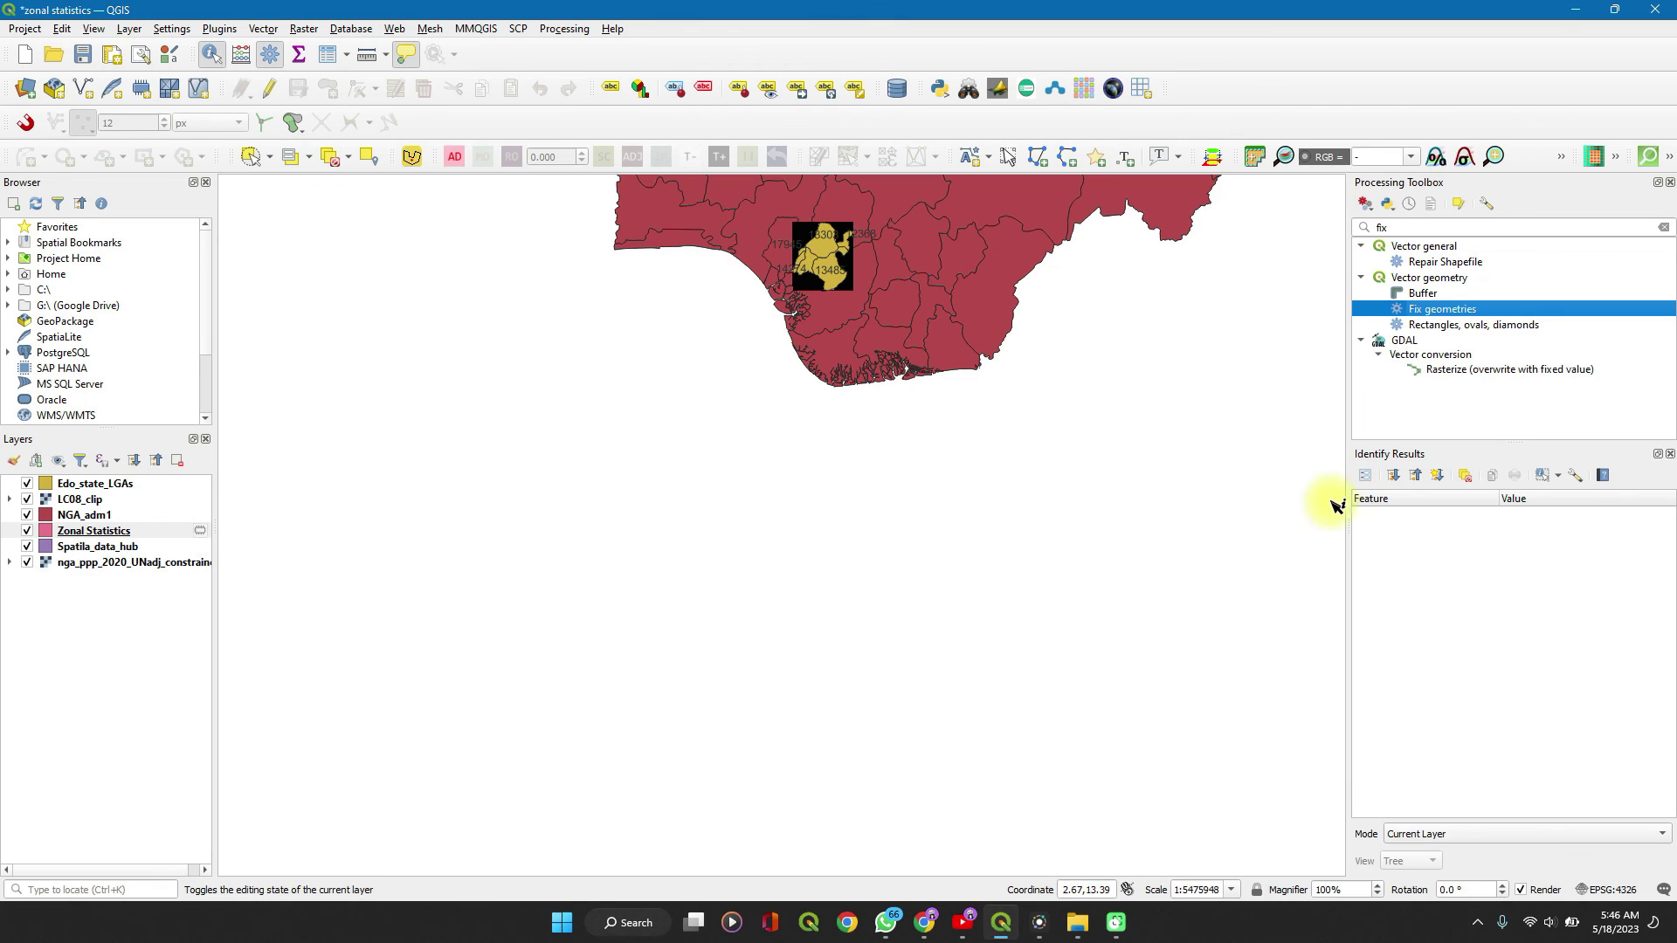
left_click(1613, 884)
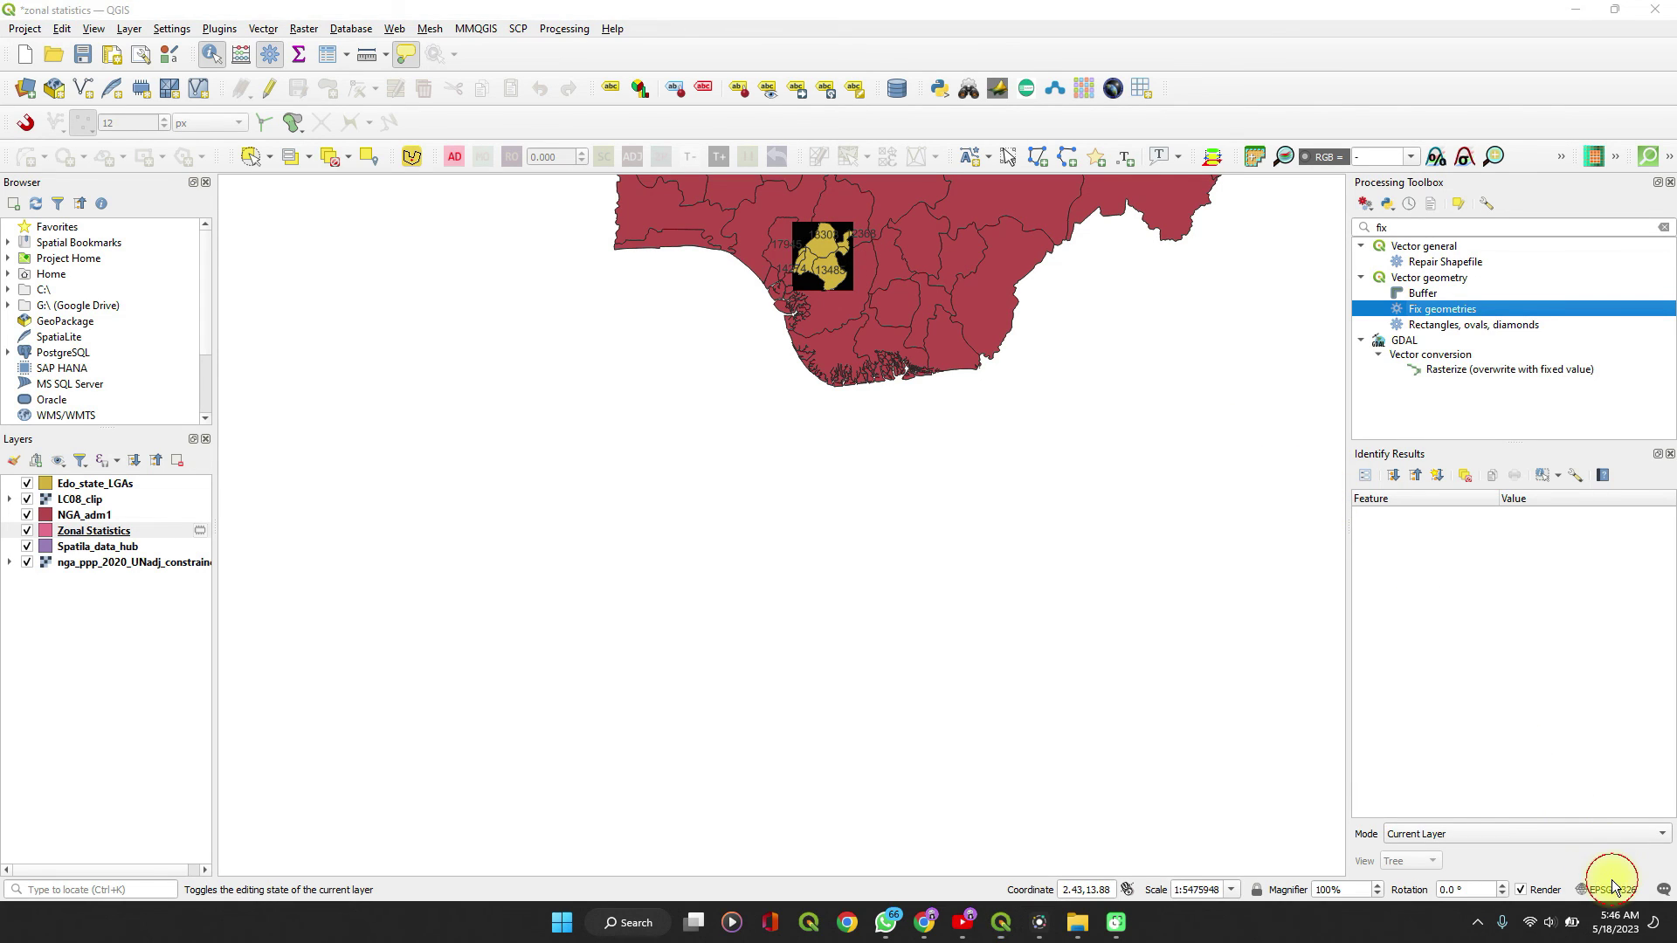